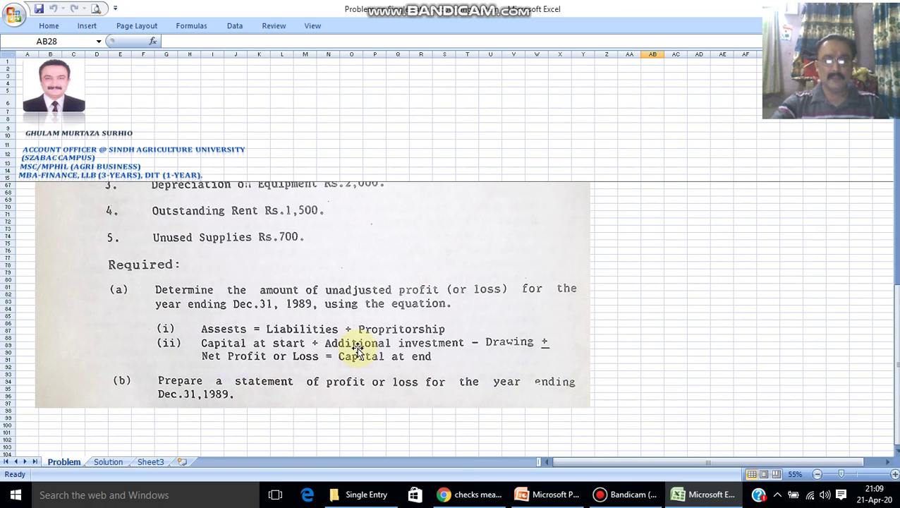
# Read through Problem No. 1 on the Problem sheet, covering the balance table and the other information
pyautogui.scroll(8, 356, 342)
pyautogui.scroll(9, 356, 342)
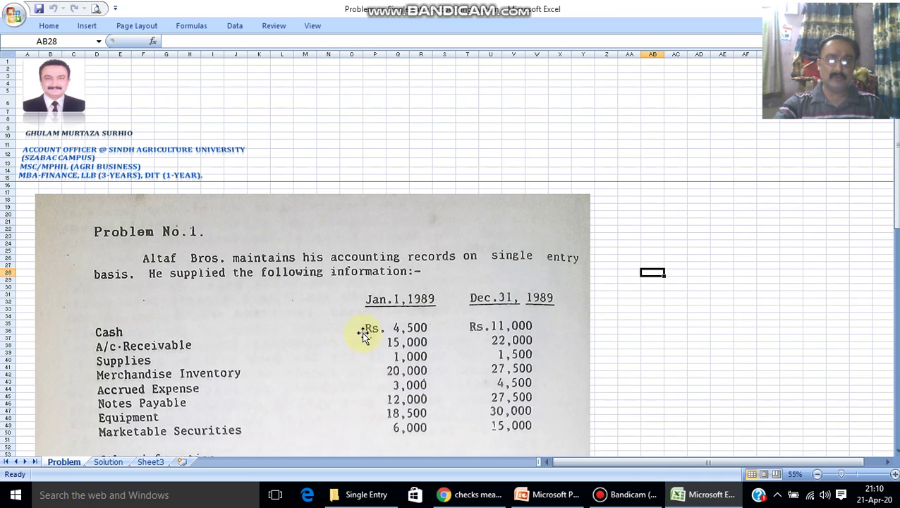
pyautogui.scroll(-2, 363, 333)
pyautogui.scroll(-1, 362, 334)
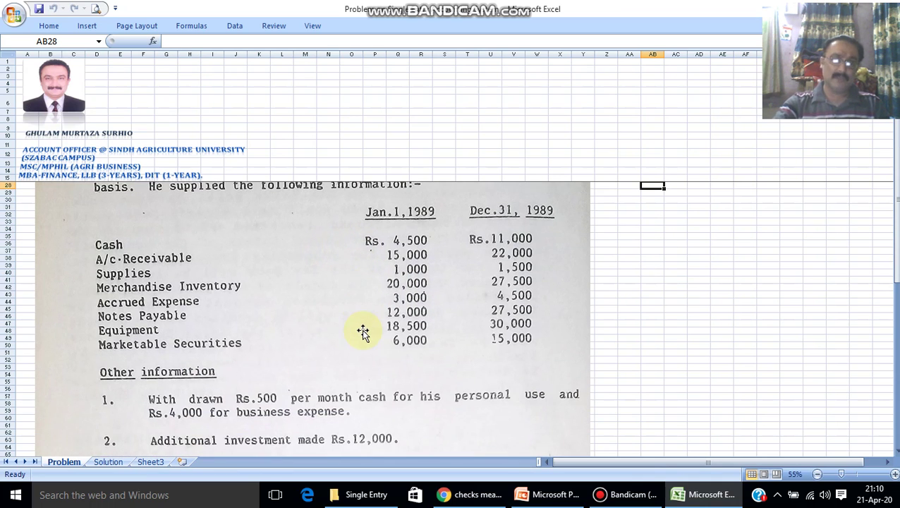
pyautogui.scroll(2, 287, 311)
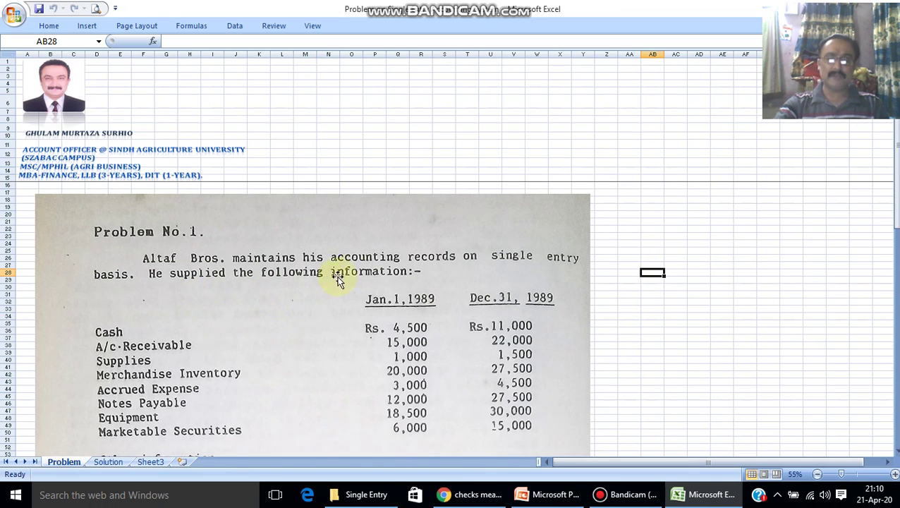
pyautogui.scroll(-3, 335, 314)
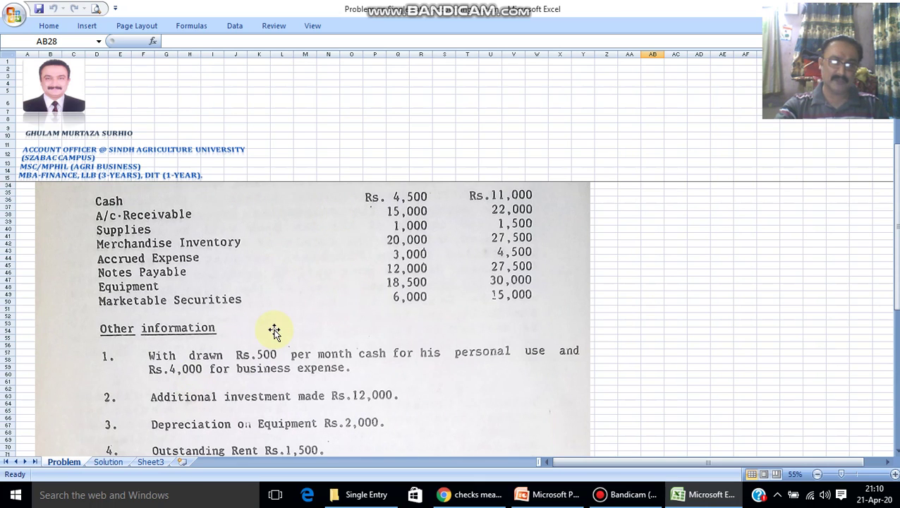
pyautogui.scroll(-3, 275, 329)
# Examine the CASH, A/R and SUPPLIES entries under ASSETS on the Solution sheet
pyautogui.click(107, 462)
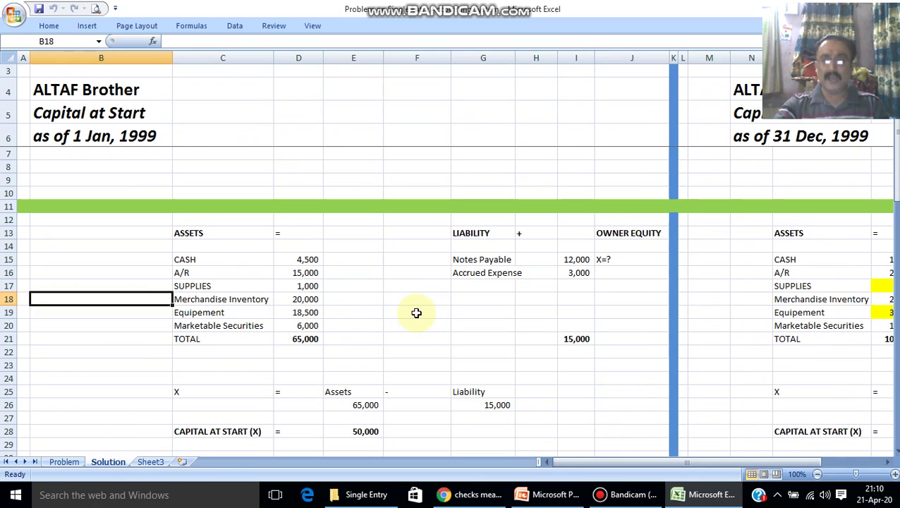
pyautogui.click(211, 261)
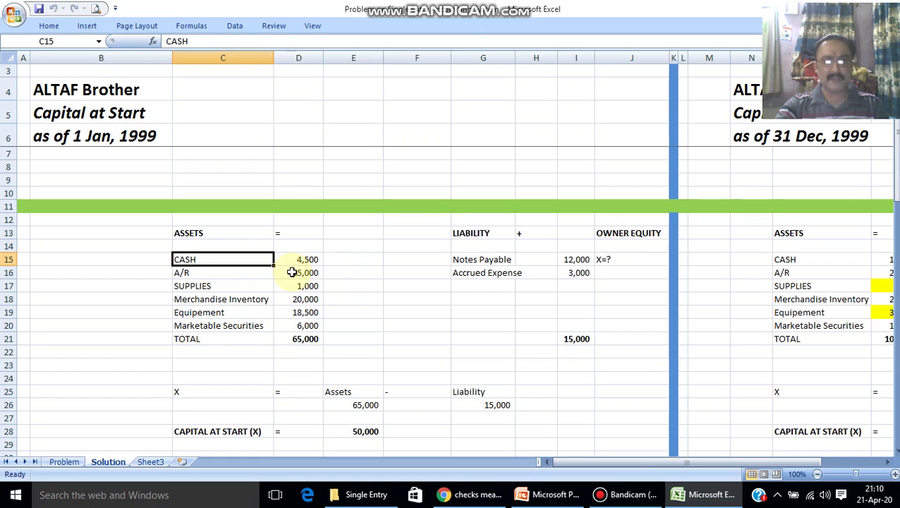
pyautogui.click(295, 274)
pyautogui.click(216, 275)
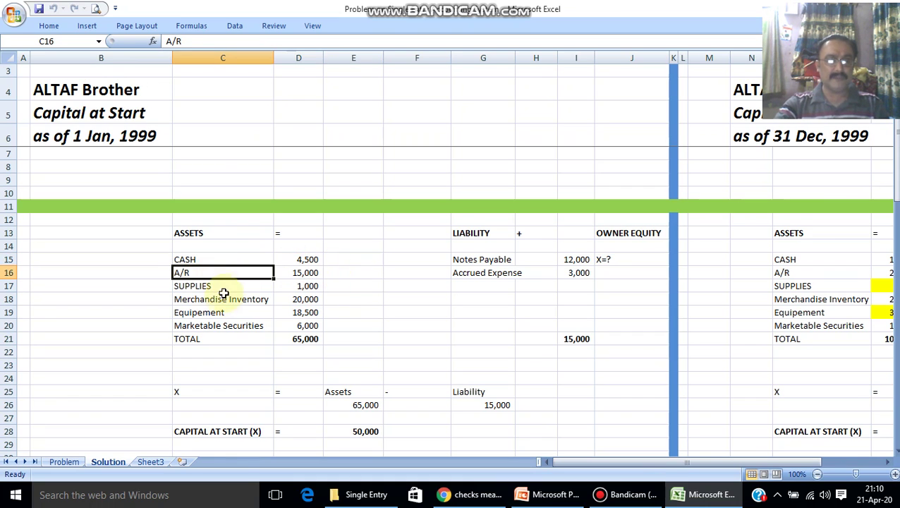
pyautogui.click(226, 288)
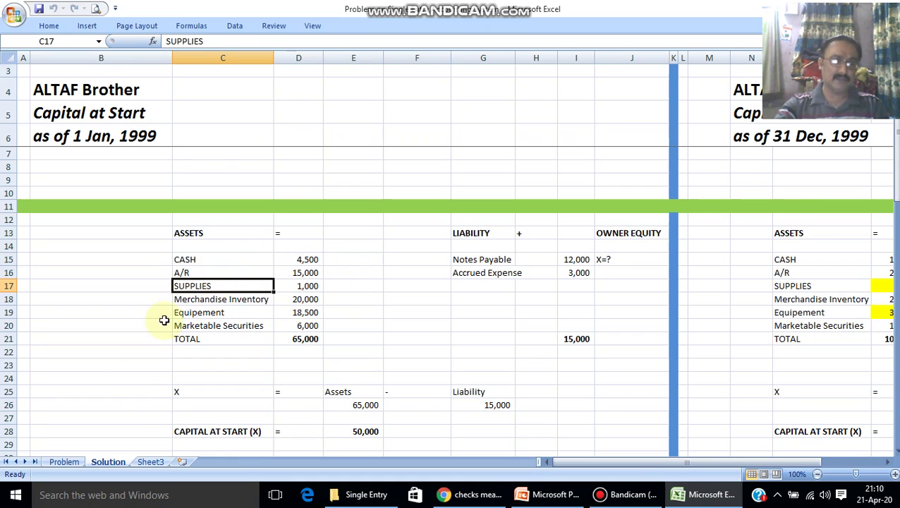
# Review the required equations and the Jan. 1 and Dec. 31 balances on the Problem sheet
pyautogui.click(63, 461)
pyautogui.scroll(-5, 127, 349)
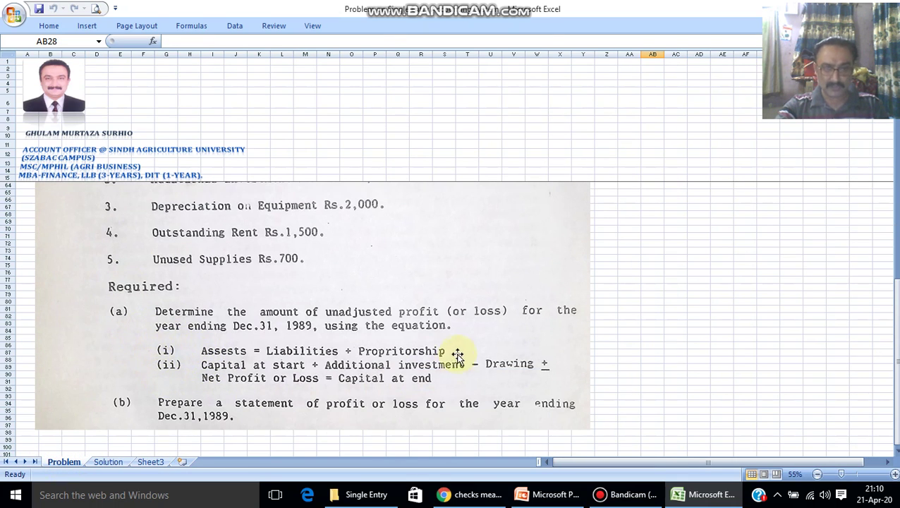
pyautogui.scroll(7, 201, 362)
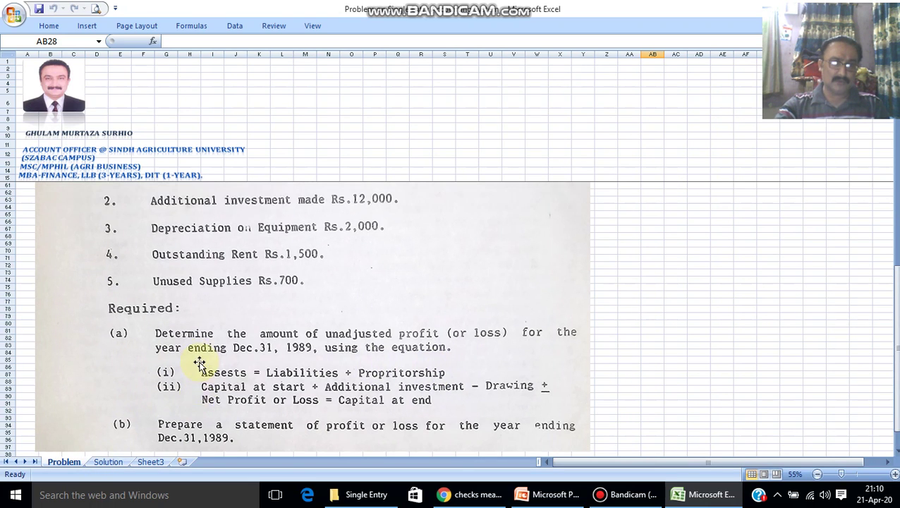
pyautogui.scroll(7, 200, 362)
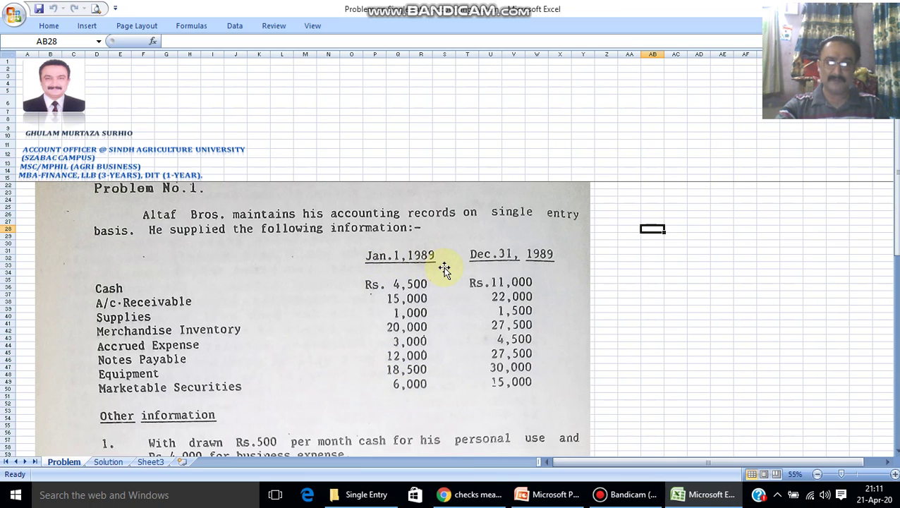
# Go through the asset entries on the Solution sheet one by one, from CASH down to Marketable Securities
pyautogui.click(105, 462)
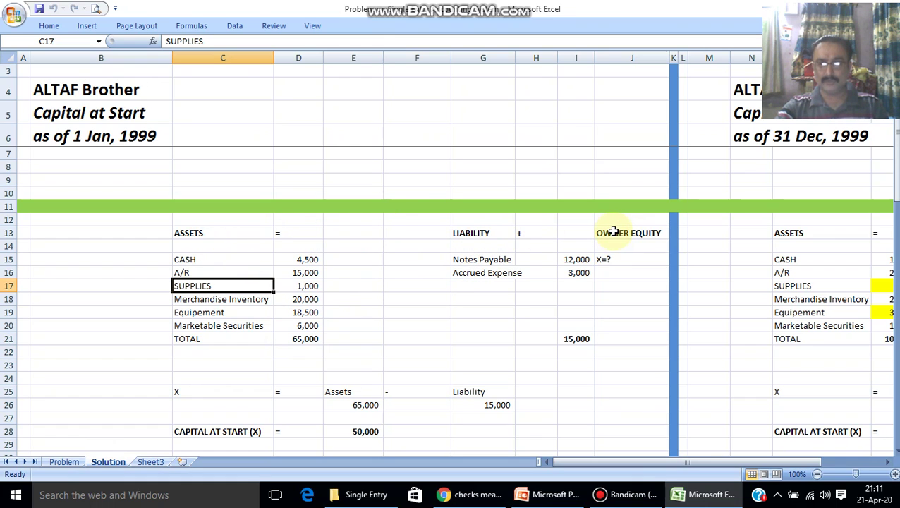
pyautogui.click(76, 322)
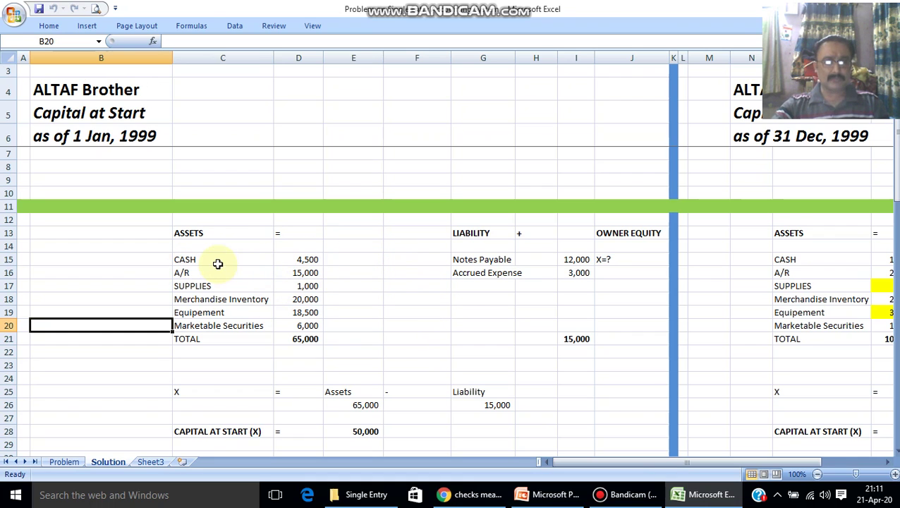
pyautogui.click(196, 257)
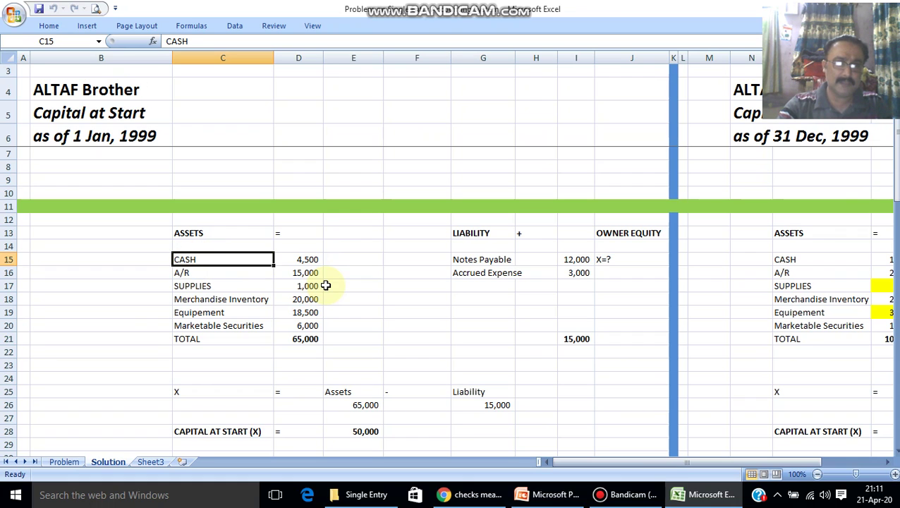
pyautogui.press('Down')
pyautogui.press('Down')
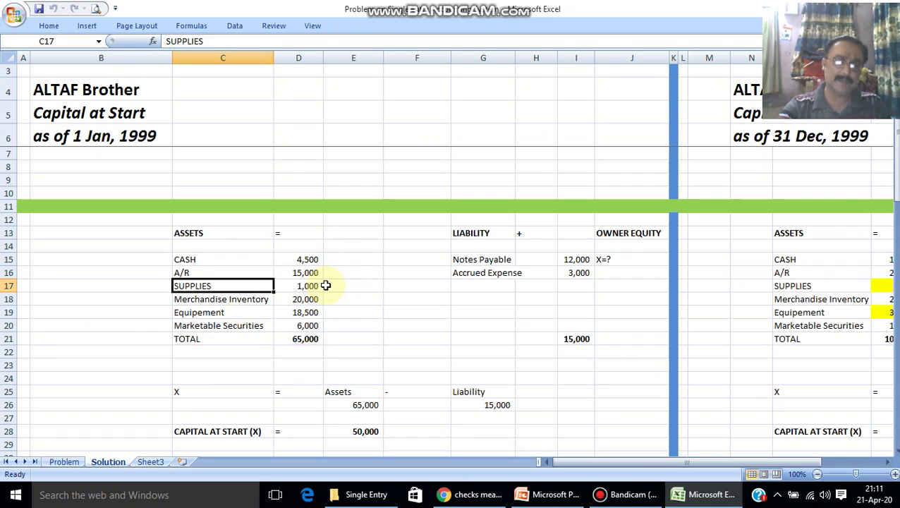
pyautogui.press('Down')
pyautogui.press('Down')
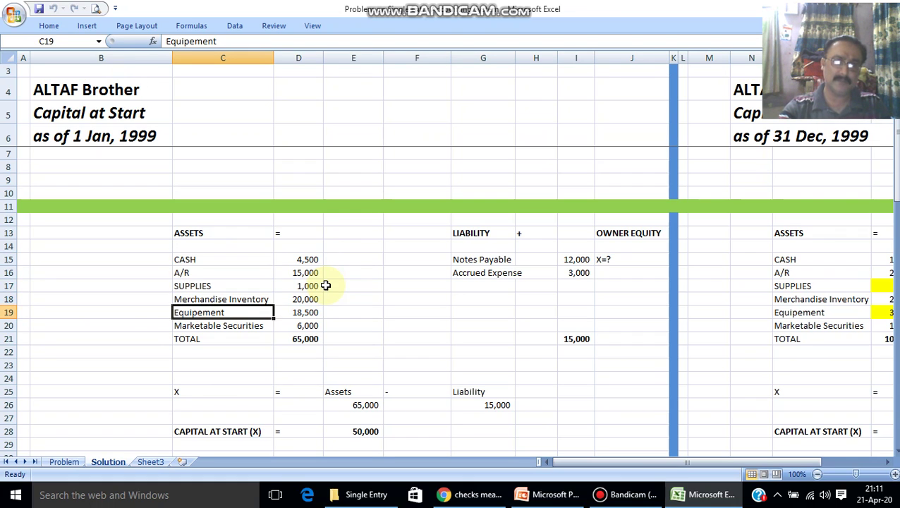
pyautogui.press('Down')
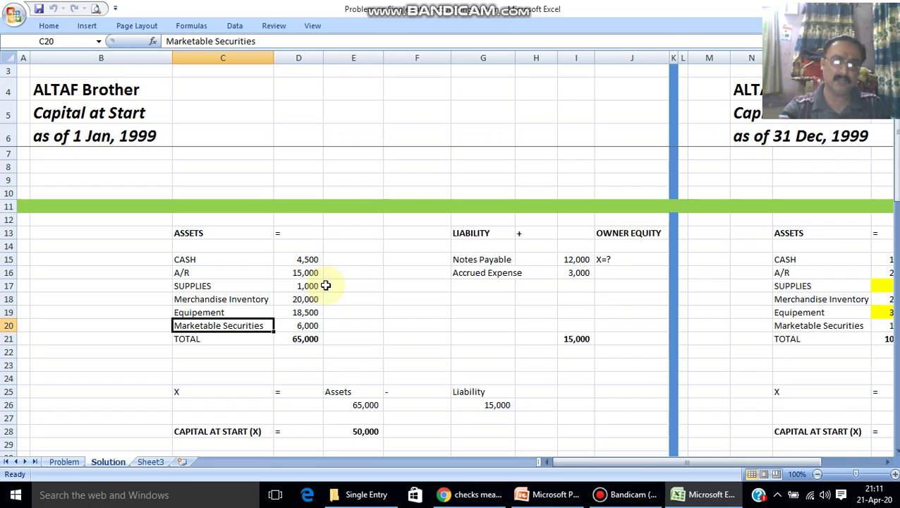
# Check the Jan. 1 balances on the Problem sheet and inspect the asset total's formula in D21 of the Solution sheet
pyautogui.click(63, 462)
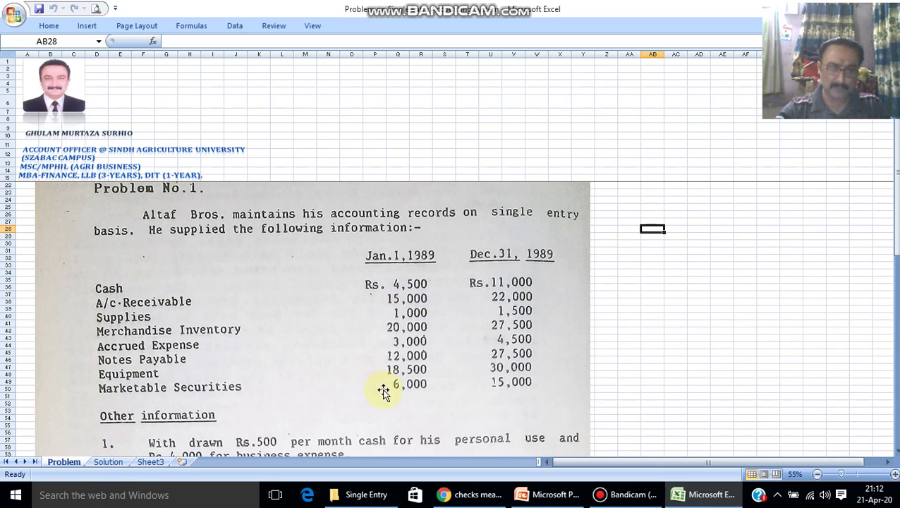
pyautogui.click(106, 461)
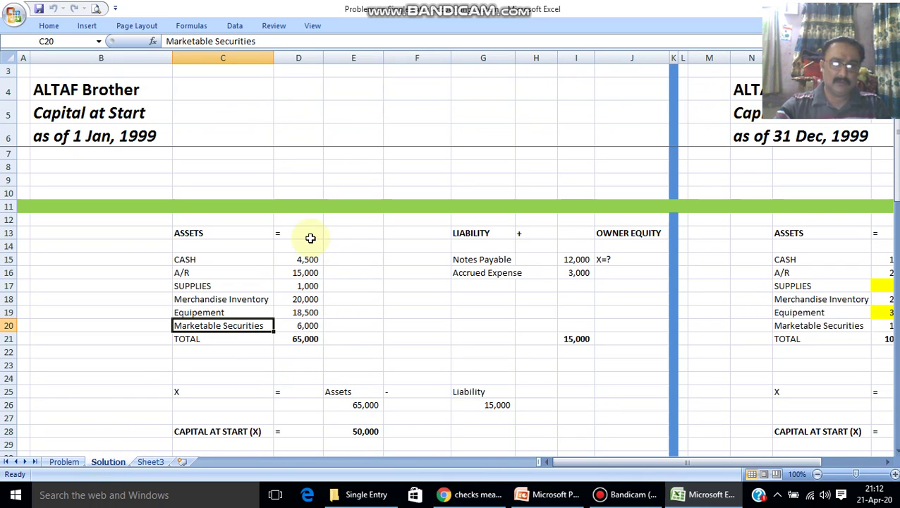
pyautogui.click(315, 338)
pyautogui.doubleClick(315, 338)
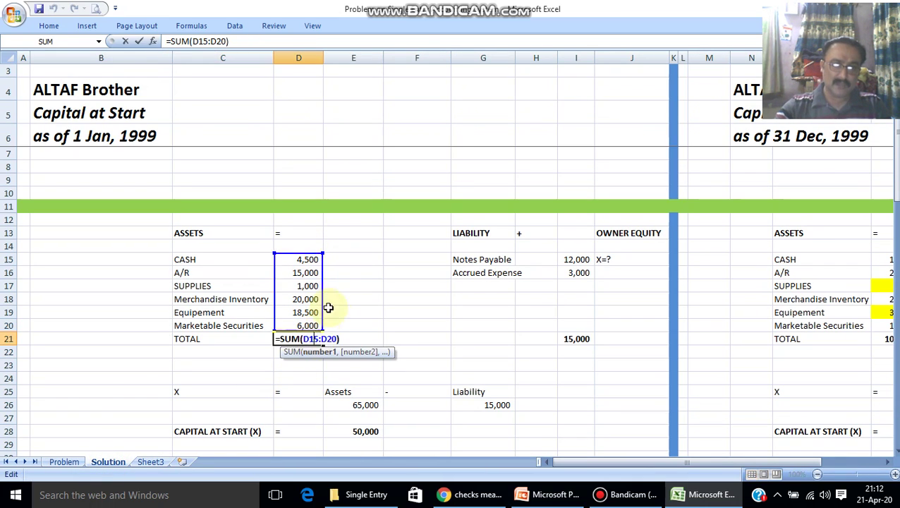
pyautogui.press('Escape')
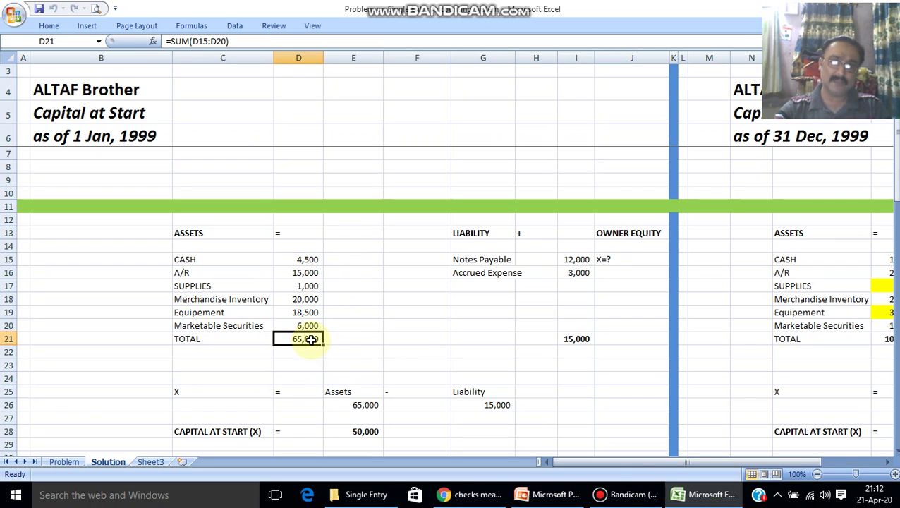
# Compare the Problem sheet's balances with the Notes Payable and Accrued Expense liabilities on the Solution sheet
pyautogui.click(67, 462)
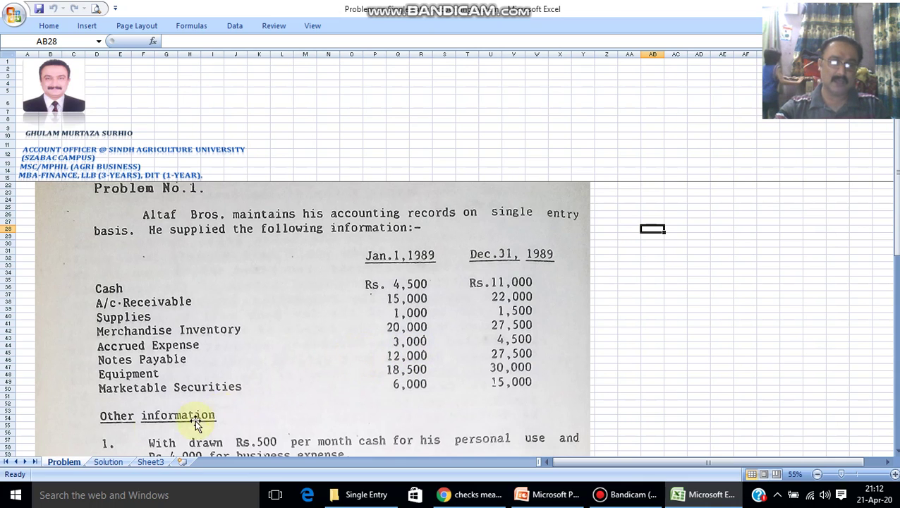
pyautogui.click(109, 460)
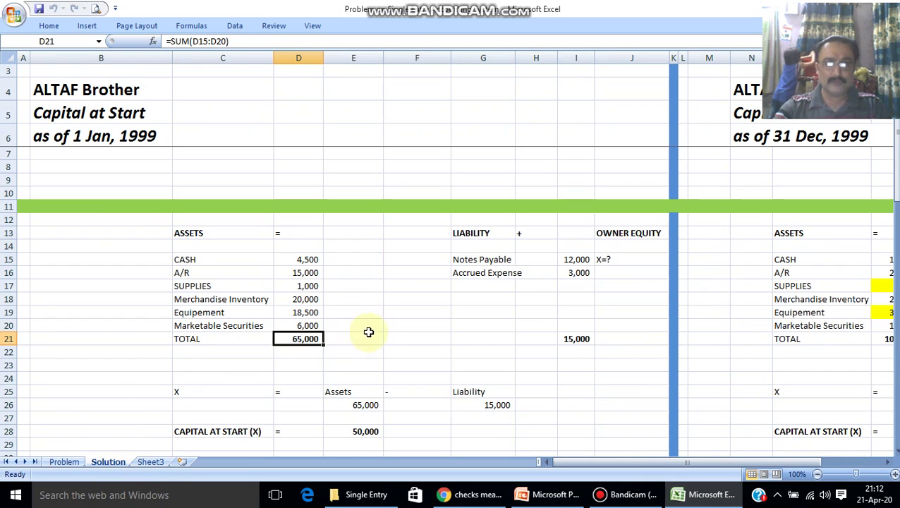
pyautogui.click(485, 262)
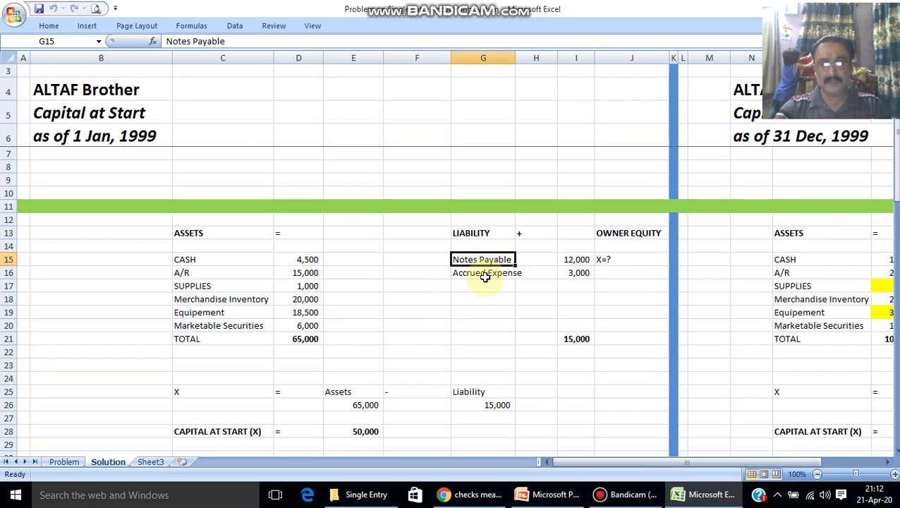
pyautogui.click(484, 273)
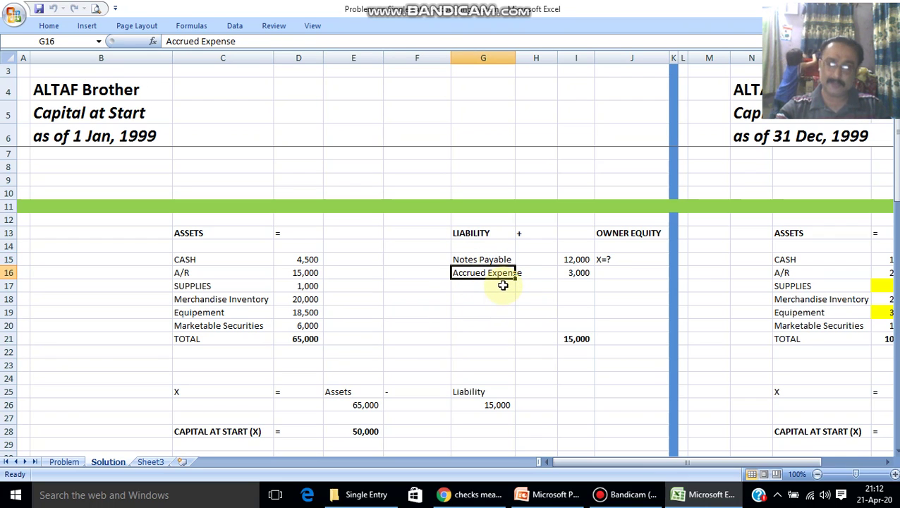
pyautogui.click(507, 286)
pyautogui.click(500, 273)
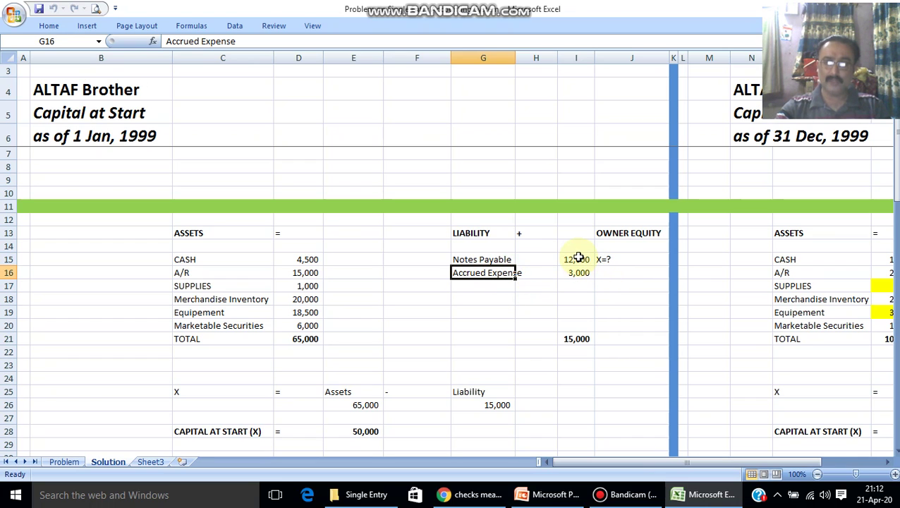
# Inspect the liability total's formula in I21 and the unknown owner equity entry in J15
pyautogui.doubleClick(574, 339)
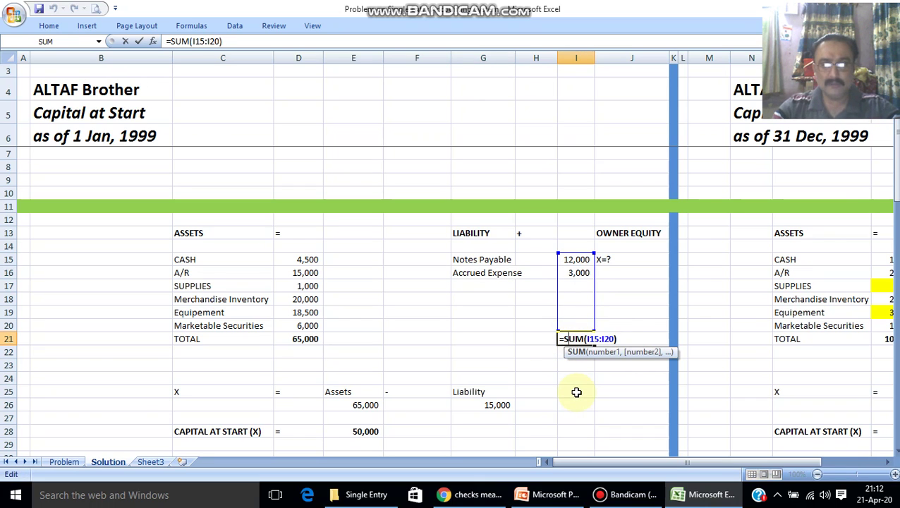
pyautogui.press('Escape')
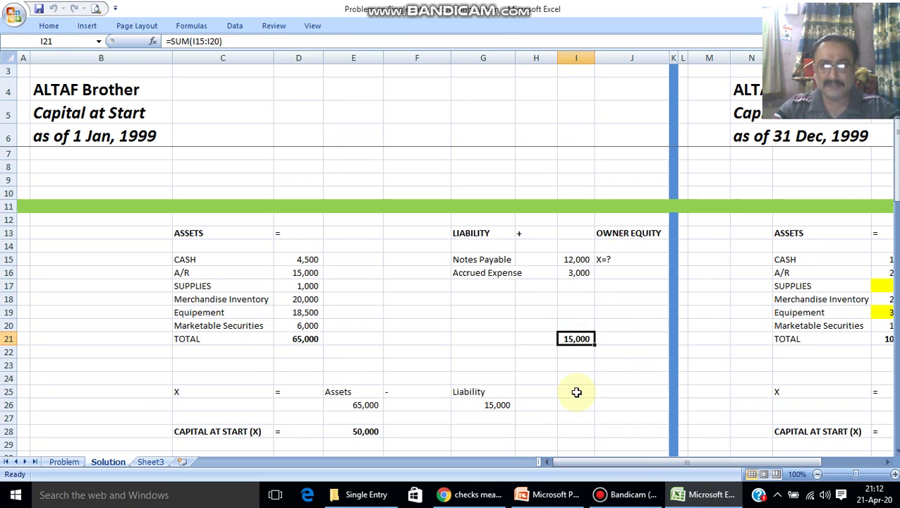
pyautogui.click(617, 261)
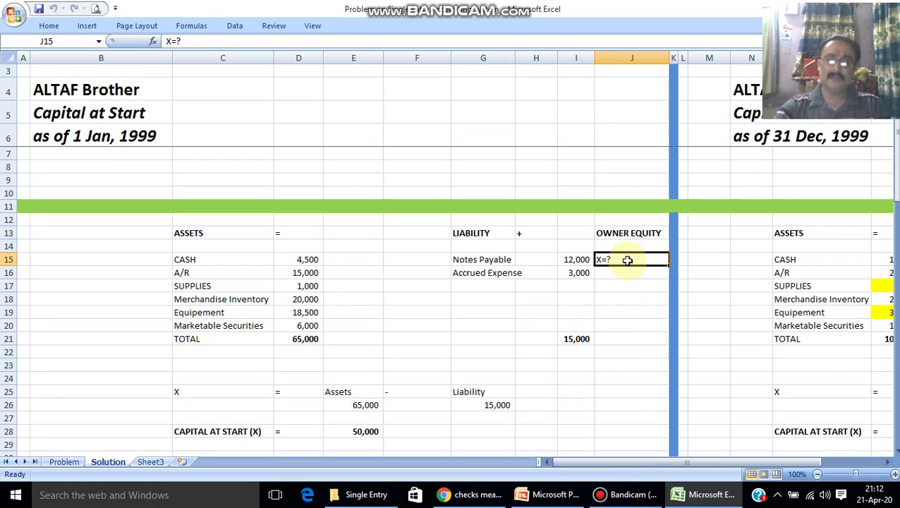
pyautogui.click(615, 295)
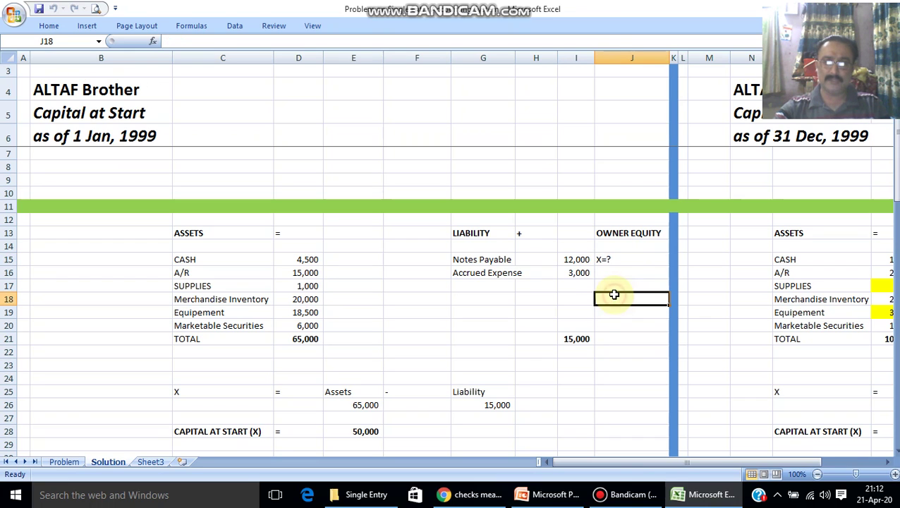
# Enter the accounting equation labels "a", "L" and "OW" in cells D8, E8 and F8 of the Solution sheet
pyautogui.click(302, 174)
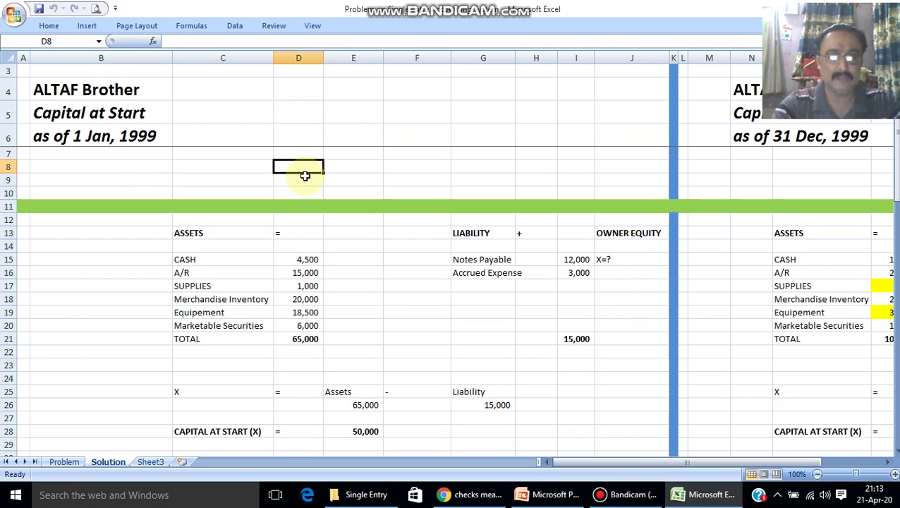
pyautogui.write('a')
pyautogui.press('Tab')
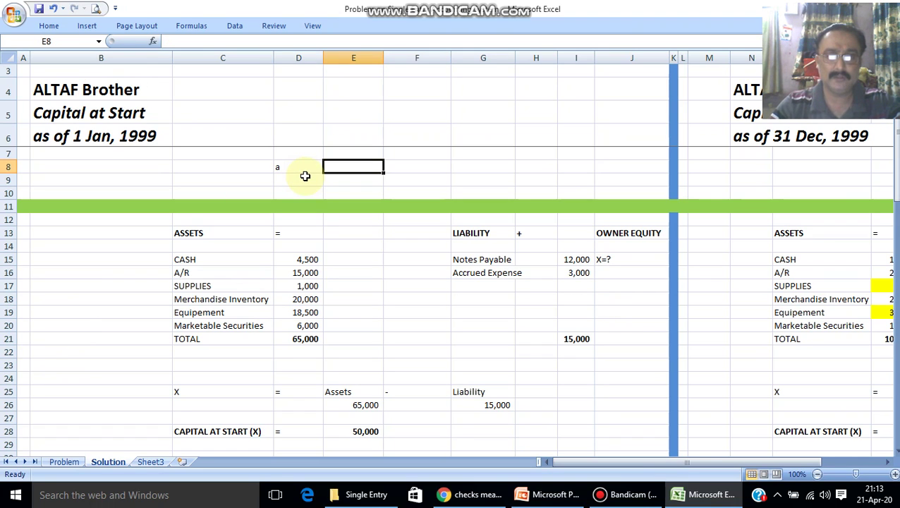
pyautogui.write('L')
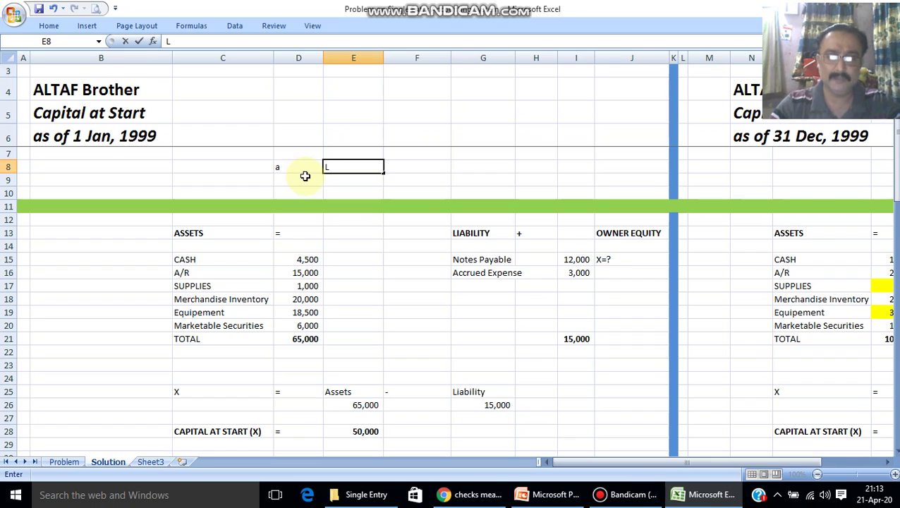
pyautogui.press('Tab')
pyautogui.write('O')
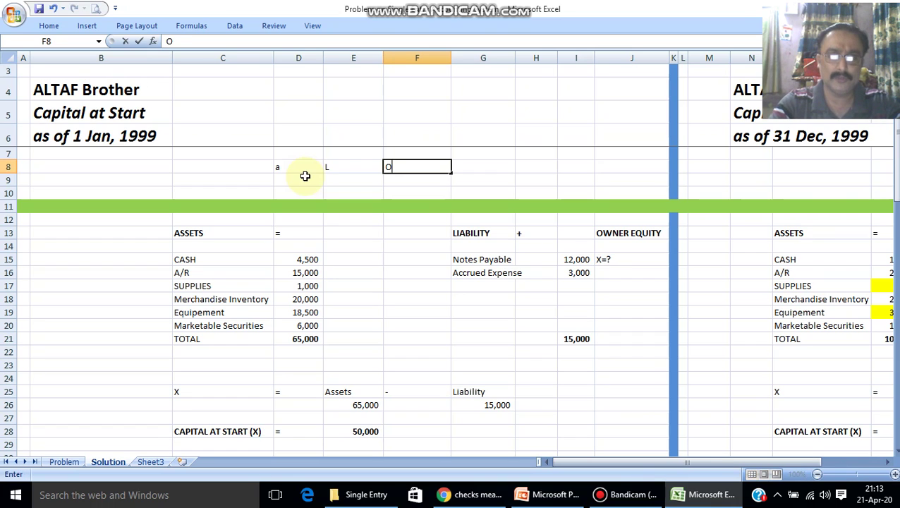
pyautogui.write('W')
pyautogui.press('Return')
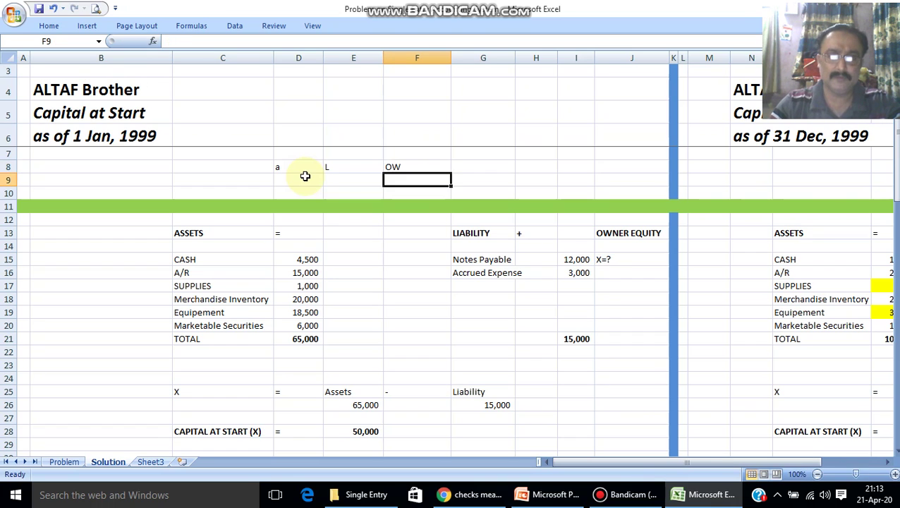
# Enter the owner equity label "OW" in cell D9 and an equals sign as text in E9
pyautogui.press('Left')
pyautogui.press('Left')
pyautogui.write('OW')
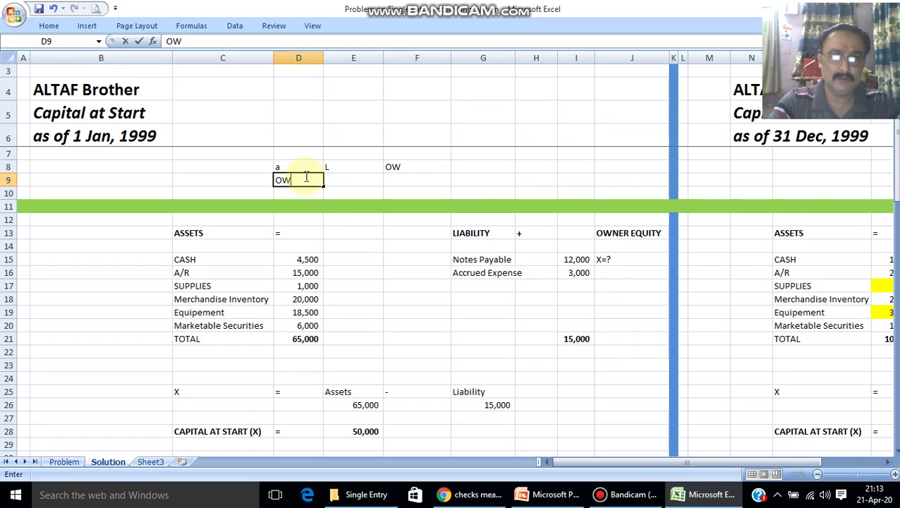
pyautogui.press('Right')
pyautogui.write('=')
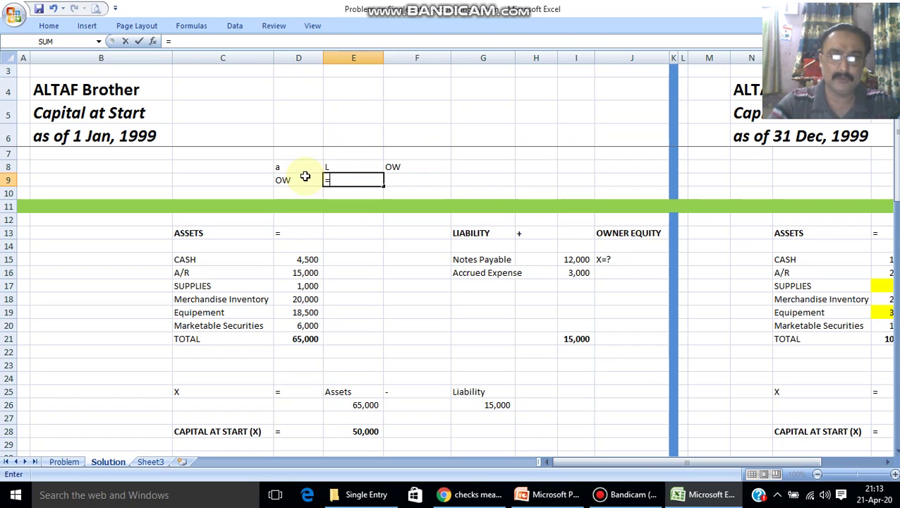
pyautogui.press('Right')
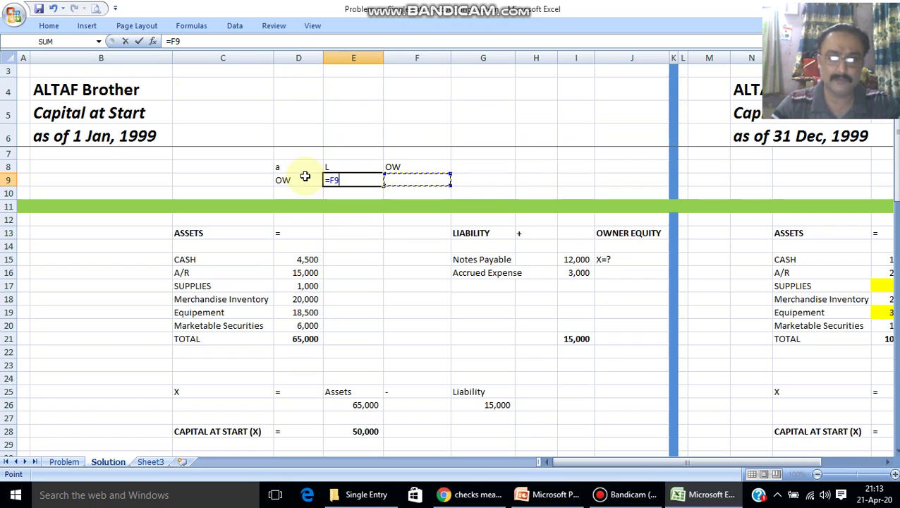
pyautogui.press('Escape')
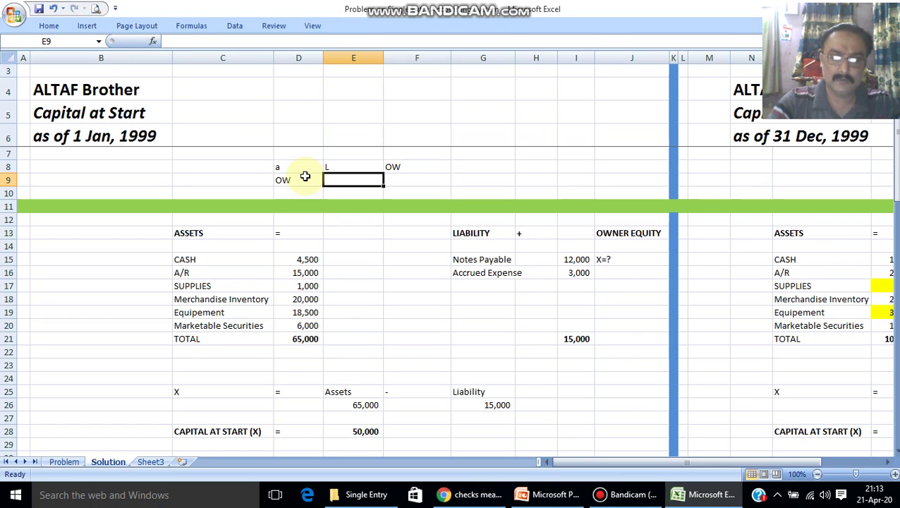
pyautogui.write('=')
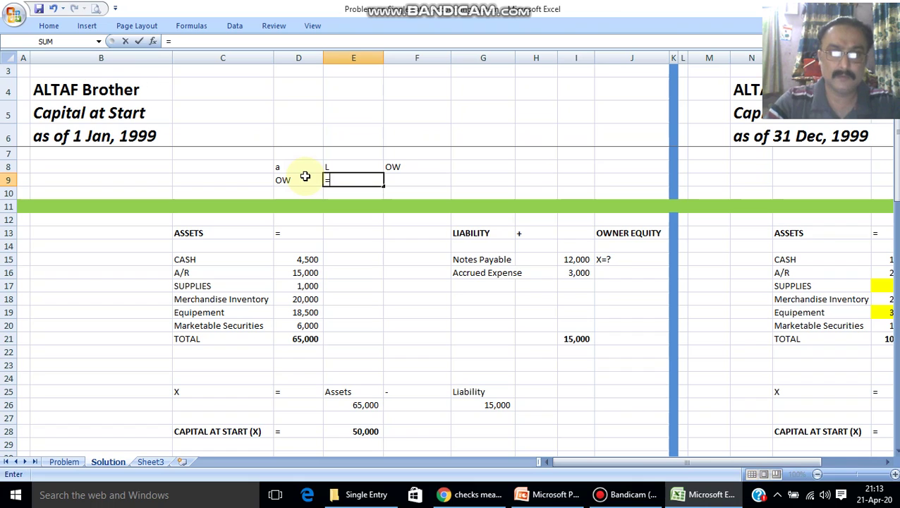
pyautogui.press('Return')
pyautogui.press('Up')
pyautogui.press('Right')
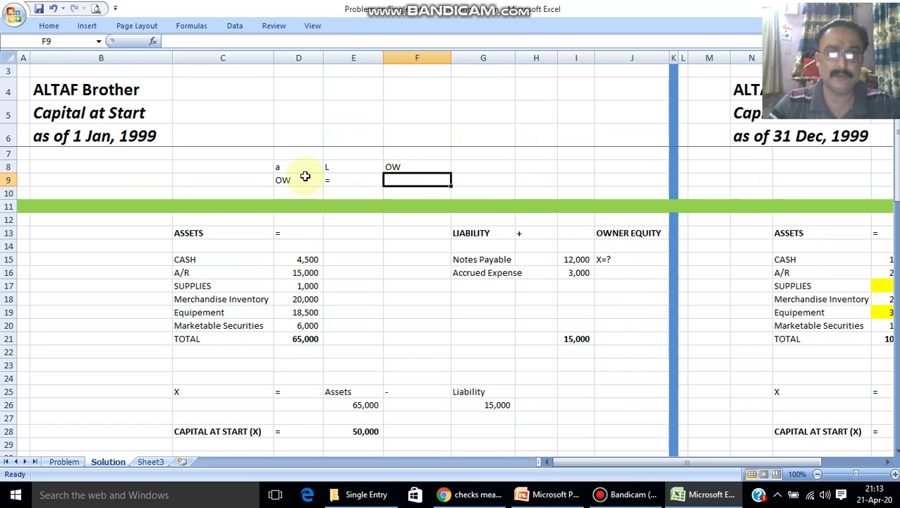
# Continue the rearranged equation with "ASSETS" in cell F9 and "-LIABILITY" in G9
pyautogui.write('ASSETS')
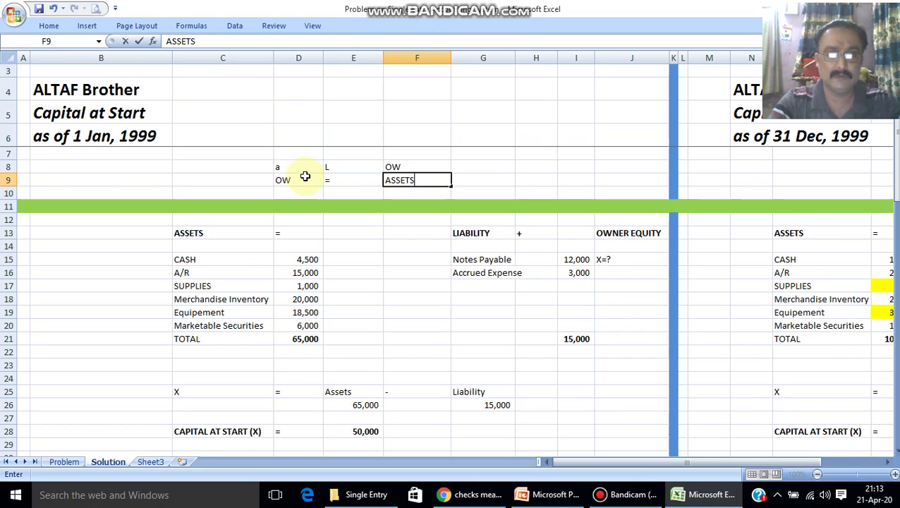
pyautogui.press('Right')
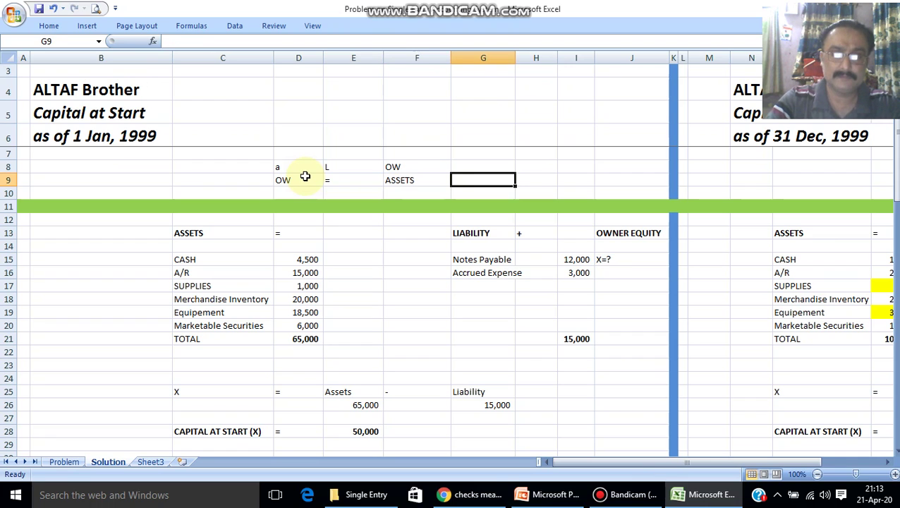
pyautogui.write('-LIABILITY')
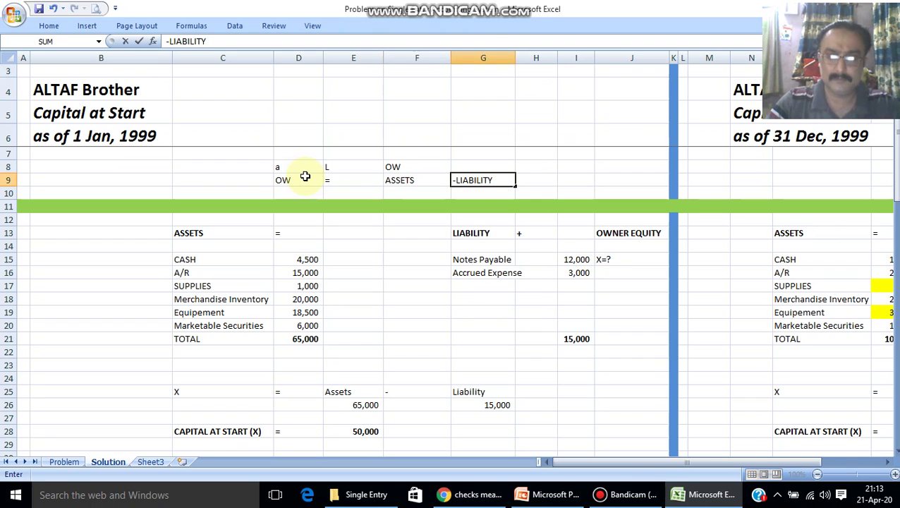
pyautogui.press('Return')
pyautogui.press('Right')
pyautogui.press('Up')
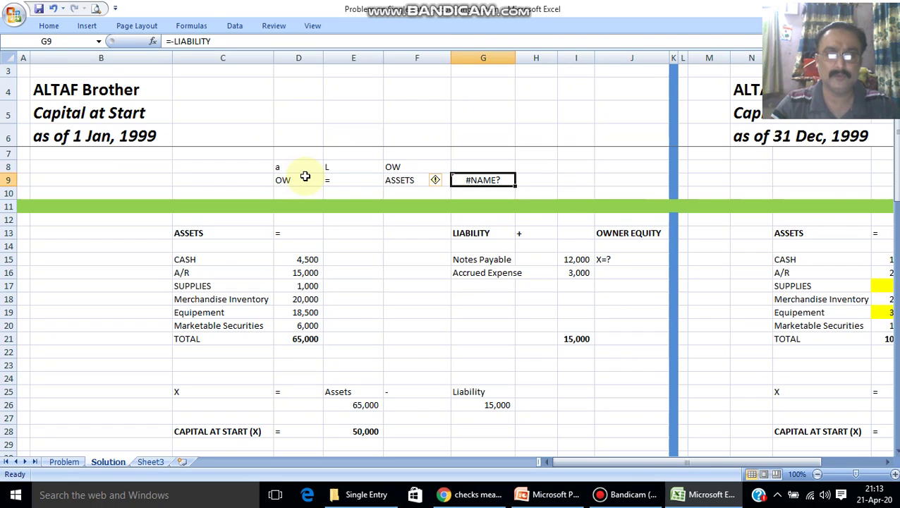
# Convert the entry in G9 to plain text by putting a comma in front, making it ",=-LIABILITY"
pyautogui.click(170, 41)
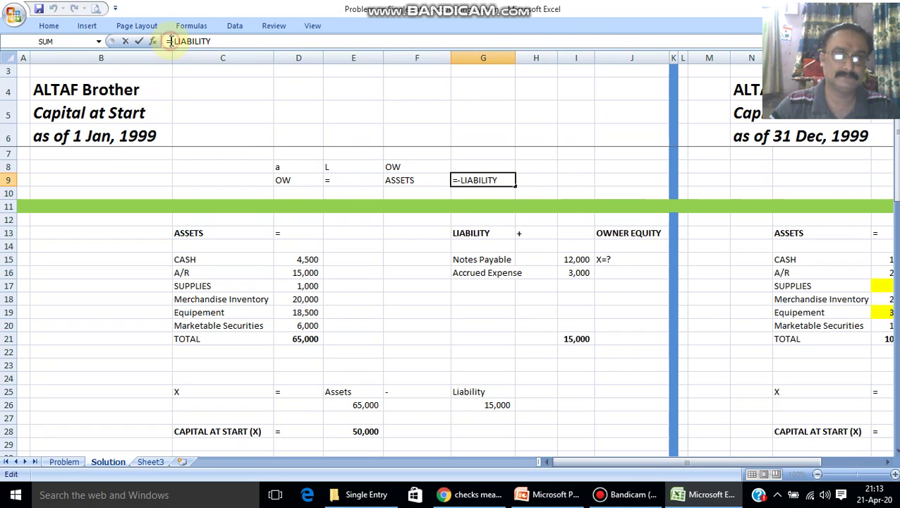
pyautogui.press('Return')
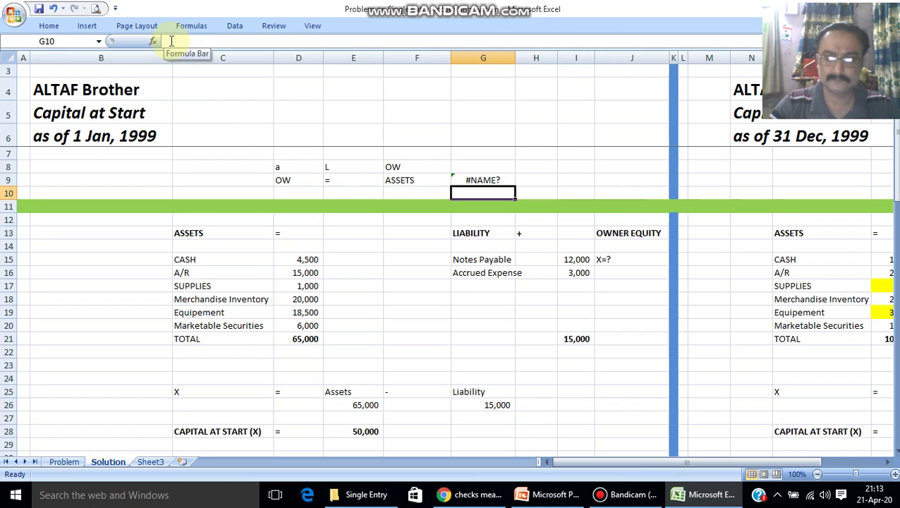
pyautogui.press('Up')
pyautogui.click(166, 41)
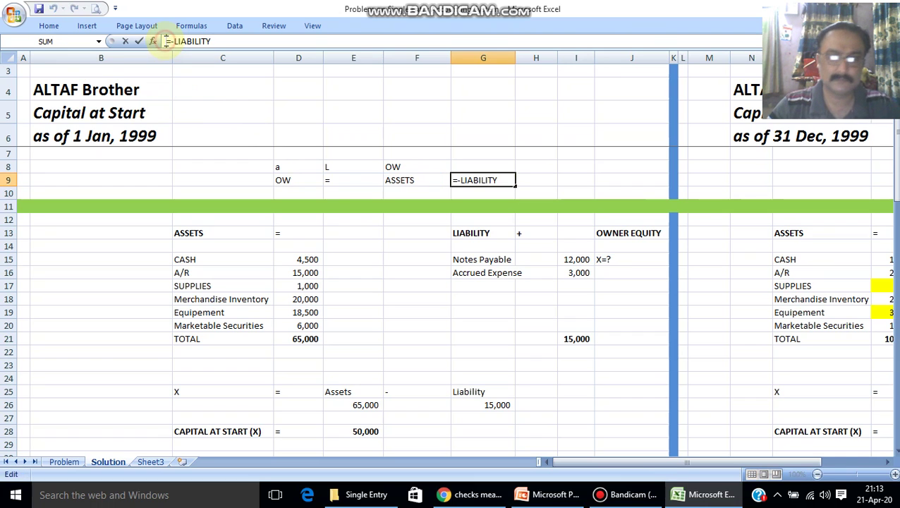
pyautogui.write(',')
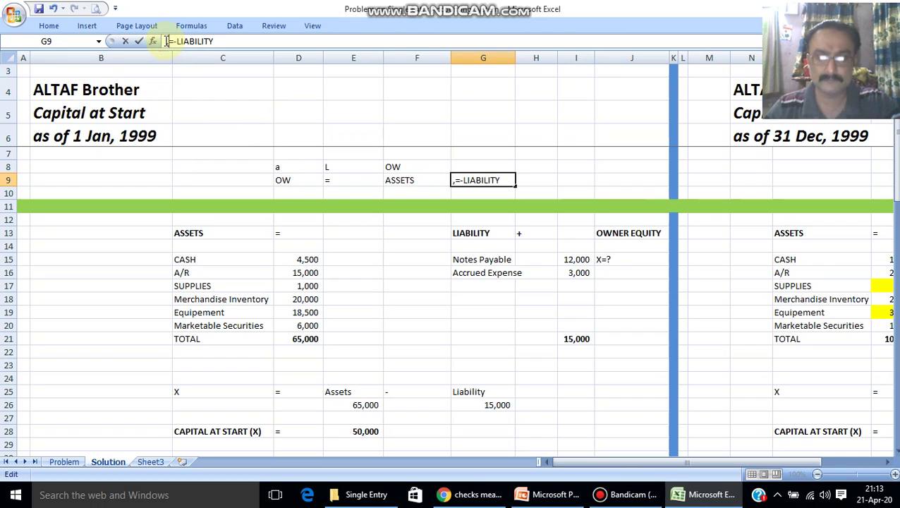
pyautogui.click(552, 191)
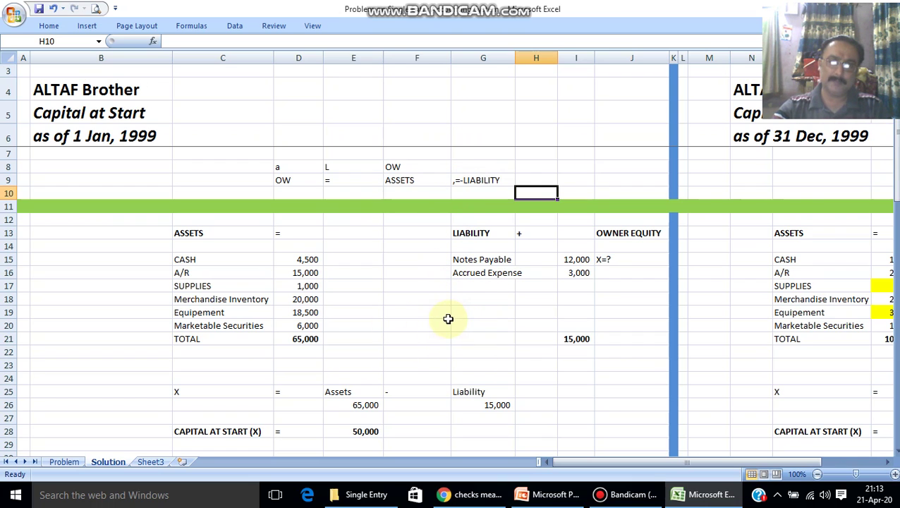
# Inspect the asset total in D21, the references in E26 and G26, and the capital at start entry in E28
pyautogui.click(304, 339)
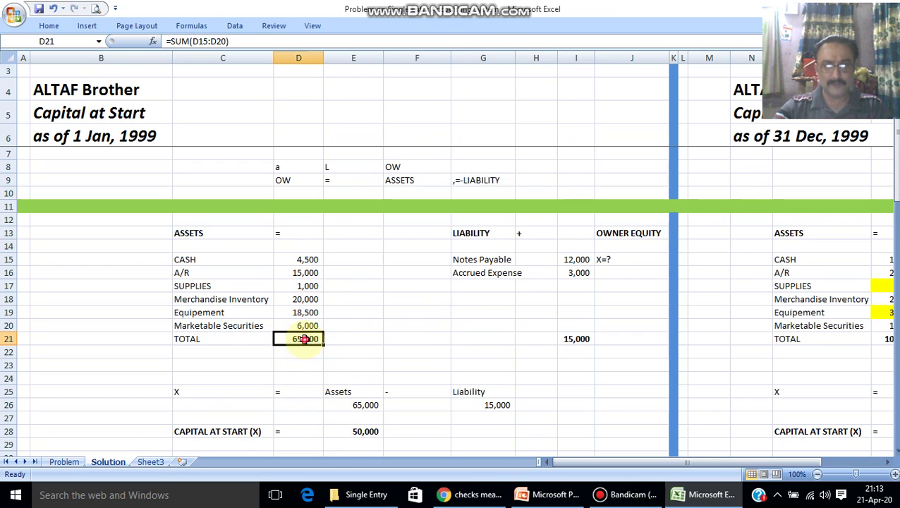
pyautogui.click(351, 405)
pyautogui.doubleClick(350, 405)
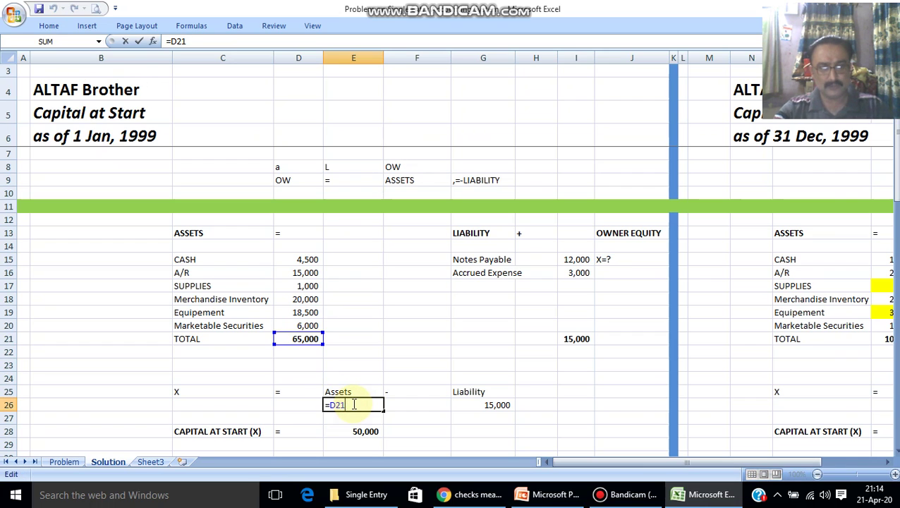
pyautogui.press('Escape')
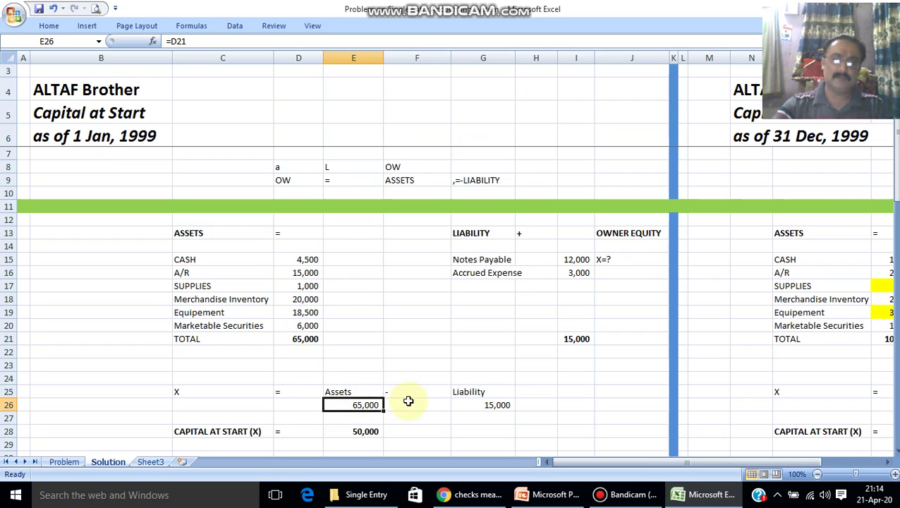
pyautogui.doubleClick(480, 405)
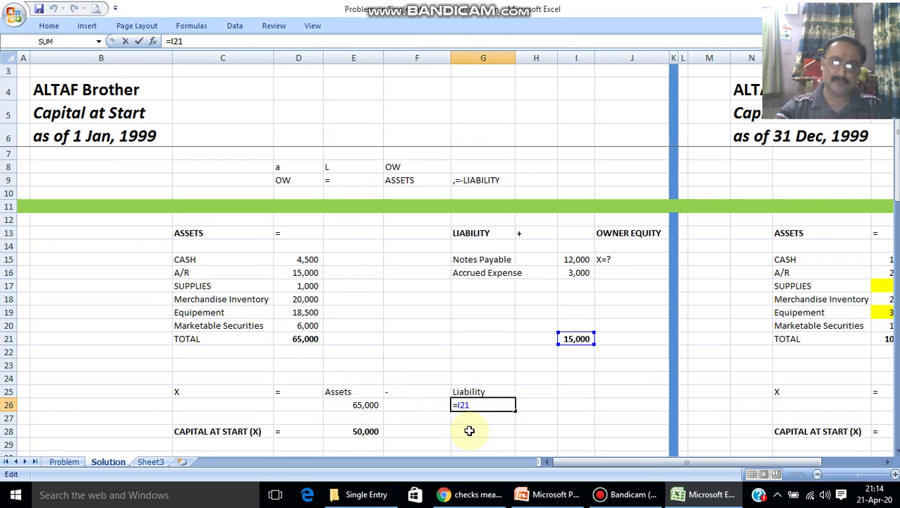
pyautogui.click(470, 430)
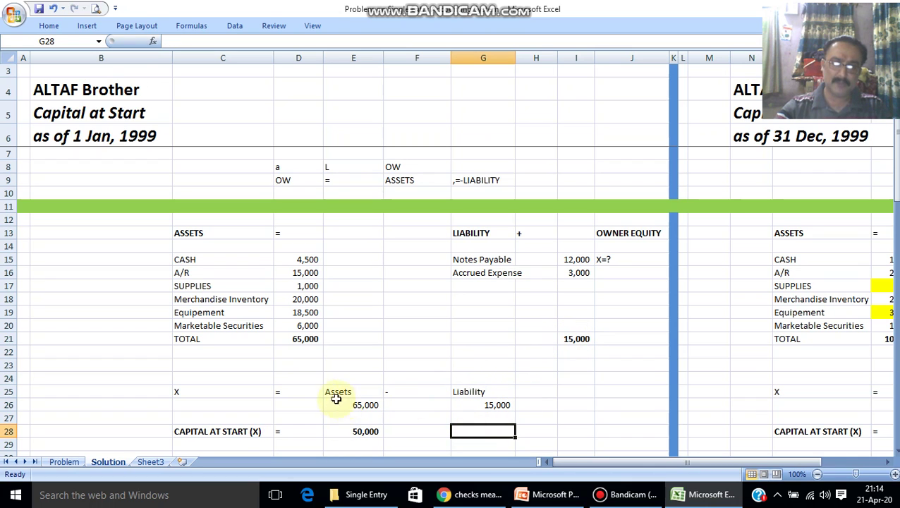
pyautogui.scroll(-2, 219, 435)
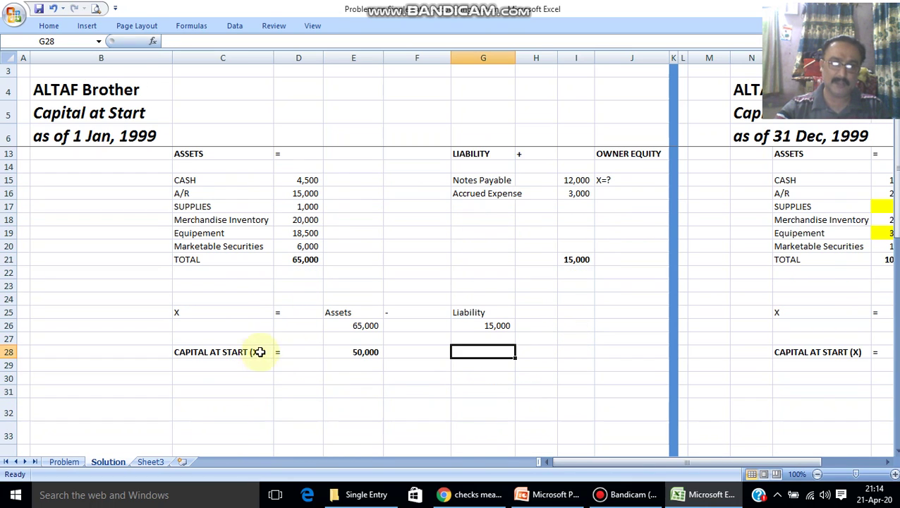
pyautogui.click(357, 351)
pyautogui.scroll(2, 387, 360)
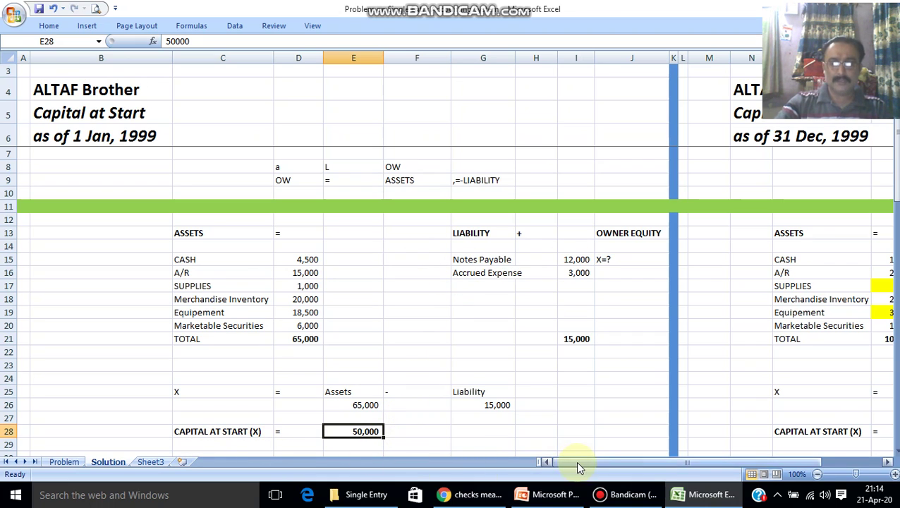
# Change the heading in N5 of the 31 Dec, 1999 section to "Capital at END"
pyautogui.moveTo(575, 461); pyautogui.dragTo(660, 463)
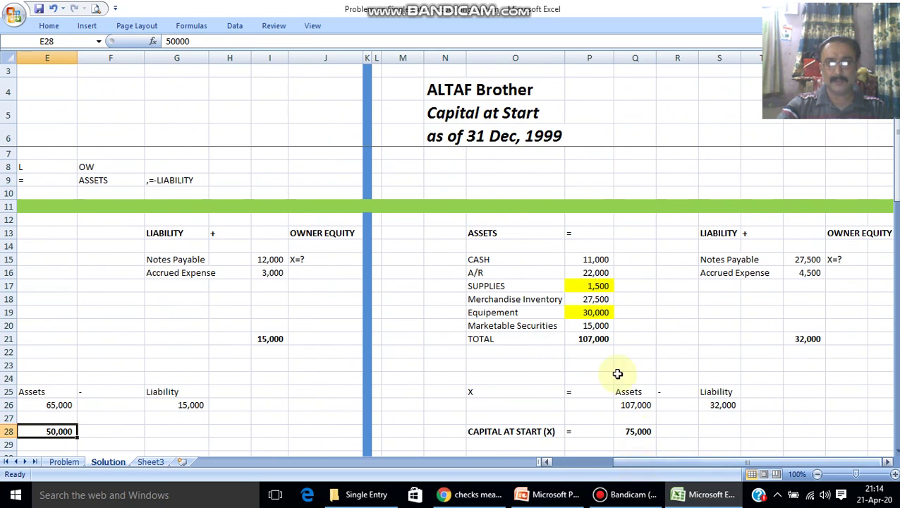
pyautogui.click(460, 113)
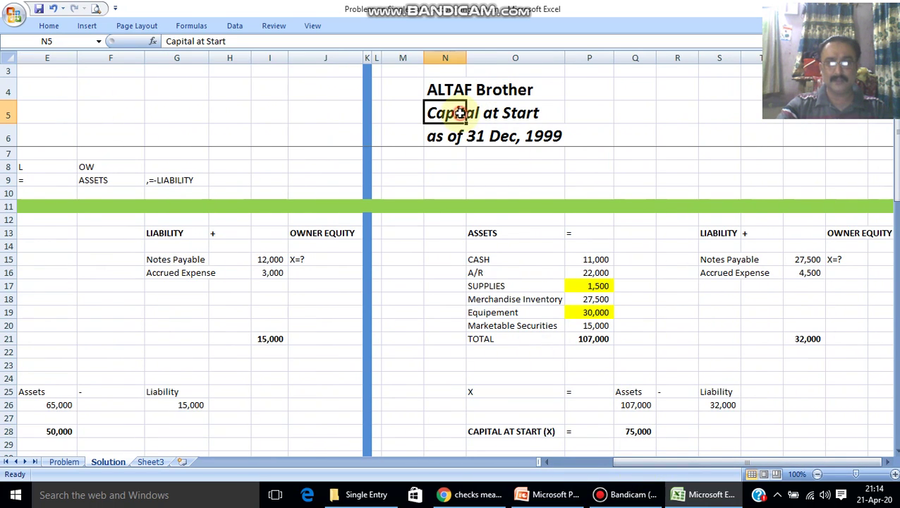
pyautogui.click(242, 42)
pyautogui.press('BackSpace')
pyautogui.press('BackSpace')
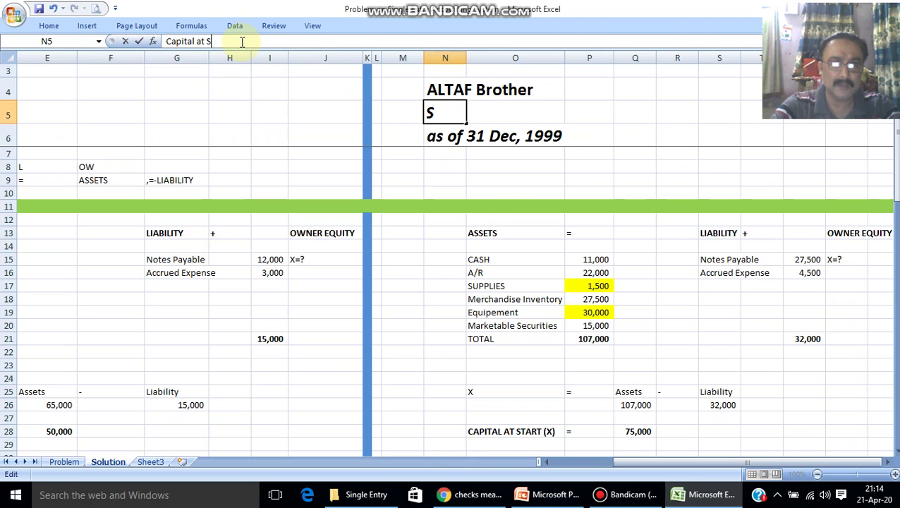
pyautogui.press('BackSpace')
pyautogui.write('END')
pyautogui.press('Return')
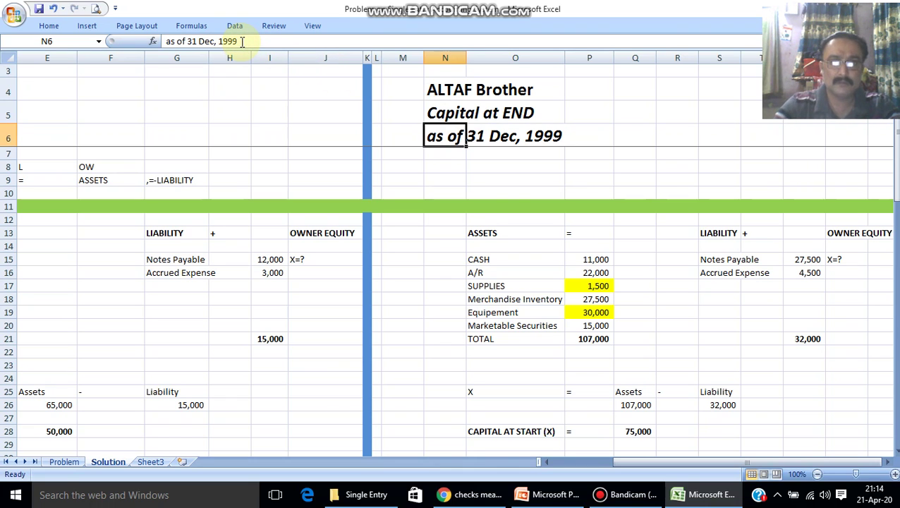
# Compare the Dec. 31 balances on the Problem sheet with the closing assets on the Solution sheet
pyautogui.click(512, 271)
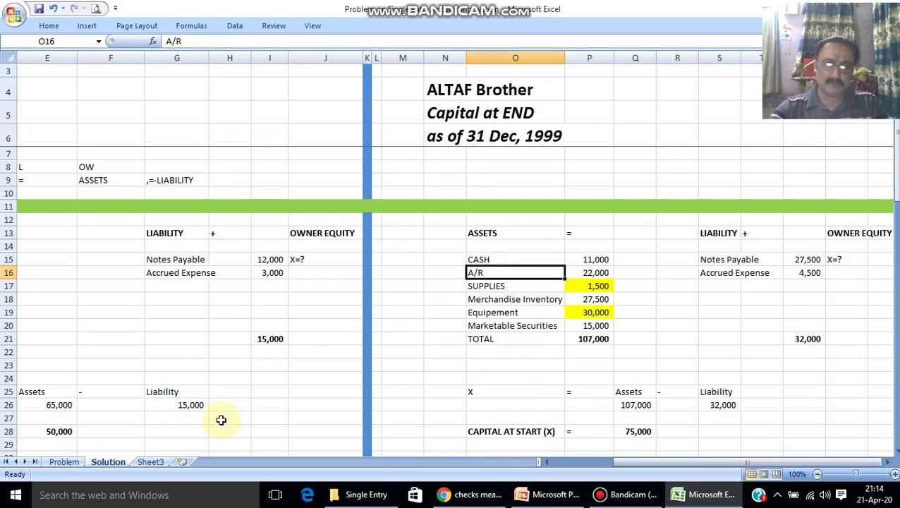
pyautogui.click(65, 462)
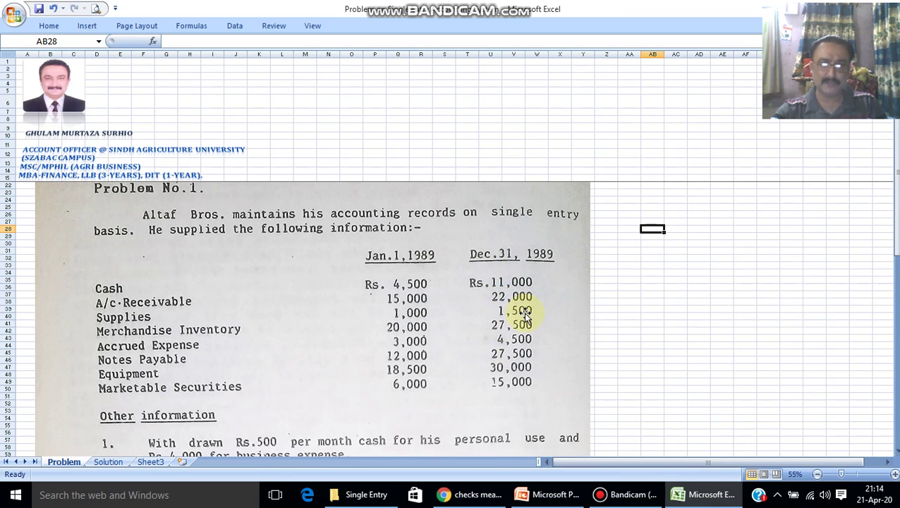
pyautogui.click(109, 459)
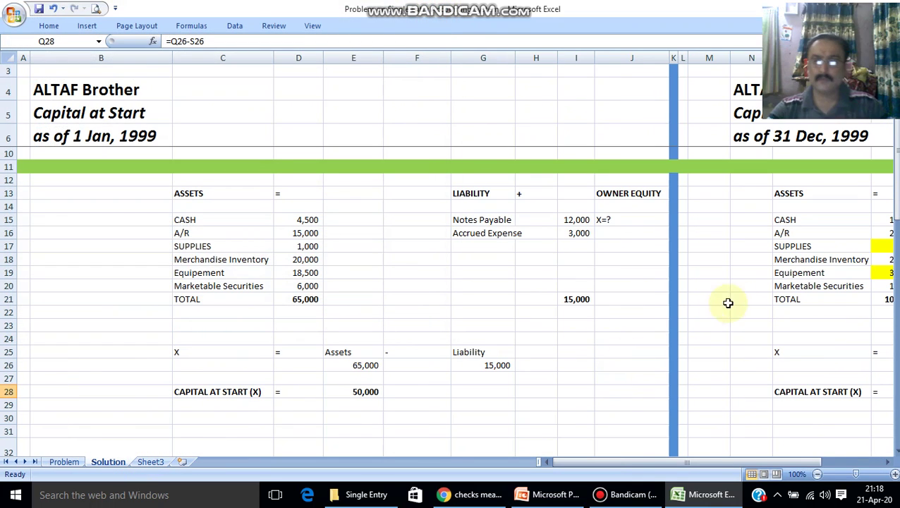
pyautogui.click(790, 260)
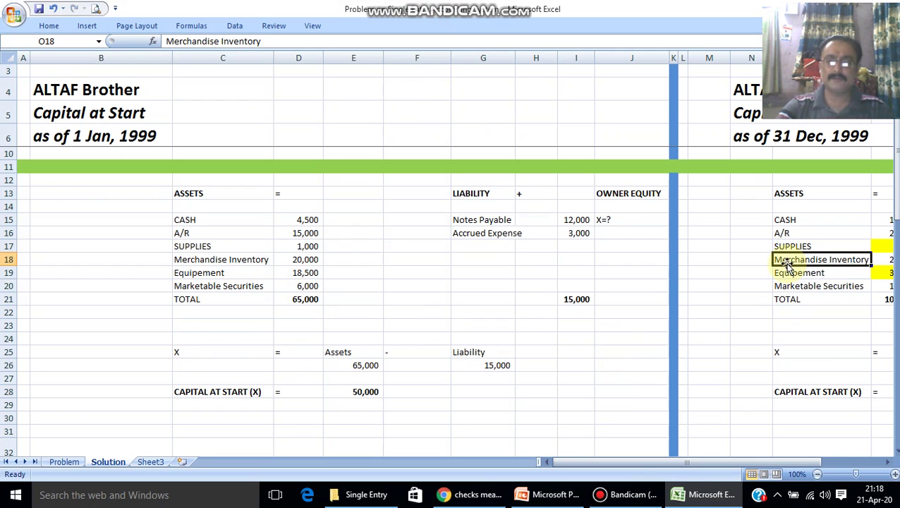
pyautogui.moveTo(675, 462); pyautogui.dragTo(741, 462)
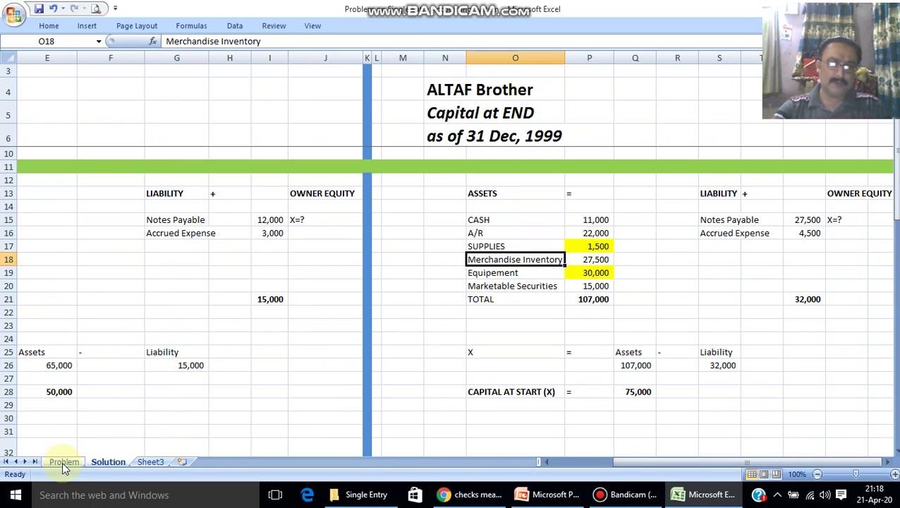
# Check the closing Notes Payable and Accrued Expense entries against the Dec. 31 balances and other information on the Problem sheet
pyautogui.click(718, 220)
pyautogui.click(718, 235)
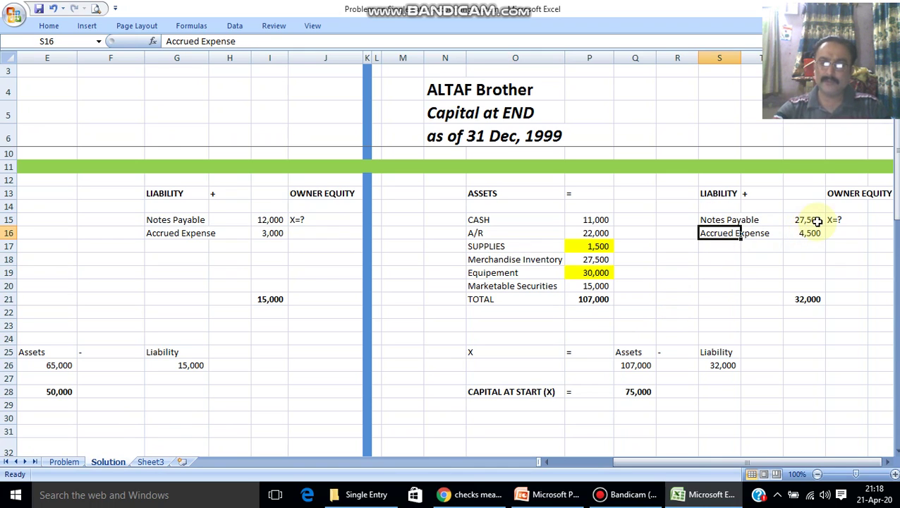
pyautogui.click(65, 462)
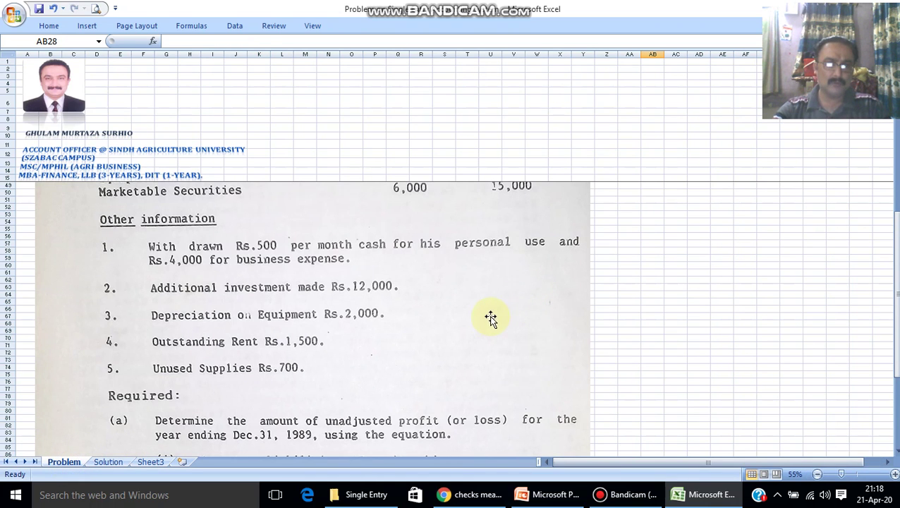
pyautogui.scroll(7, 479, 327)
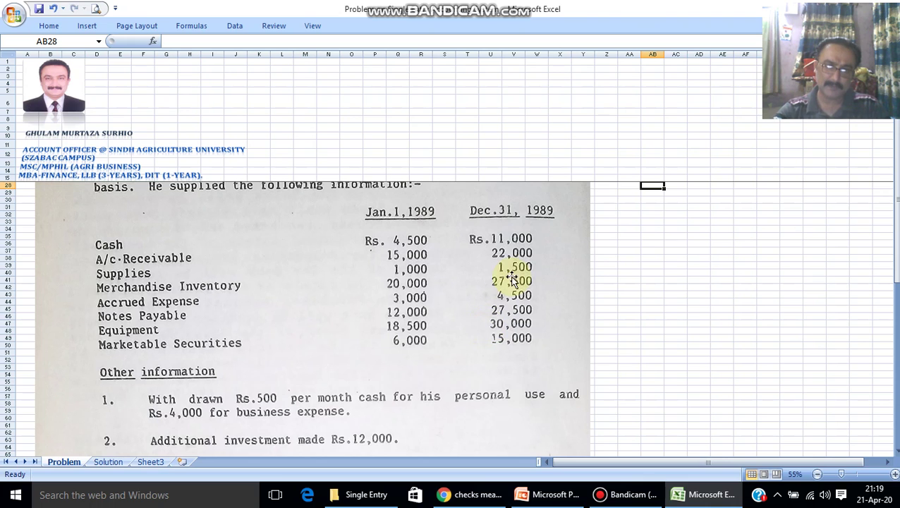
pyautogui.click(109, 462)
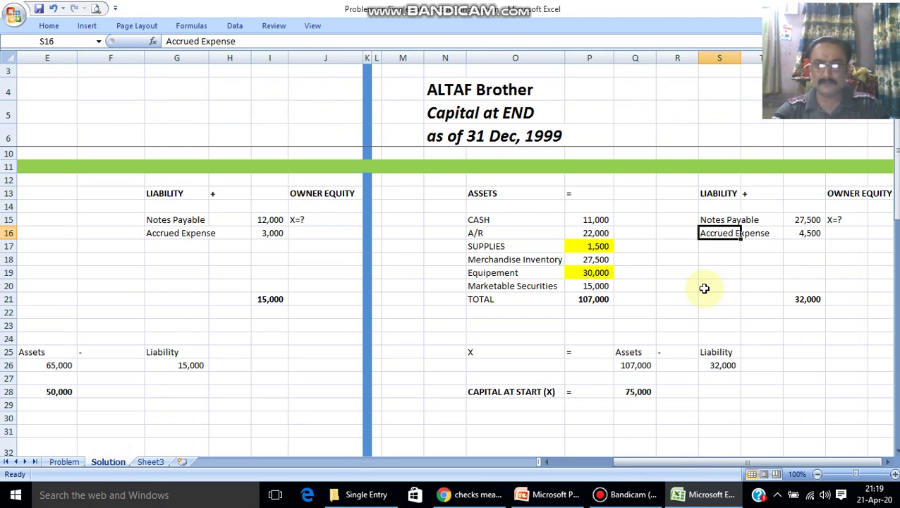
# Inspect the total formulas for closing assets in P21 and closing liabilities in U21
pyautogui.scroll(-2, 703, 288)
pyautogui.scroll(-3, 703, 288)
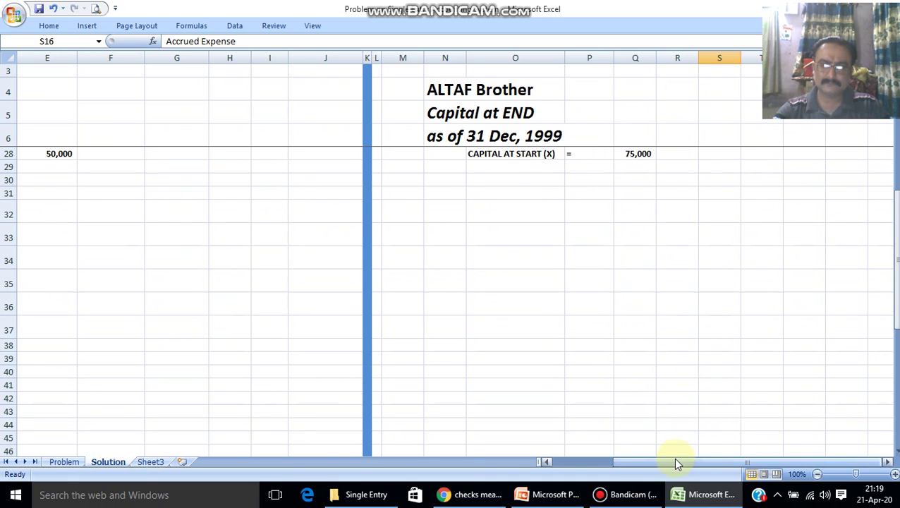
pyautogui.scroll(7, 684, 389)
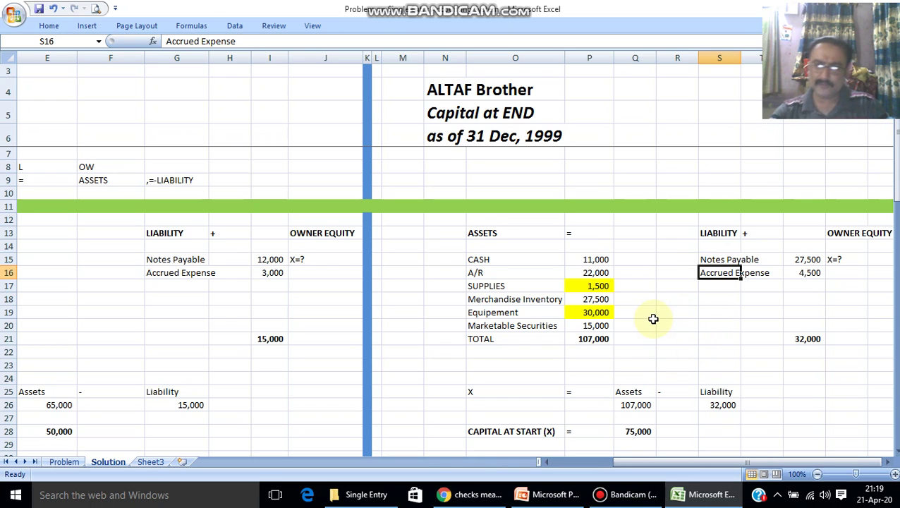
pyautogui.click(158, 303)
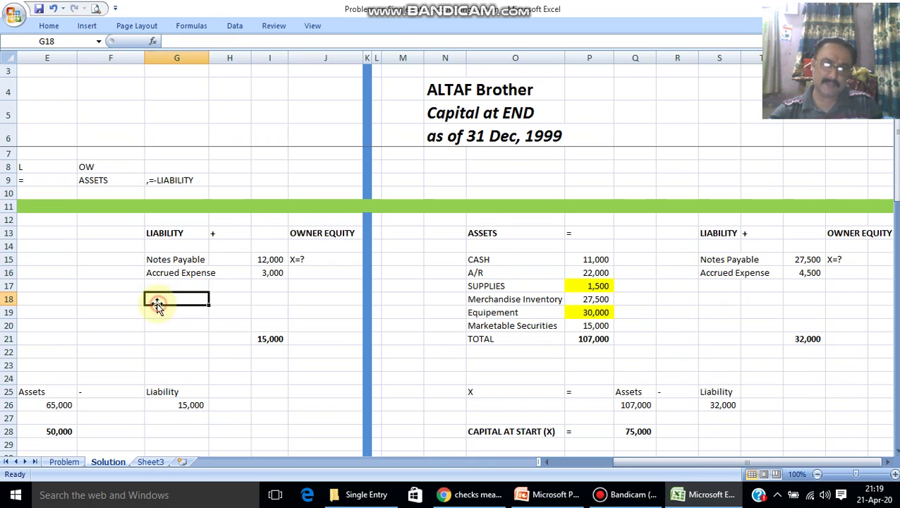
pyautogui.click(667, 309)
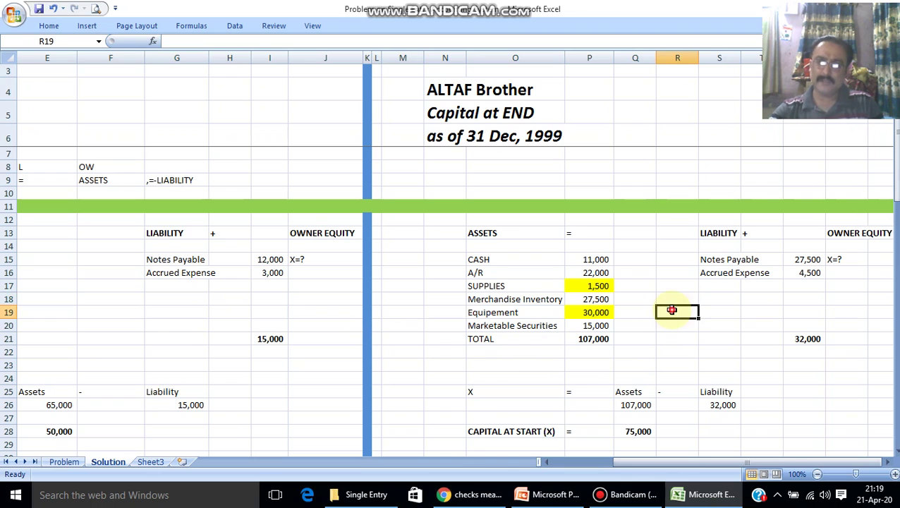
pyautogui.click(593, 342)
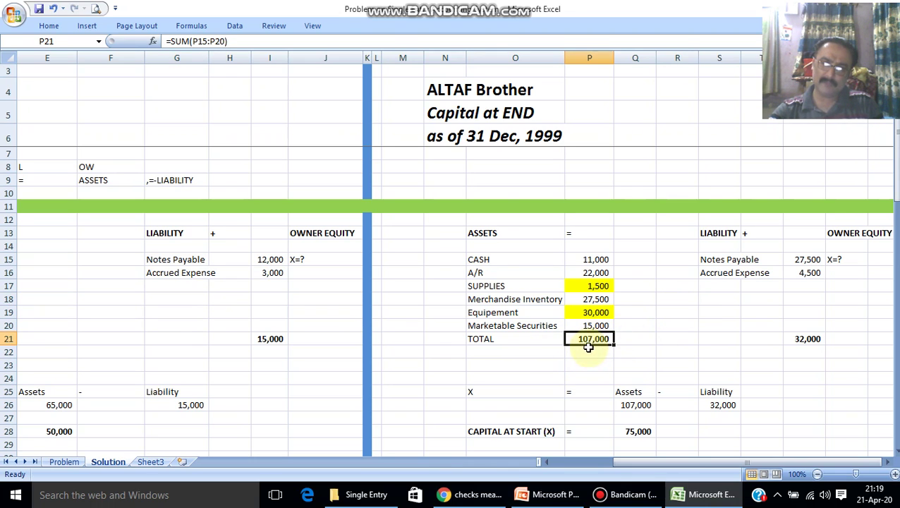
pyautogui.doubleClick(600, 339)
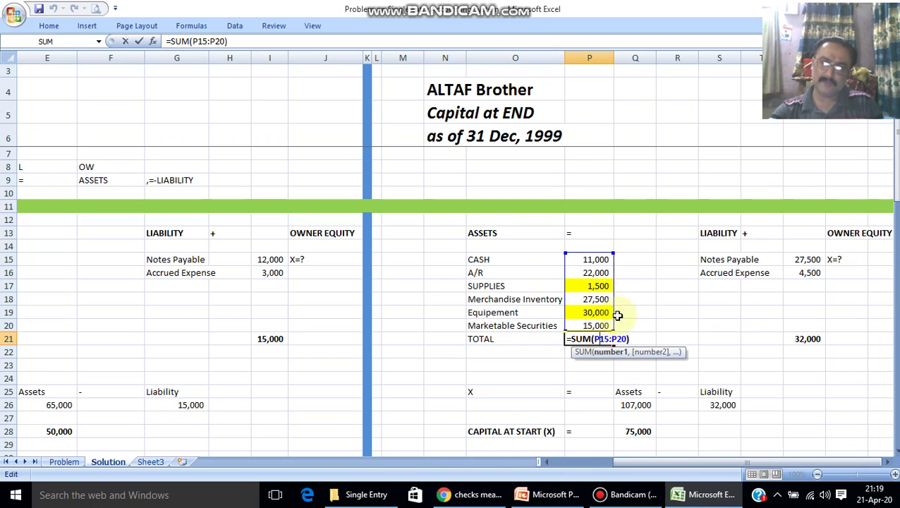
pyautogui.press('Escape')
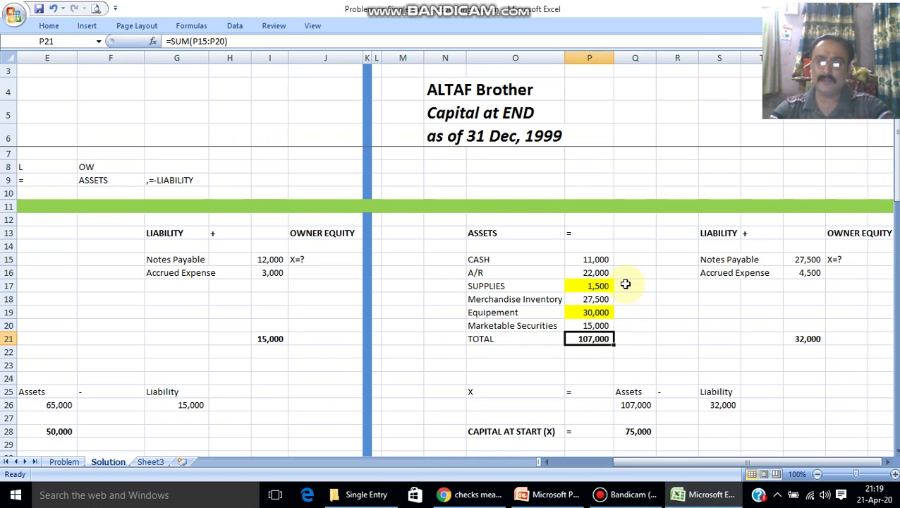
pyautogui.doubleClick(809, 339)
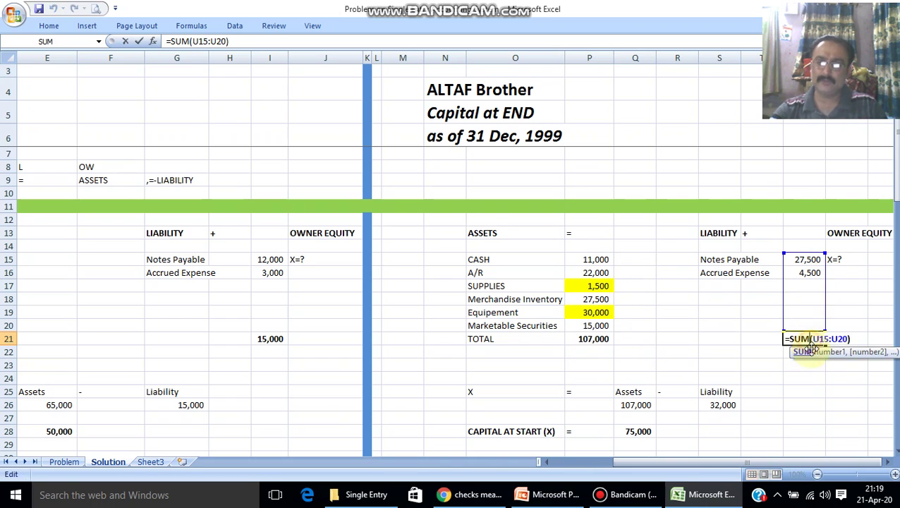
pyautogui.press('Escape')
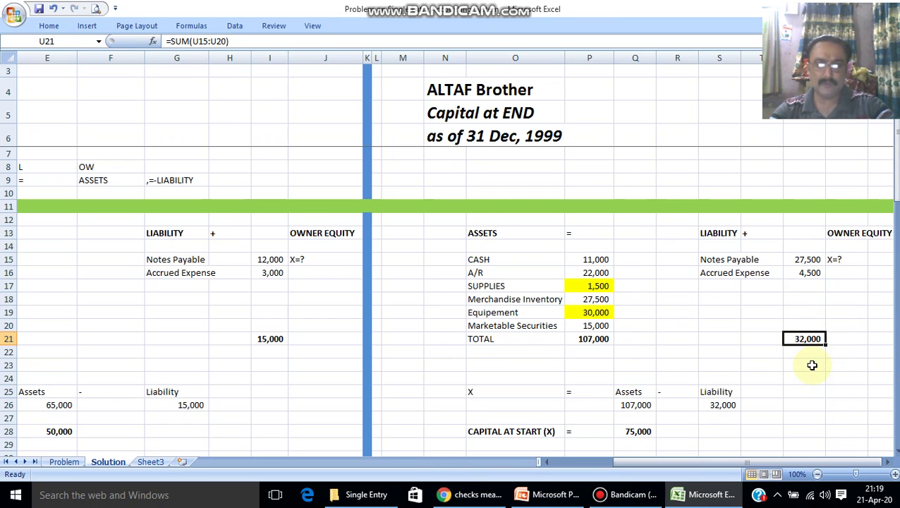
# Relate the unknown owner equity in V15 to the owner equity equation written in row 9
pyautogui.click(857, 259)
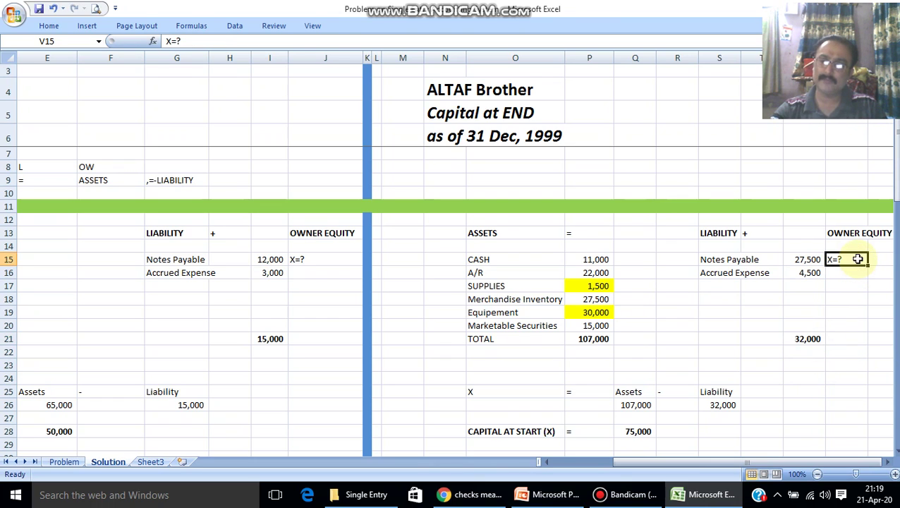
pyautogui.click(851, 314)
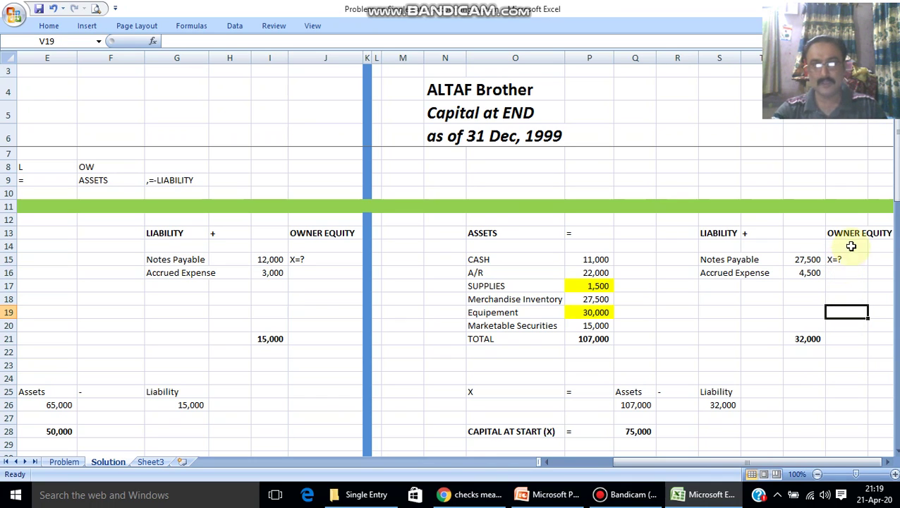
pyautogui.click(169, 187)
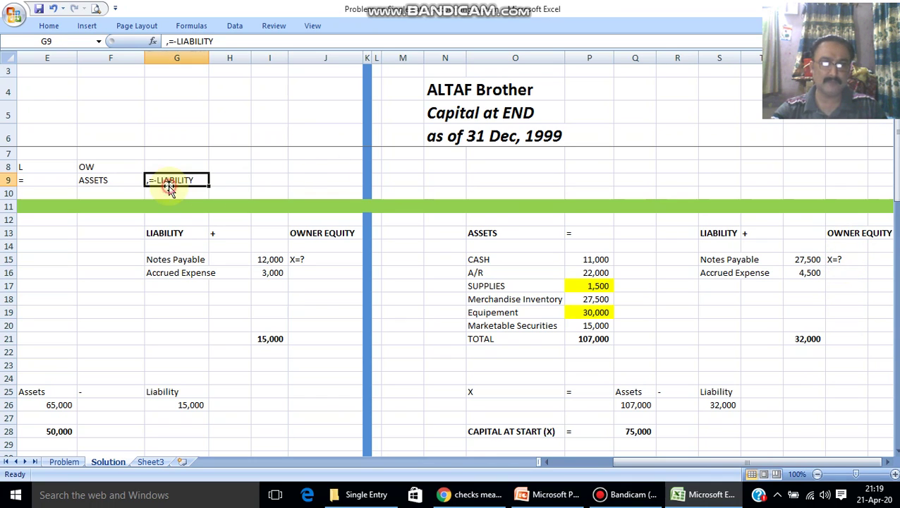
pyautogui.click(548, 461)
pyautogui.click(548, 461)
pyautogui.click(548, 462)
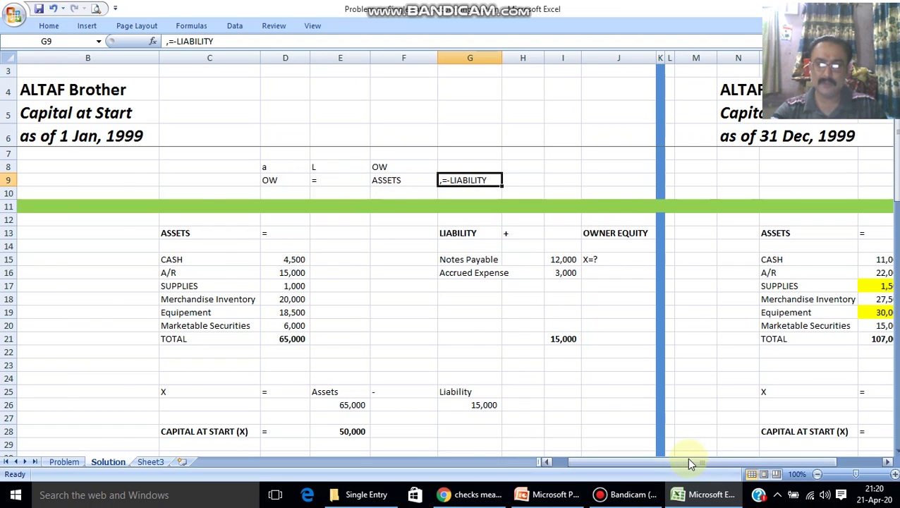
pyautogui.moveTo(690, 463); pyautogui.dragTo(740, 464)
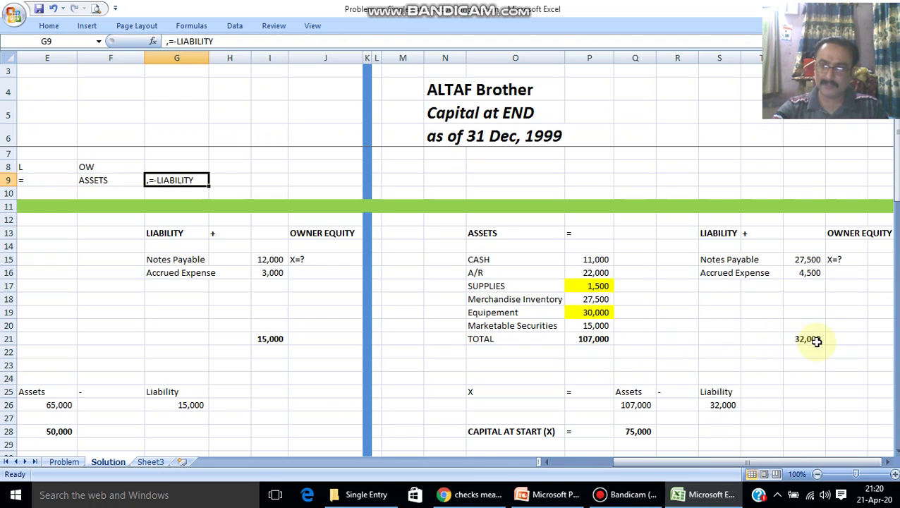
# Inspect the closing capital formula in Q28 and the asset and liability cells it references
pyautogui.click(635, 431)
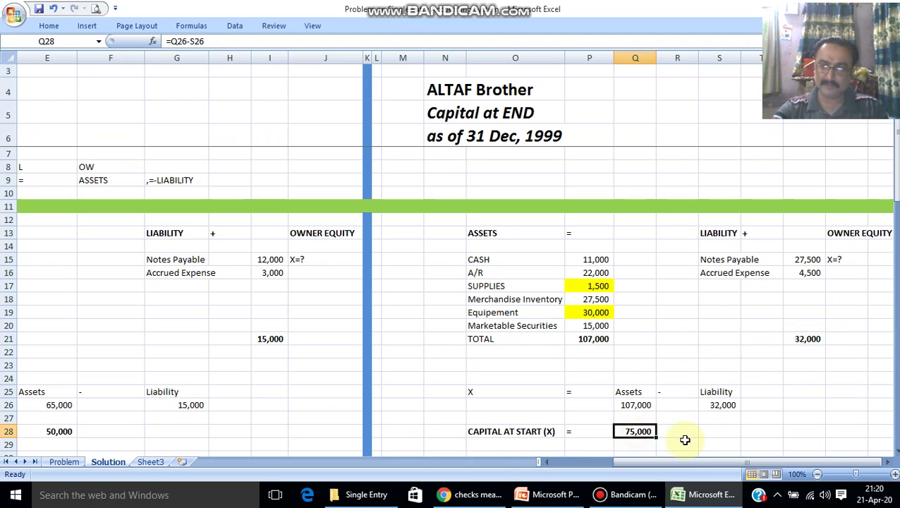
pyautogui.doubleClick(636, 432)
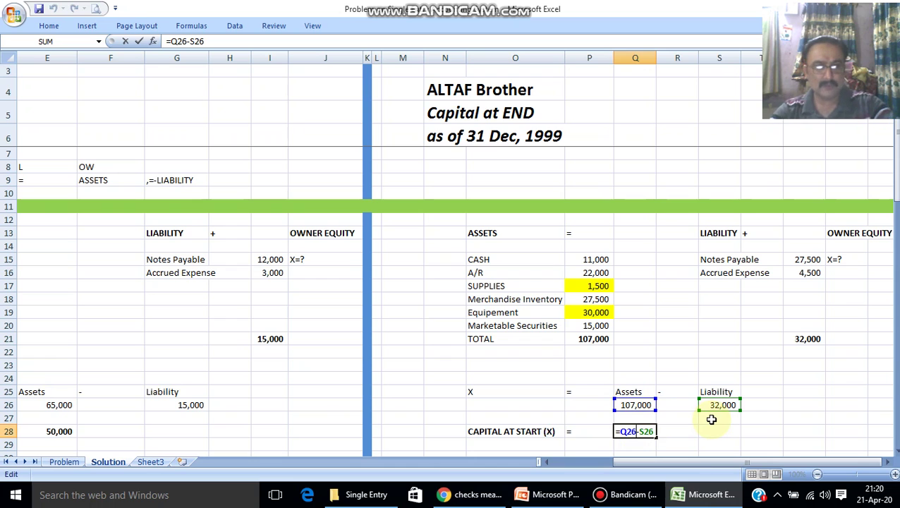
pyautogui.press('Escape')
# Change the label in O28 of the 31 Dec, 1999 section to "CAPITAL AT END (X)"
pyautogui.click(200, 428)
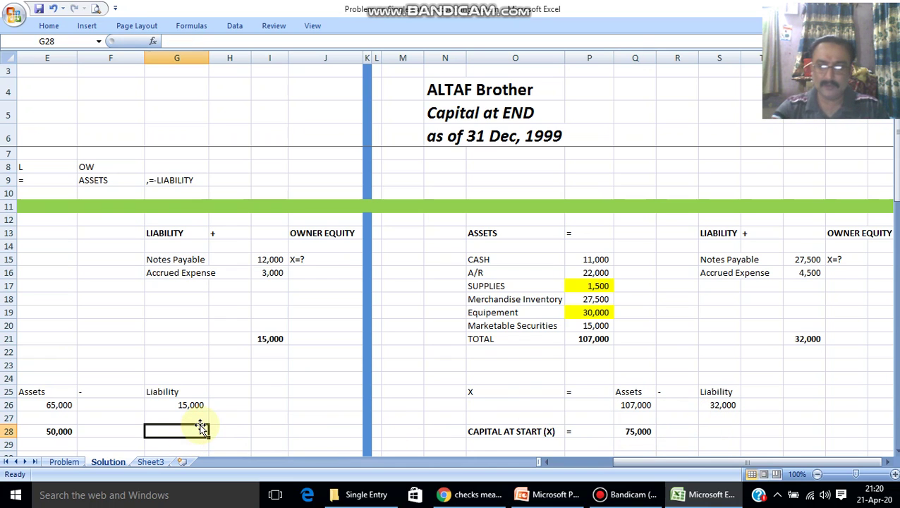
pyautogui.press('Left')
pyautogui.press('Left')
pyautogui.press('Left')
pyautogui.press('Left')
pyautogui.press('Right')
pyautogui.write('=')
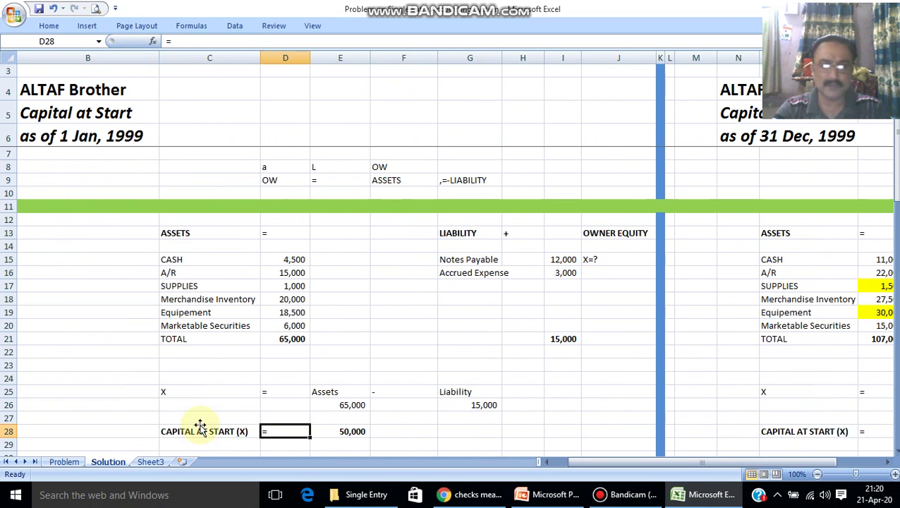
pyautogui.press('Escape')
pyautogui.press('Right')
pyautogui.press('Right')
pyautogui.press('Right')
pyautogui.press('Right')
pyautogui.press('Right')
pyautogui.press('Right')
pyautogui.press('Right')
pyautogui.press('Right')
pyautogui.press('Right')
pyautogui.press('Right')
pyautogui.press('Right')
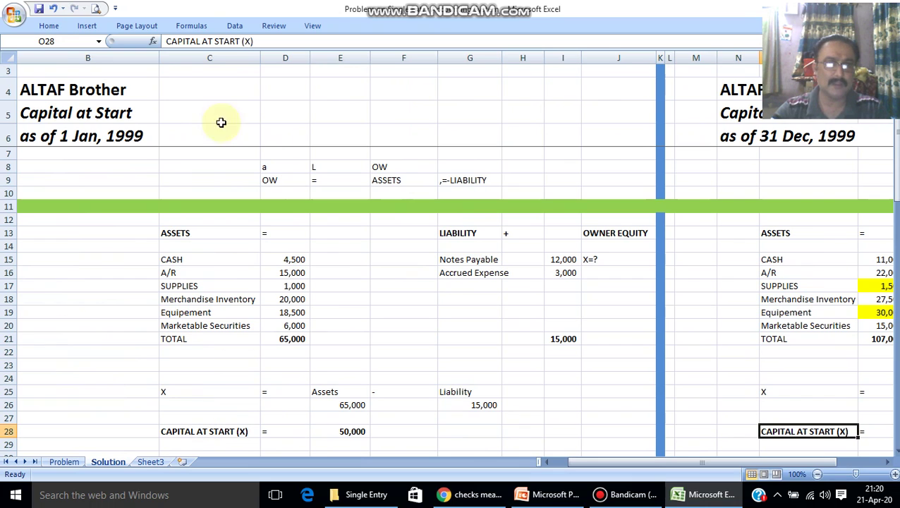
pyautogui.moveTo(241, 41); pyautogui.dragTo(215, 41)
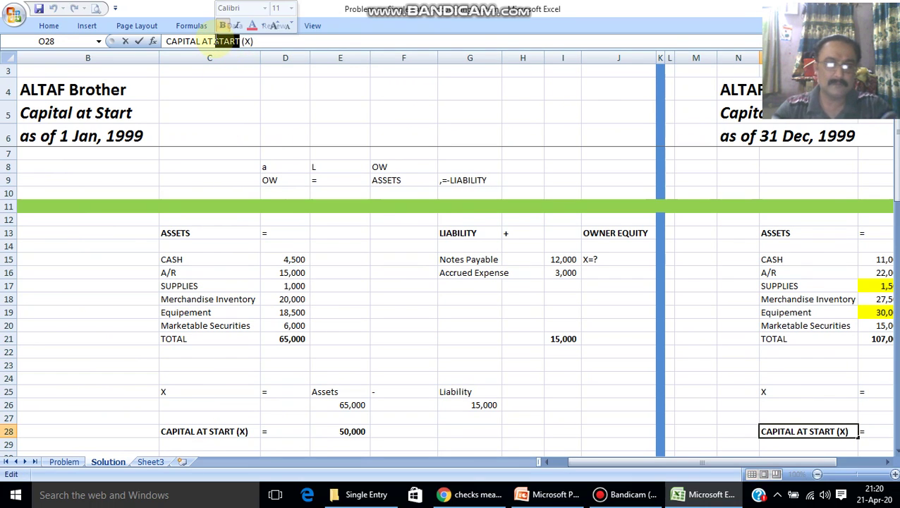
pyautogui.write('END')
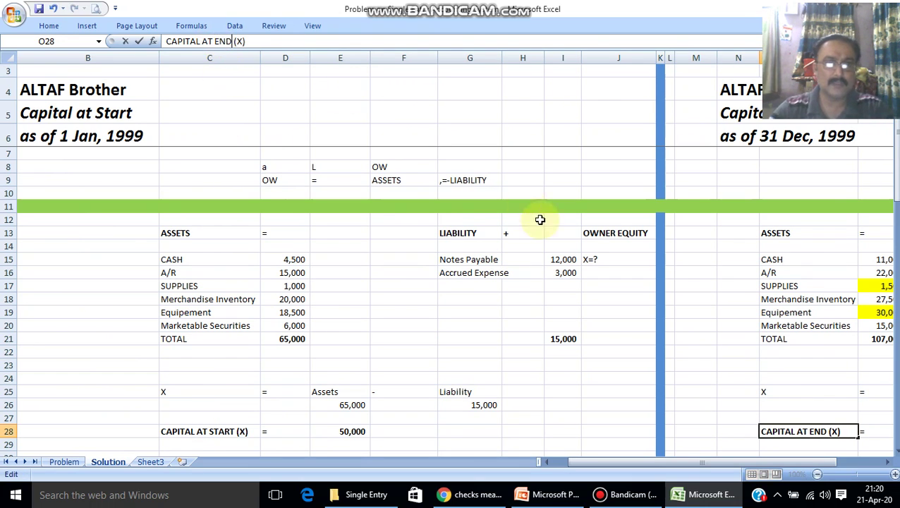
pyautogui.click(789, 379)
# Read the Required section on the Problem sheet, including the equations for unadjusted profit or loss
pyautogui.scroll(-4, 402, 393)
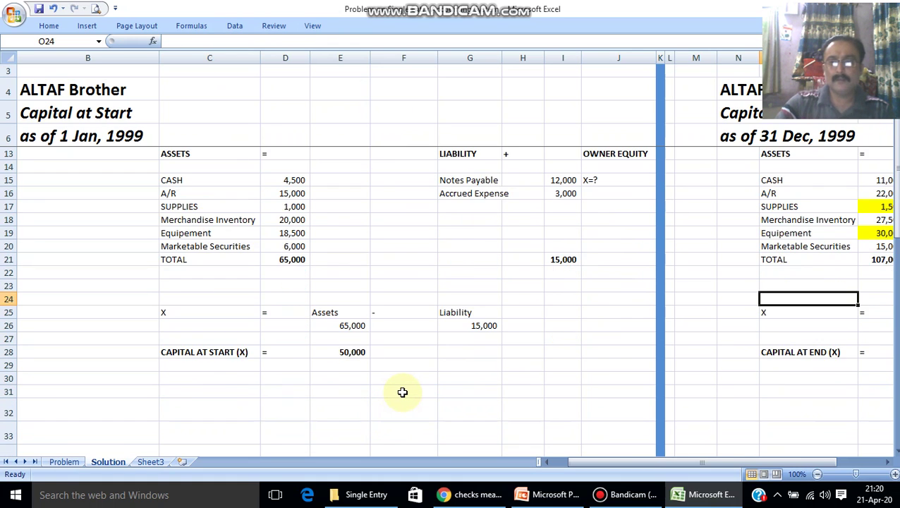
pyautogui.click(57, 465)
pyautogui.scroll(-7, 185, 330)
pyautogui.scroll(-3, 186, 332)
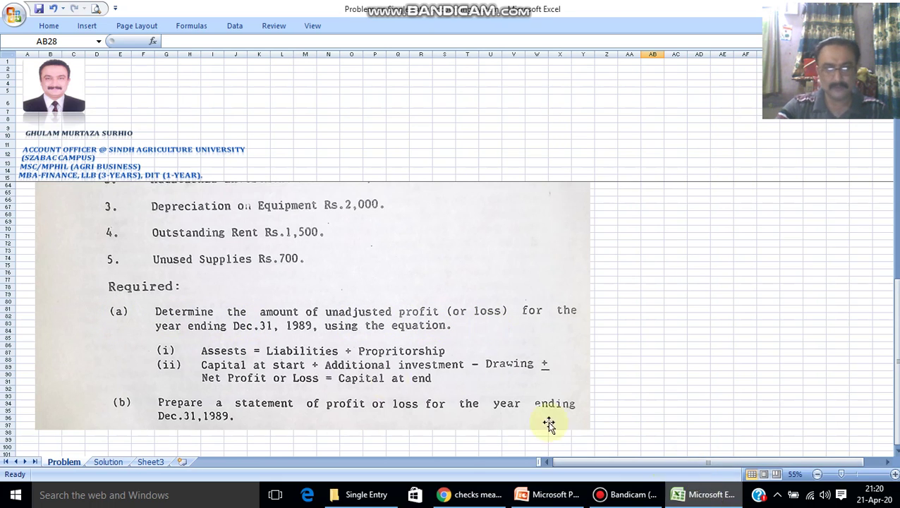
# Trace the capital at start reference in C42 of the Solution sheet's Profit and Loss section back to its source cell
pyautogui.click(108, 462)
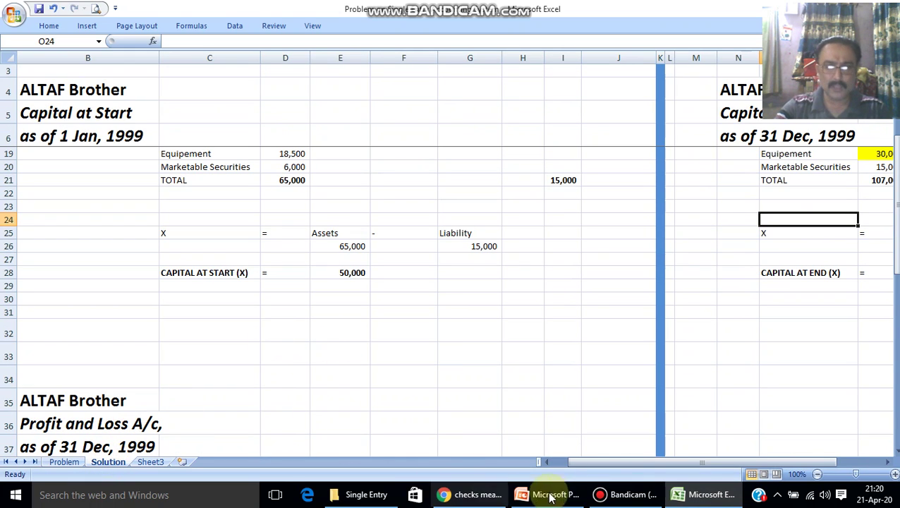
pyautogui.moveTo(596, 467); pyautogui.dragTo(539, 465)
pyautogui.scroll(-5, 201, 377)
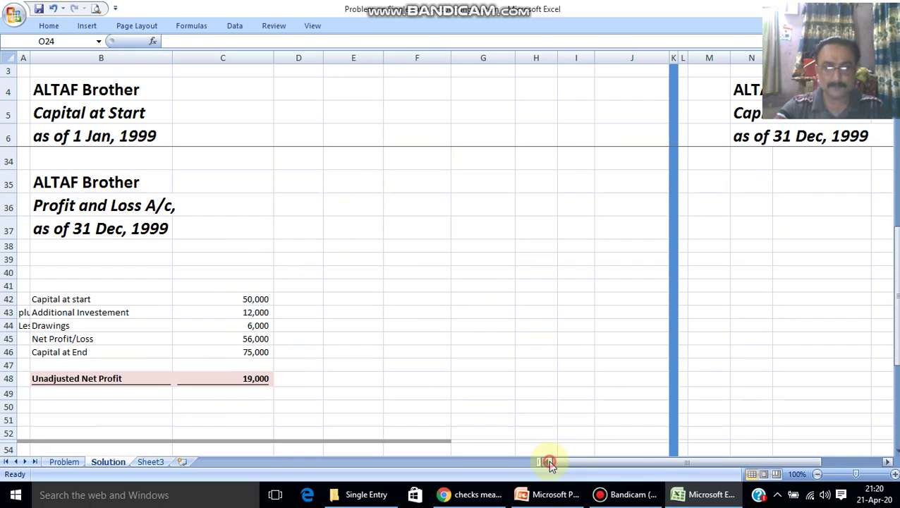
pyautogui.click(112, 299)
pyautogui.click(261, 299)
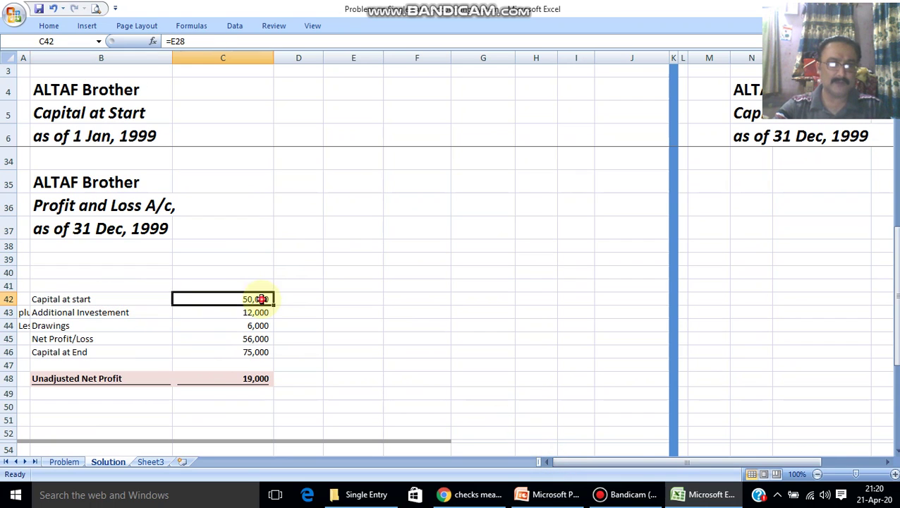
pyautogui.doubleClick(261, 299)
pyautogui.scroll(3, 306, 289)
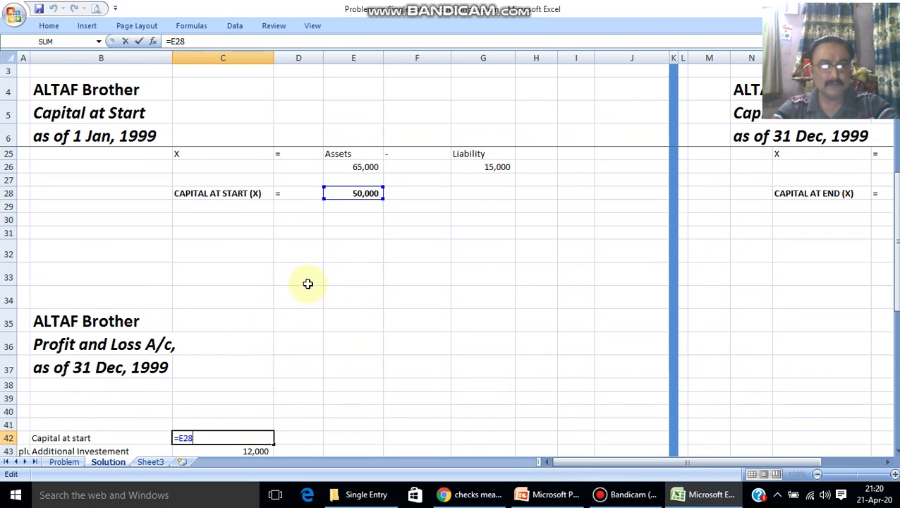
pyautogui.scroll(-1, 335, 292)
pyautogui.scroll(-1, 335, 293)
pyautogui.press('Escape')
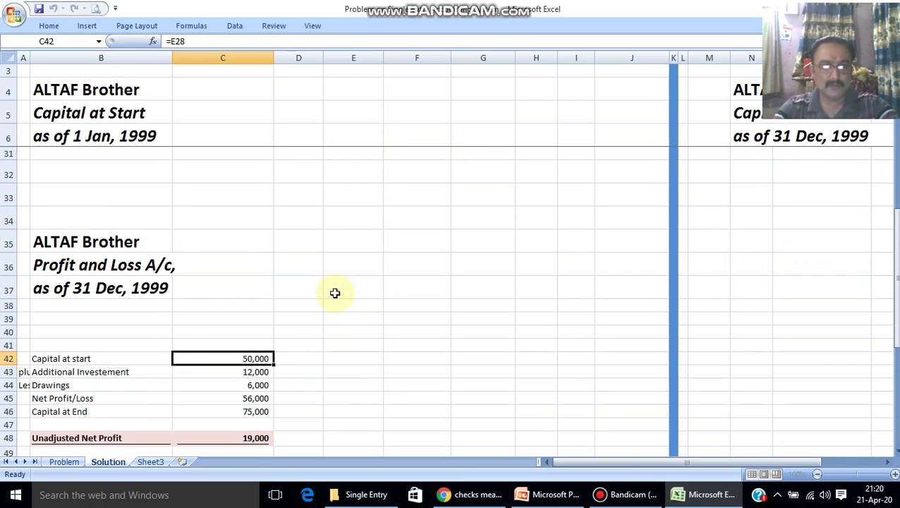
# Check the additional investment entry in C43 against the other information on the Problem sheet
pyautogui.click(62, 381)
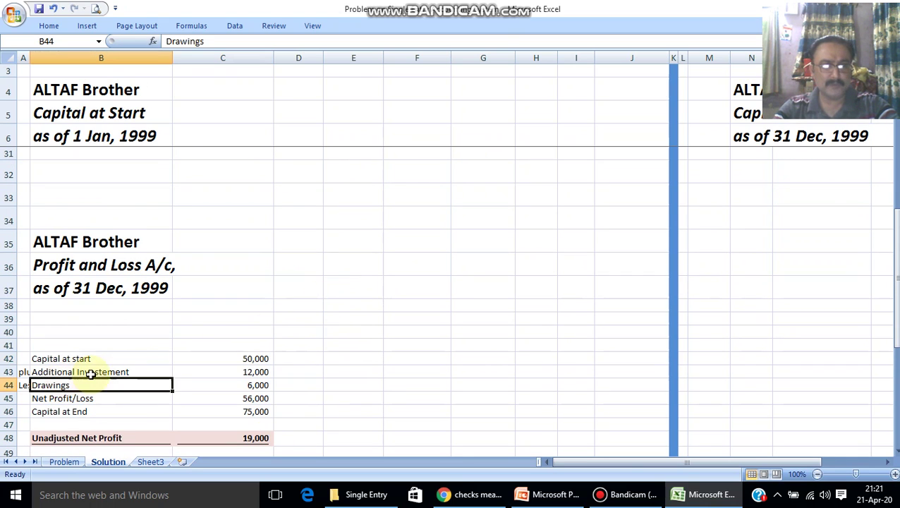
pyautogui.click(256, 371)
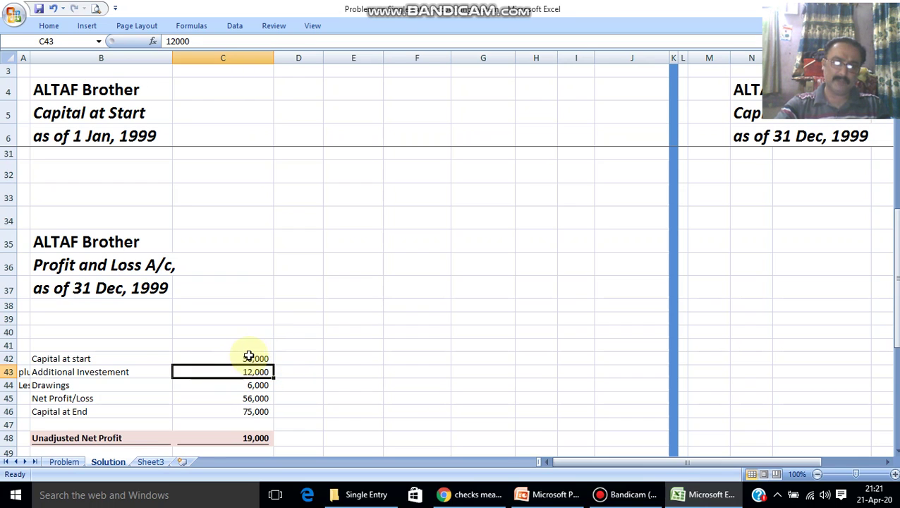
pyautogui.click(249, 356)
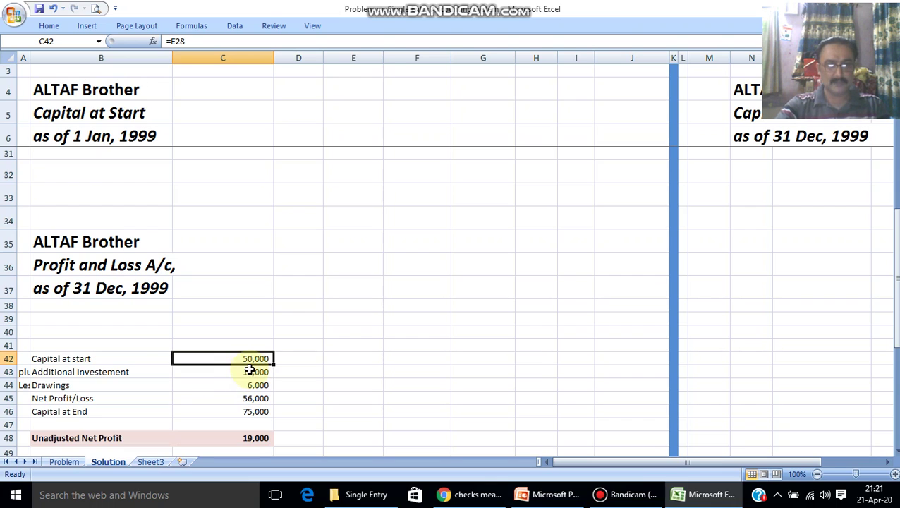
pyautogui.click(249, 370)
pyautogui.click(65, 461)
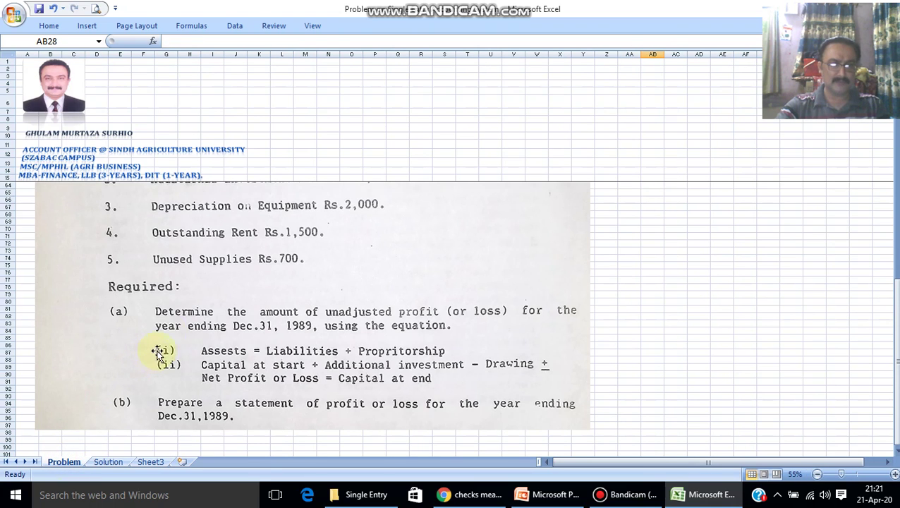
pyautogui.scroll(3, 188, 216)
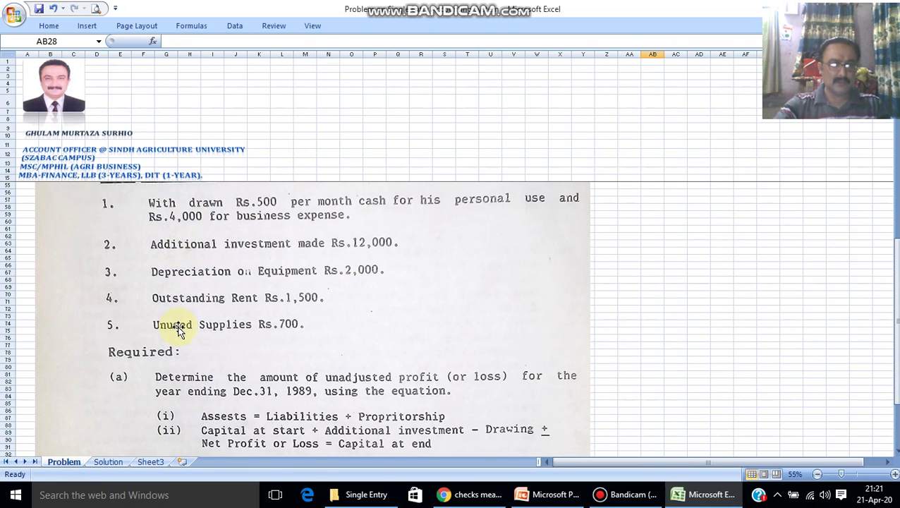
pyautogui.scroll(1, 178, 331)
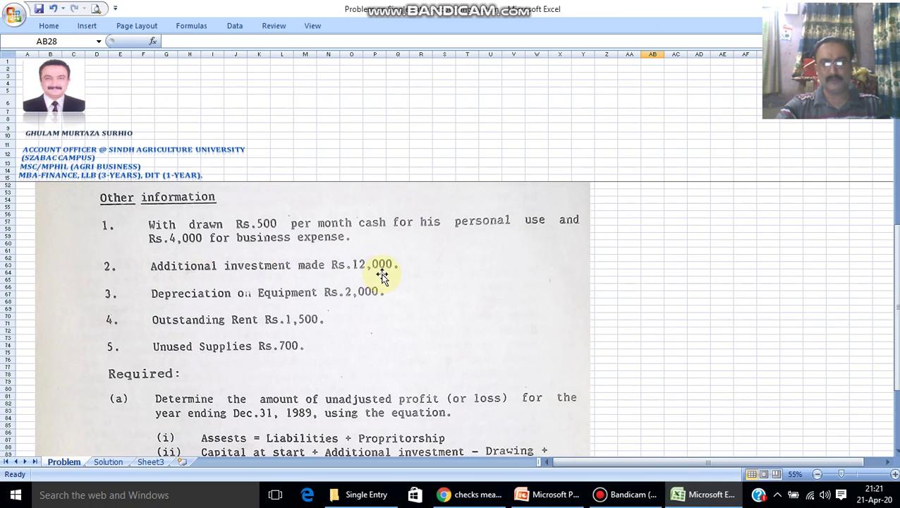
pyautogui.click(107, 462)
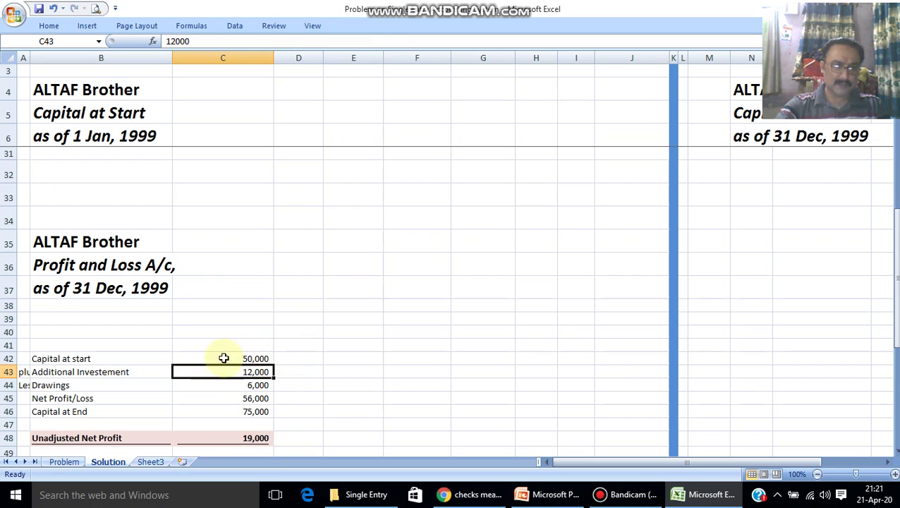
# Check the drawings entry in C44 of the Solution sheet against the other information on the Problem sheet
pyautogui.click(64, 463)
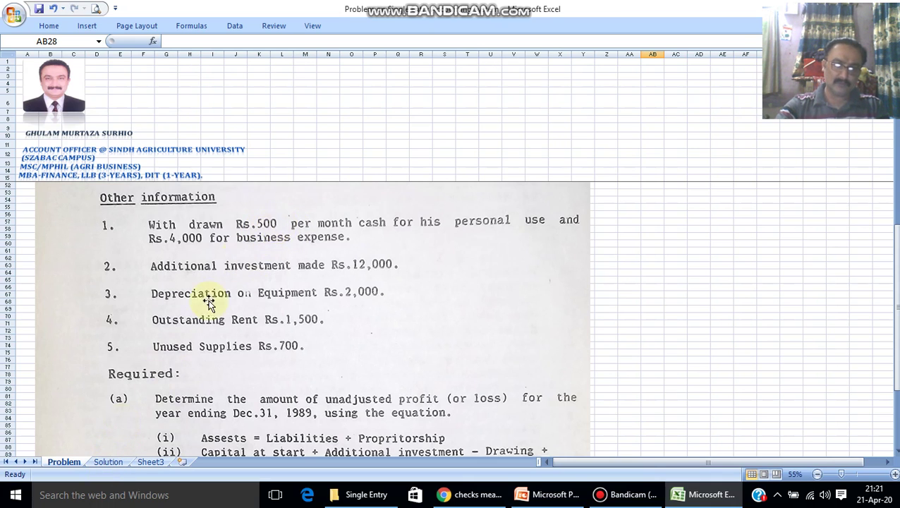
pyautogui.click(105, 462)
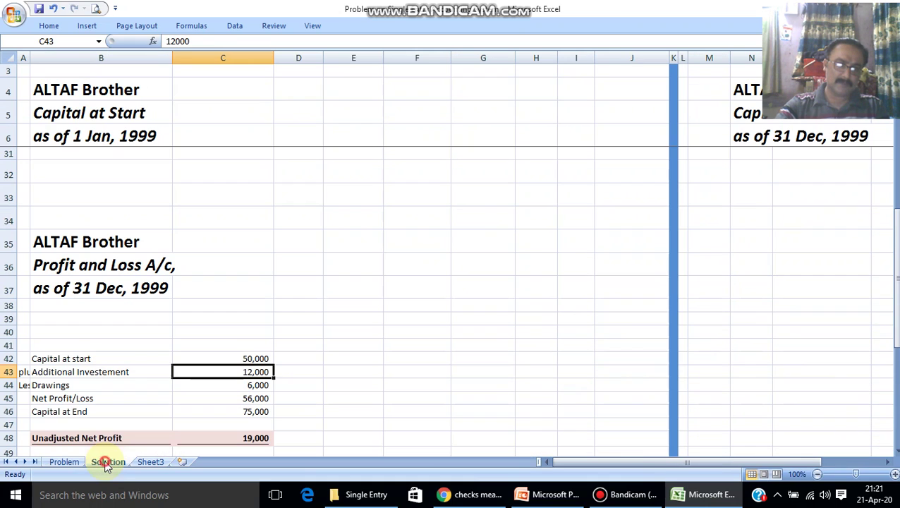
pyautogui.click(70, 384)
pyautogui.click(233, 381)
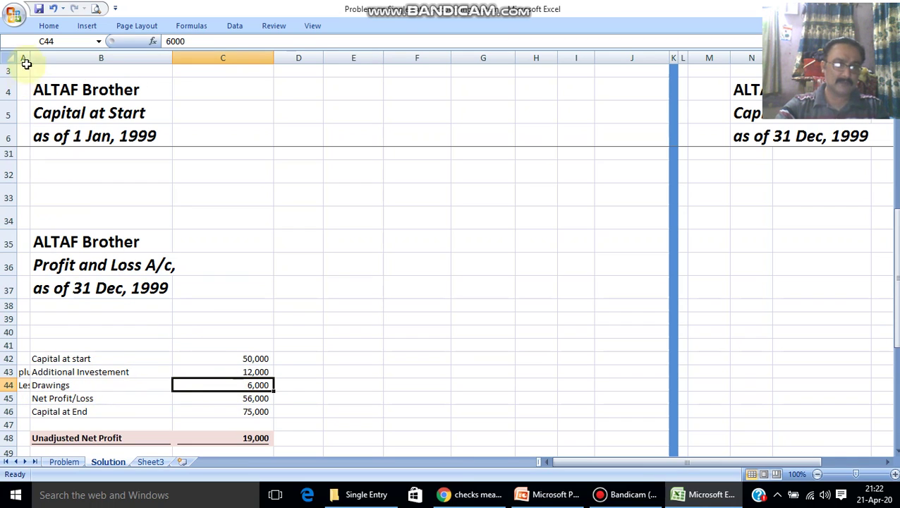
# Widen column A so the "plus" and "Less" labels beside Additional Investement and Drawings are fully readable, and review those rows
pyautogui.moveTo(28, 59); pyautogui.dragTo(35, 59)
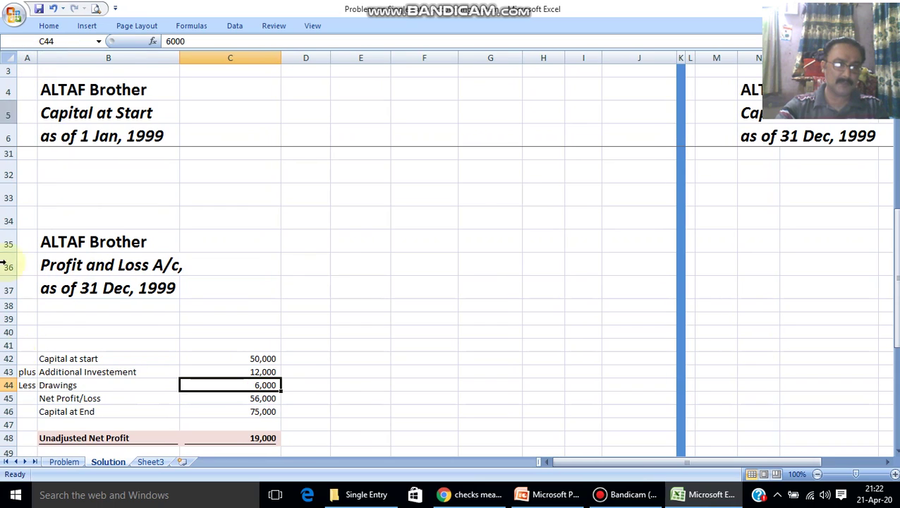
pyautogui.click(27, 387)
pyautogui.click(27, 373)
pyautogui.click(67, 372)
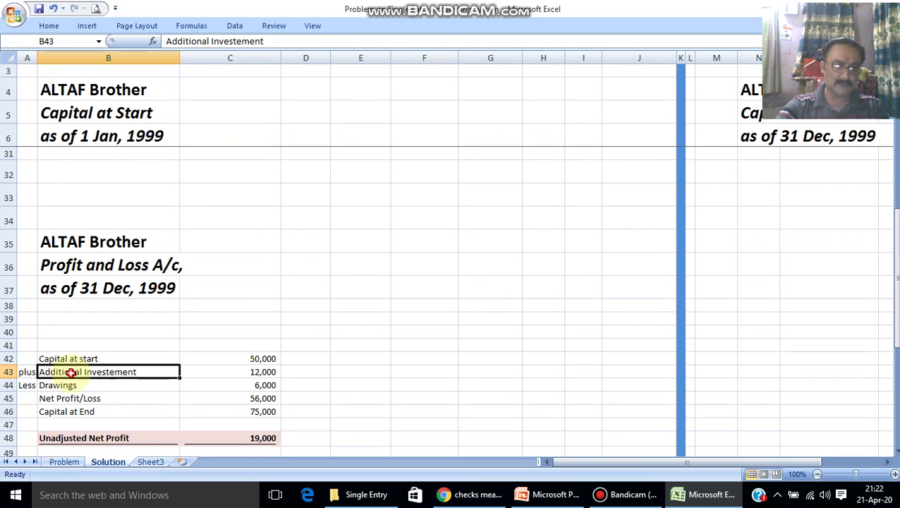
pyautogui.click(27, 373)
pyautogui.click(27, 385)
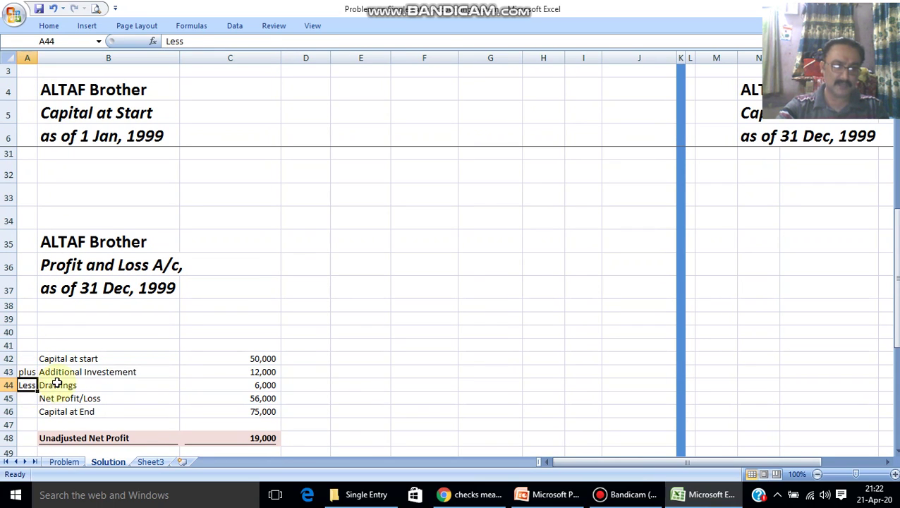
pyautogui.click(60, 385)
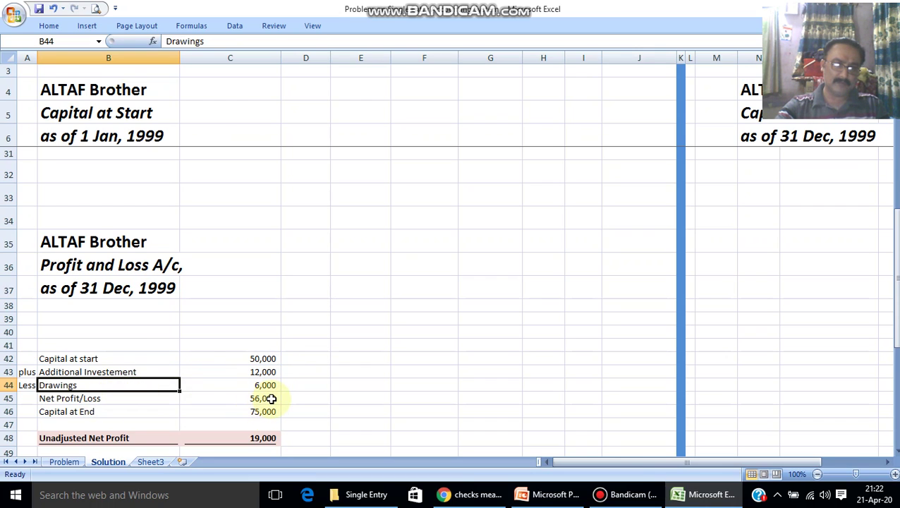
# Examine the capital at end entry in C46 and the cells referenced by the unadjusted net profit formula in C48
pyautogui.click(117, 413)
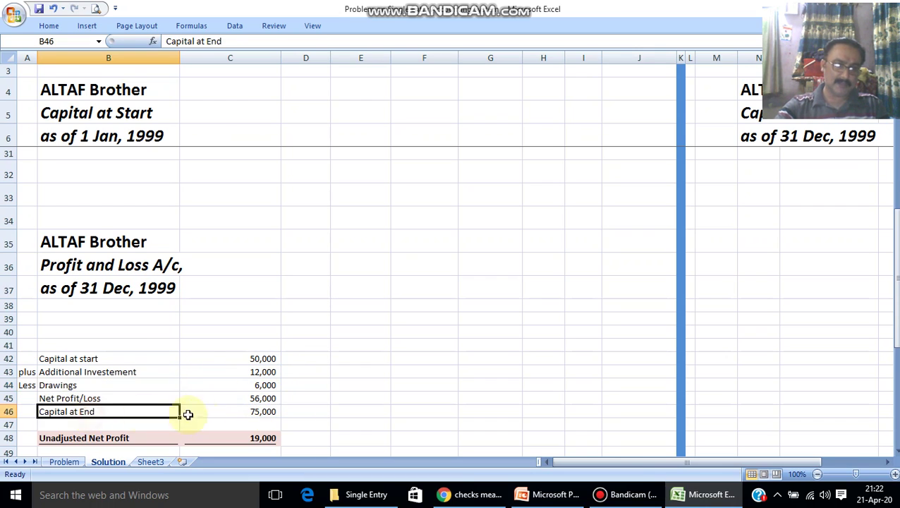
pyautogui.click(256, 415)
pyautogui.doubleClick(257, 411)
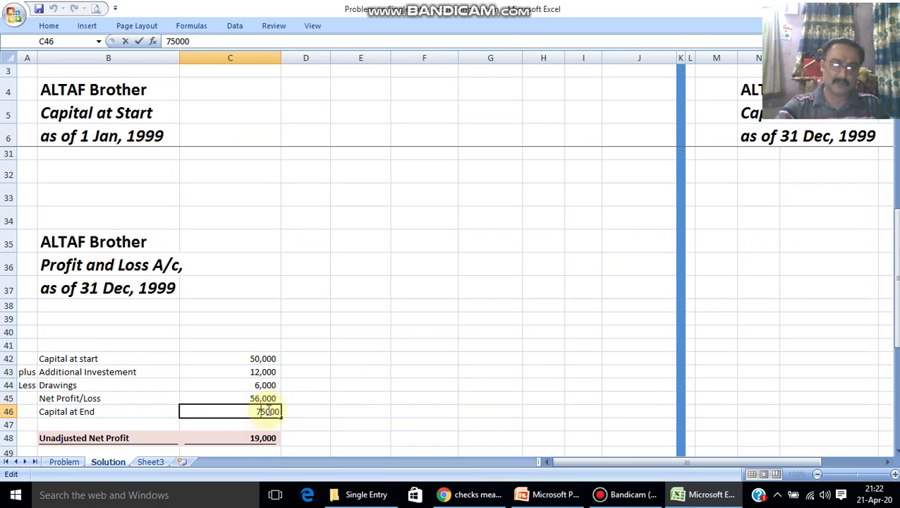
pyautogui.press('Escape')
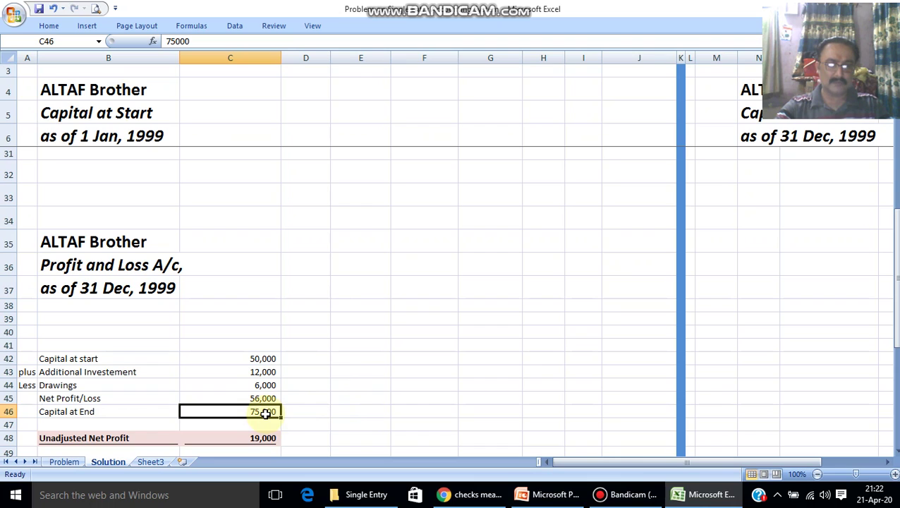
pyautogui.click(260, 438)
pyautogui.write('=C46-C45')
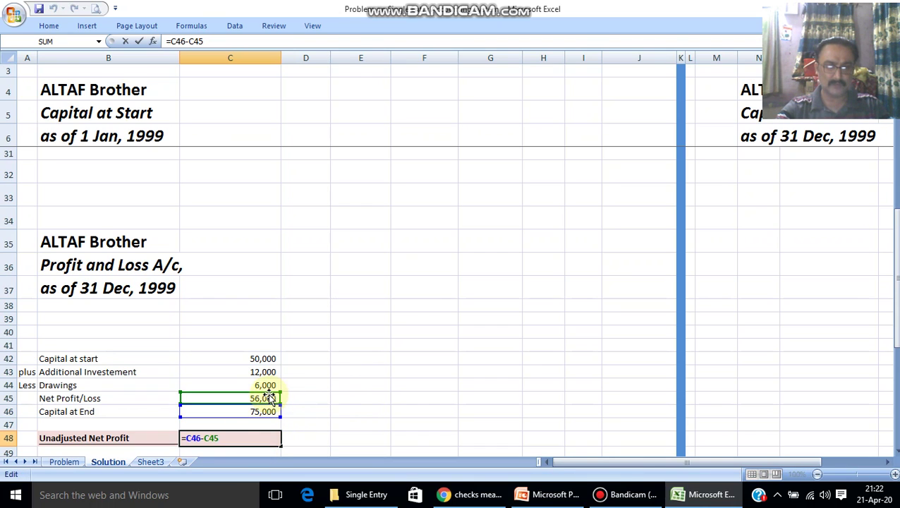
pyautogui.hotkey('ctrl', 'Return')
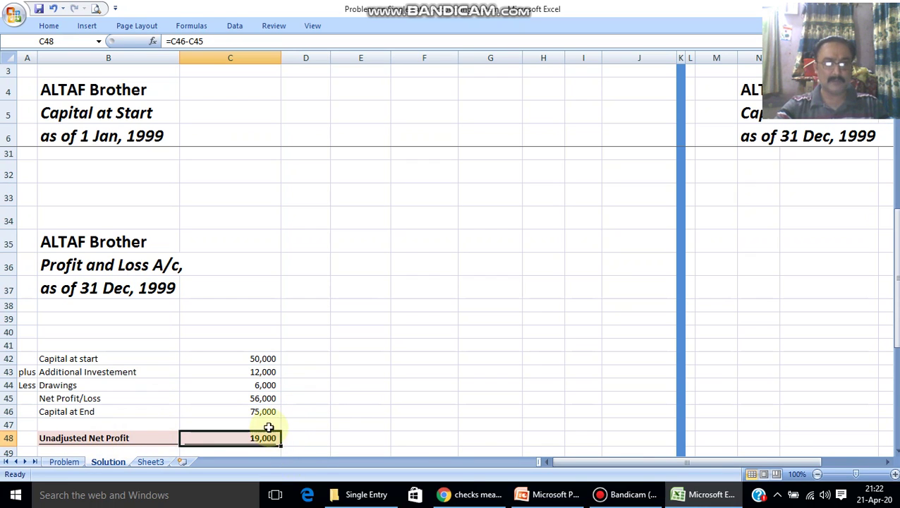
# Read requirement (b) on the Problem sheet about the statement of profit or loss, and return to the Solution sheet
pyautogui.scroll(-3, 318, 400)
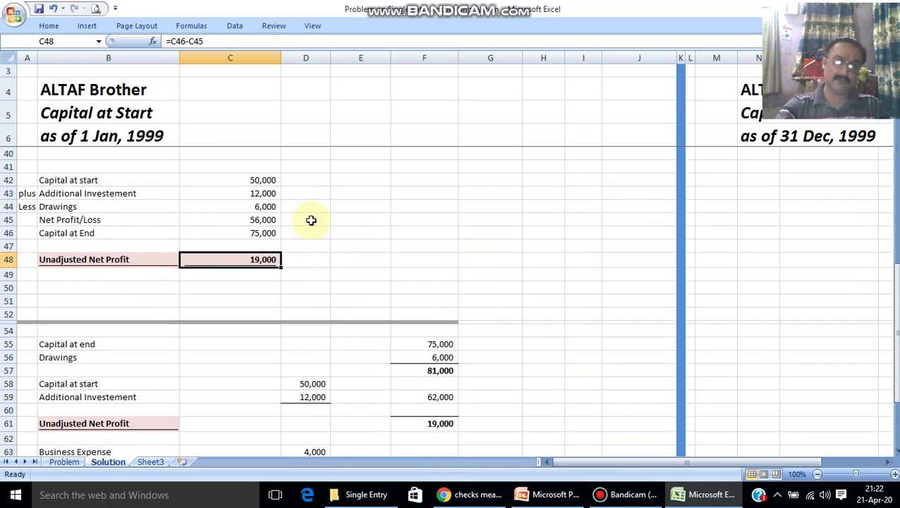
pyautogui.click(63, 461)
pyautogui.scroll(-4, 343, 314)
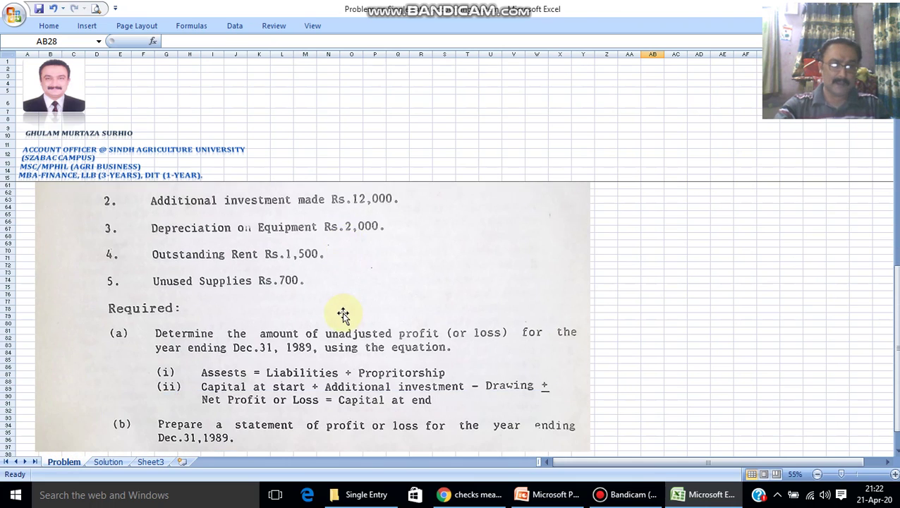
pyautogui.scroll(-3, 343, 314)
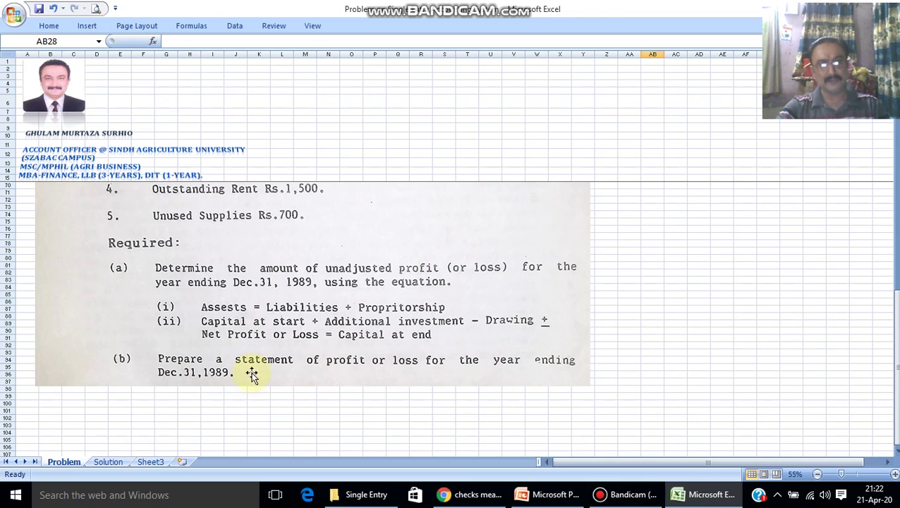
pyautogui.click(109, 461)
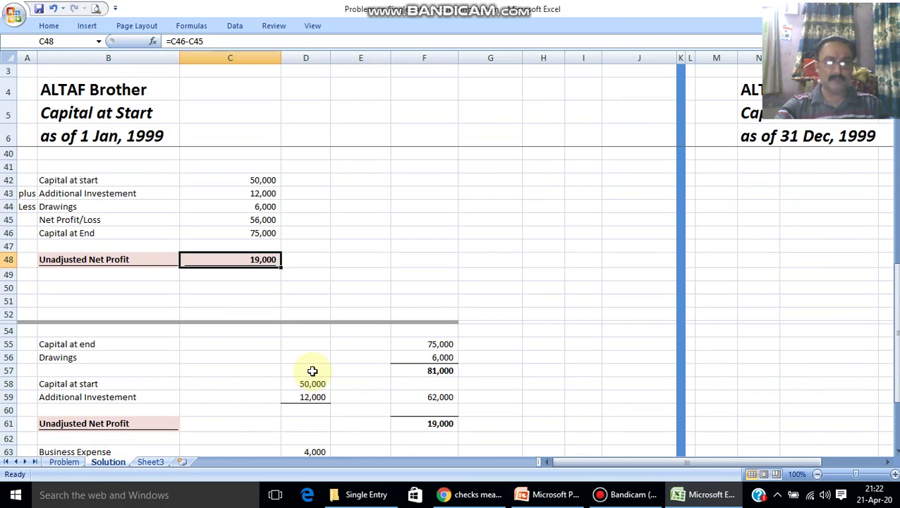
# Review the capital at end, drawings, capital at start and additional investment lines in rows 55 to 59 of the profit or loss statement
pyautogui.scroll(-2, 241, 357)
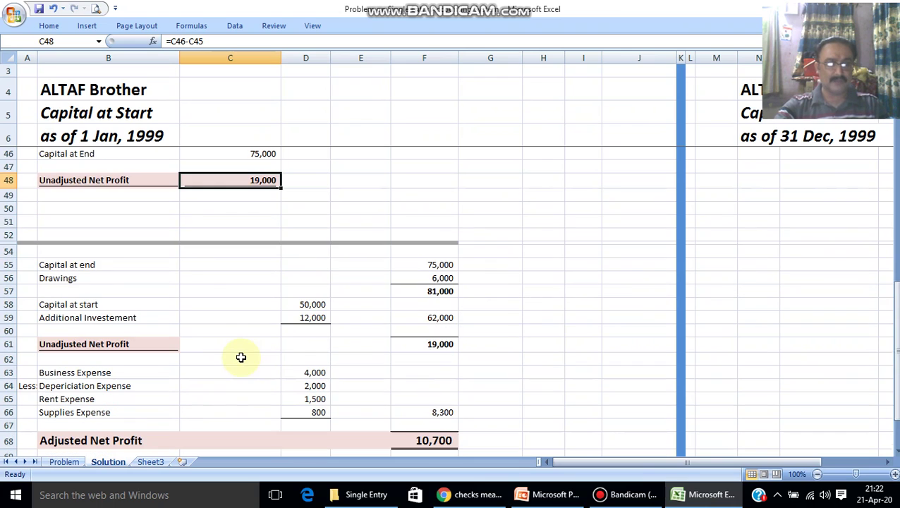
pyautogui.click(79, 265)
pyautogui.click(423, 264)
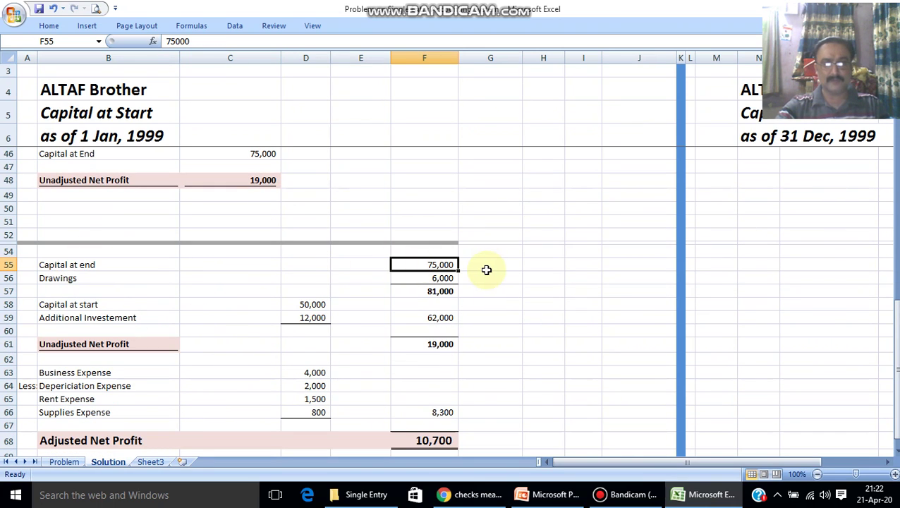
pyautogui.click(413, 278)
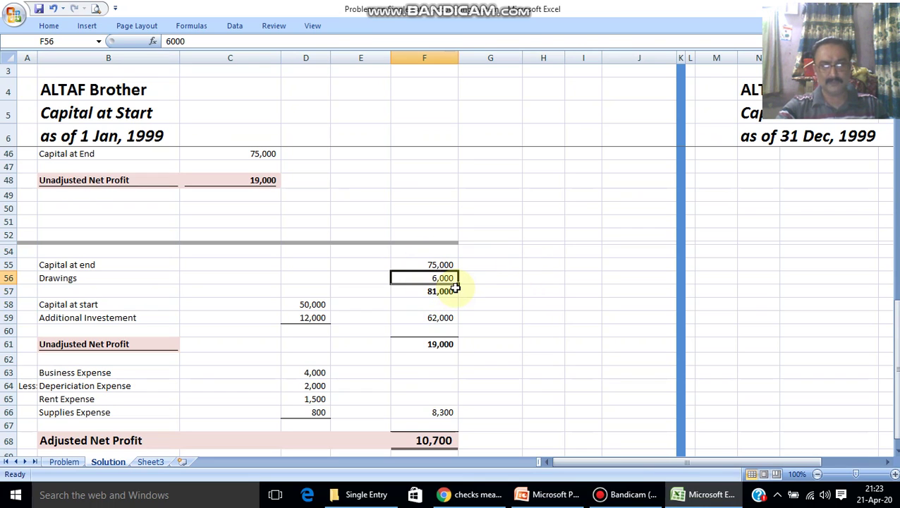
pyautogui.click(122, 307)
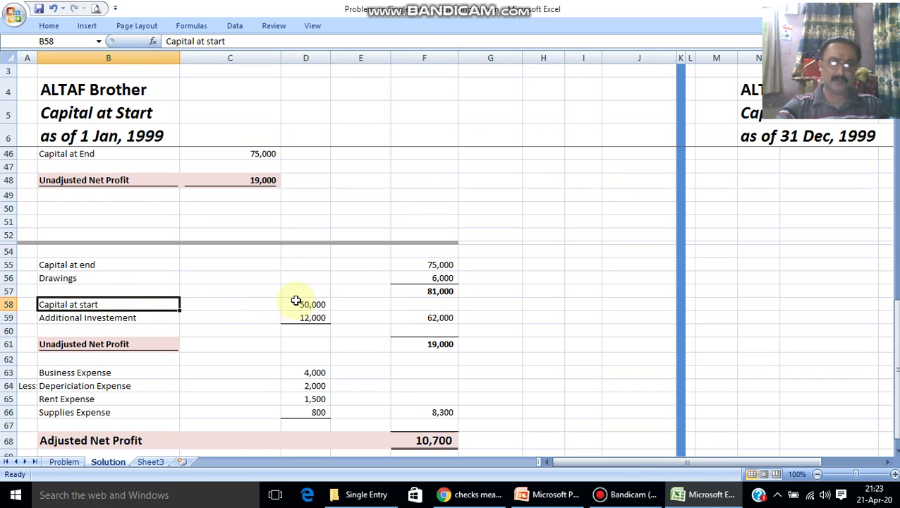
pyautogui.click(123, 318)
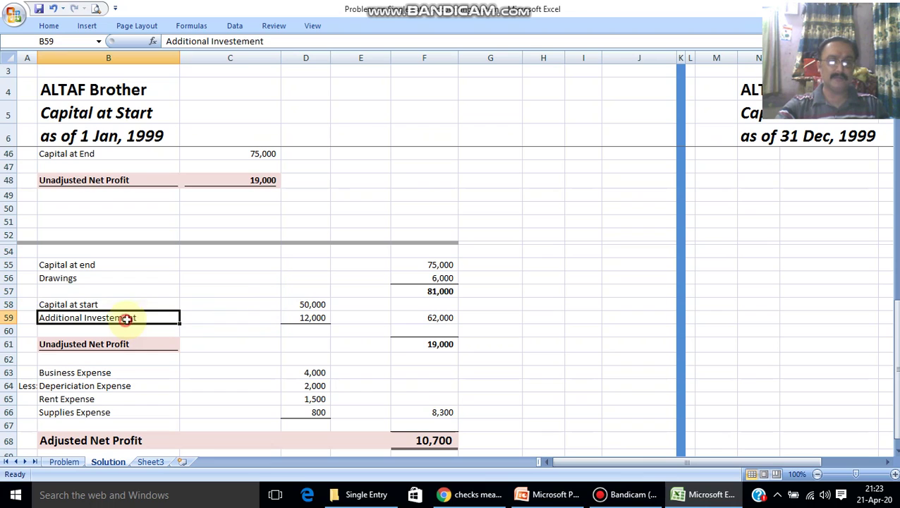
# Replace the fixed total in F59 with the formula =D58+D59, adding capital at start and additional investment
pyautogui.doubleClick(422, 317)
pyautogui.click(318, 342)
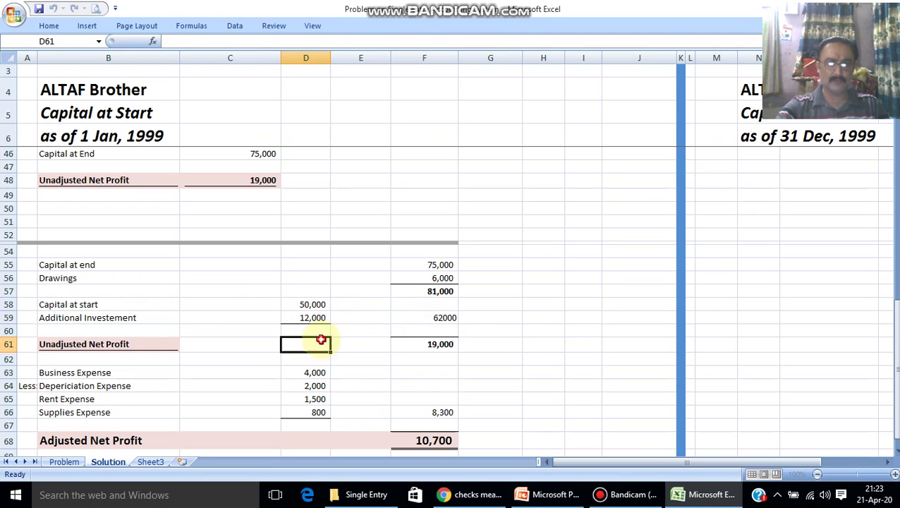
pyautogui.click(420, 317)
pyautogui.write('=')
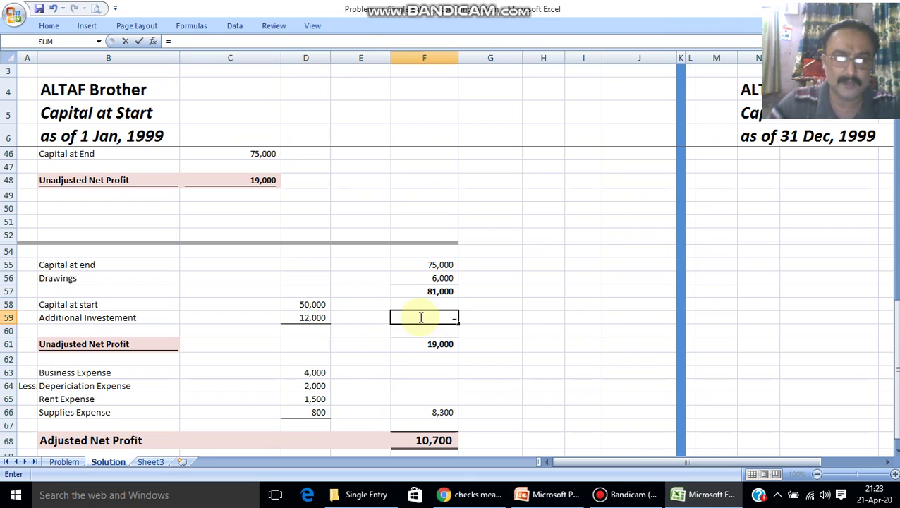
pyautogui.click(311, 306)
pyautogui.write('+')
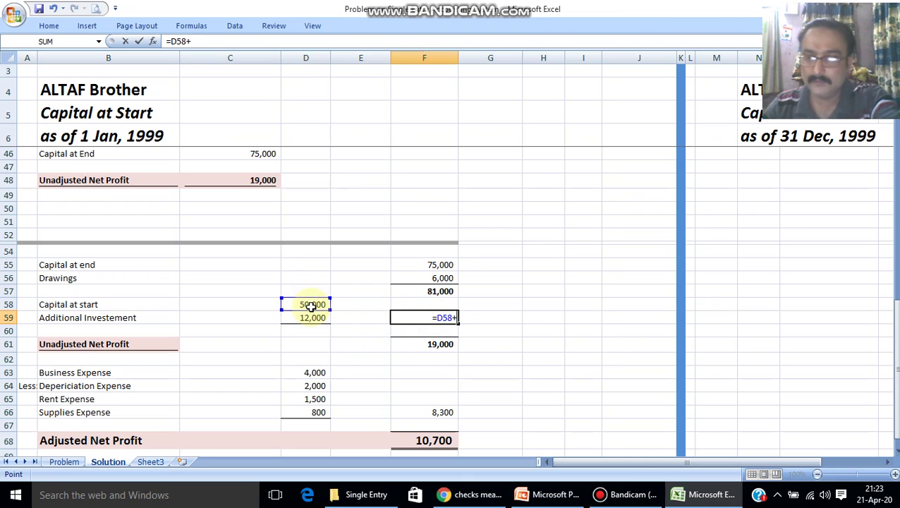
pyautogui.click(315, 317)
pyautogui.press('Return')
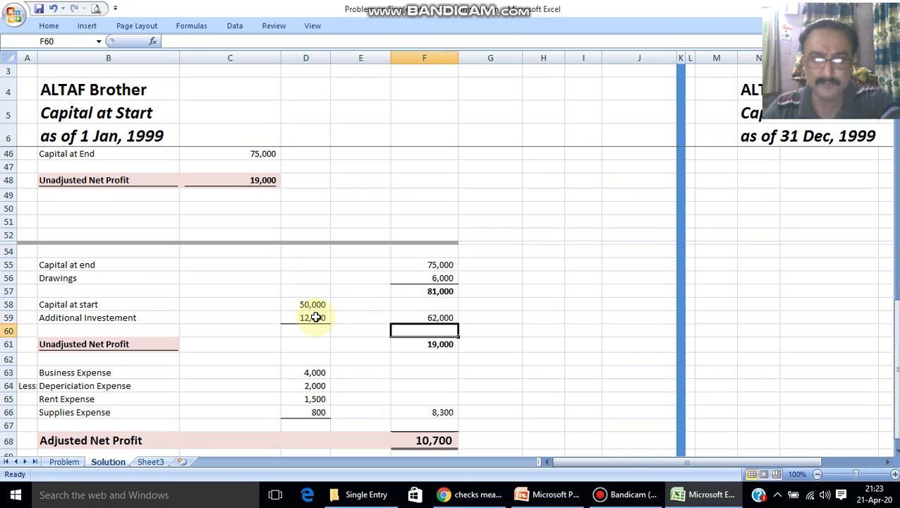
# Examine the total formula in F59 and the cells referenced by the unadjusted net profit formula in F61
pyautogui.click(452, 318)
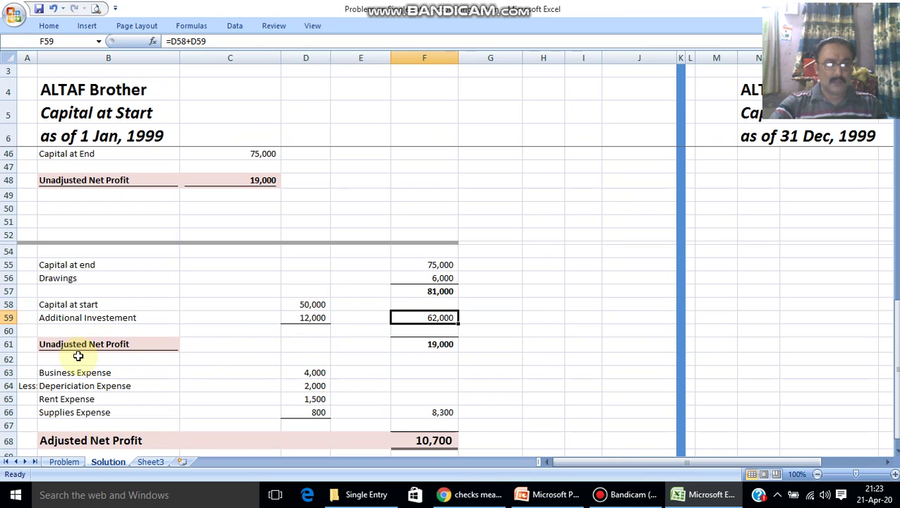
pyautogui.doubleClick(444, 346)
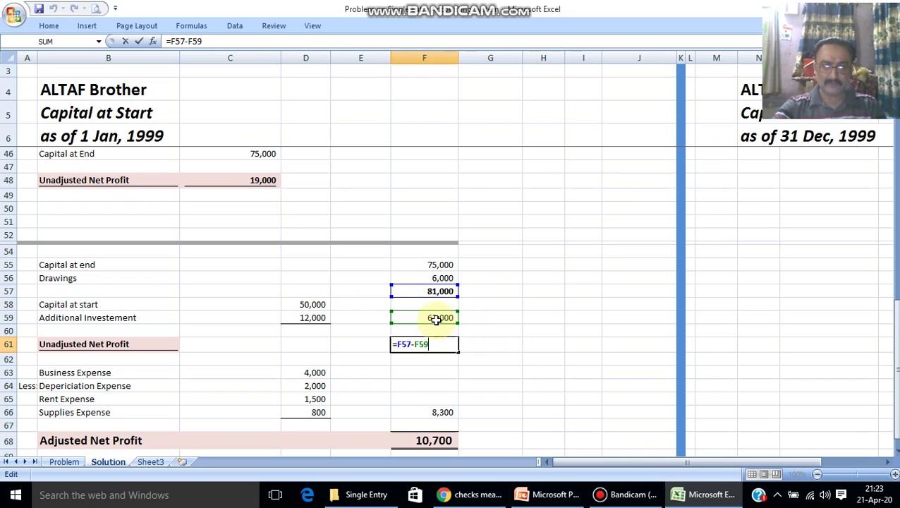
pyautogui.press('Escape')
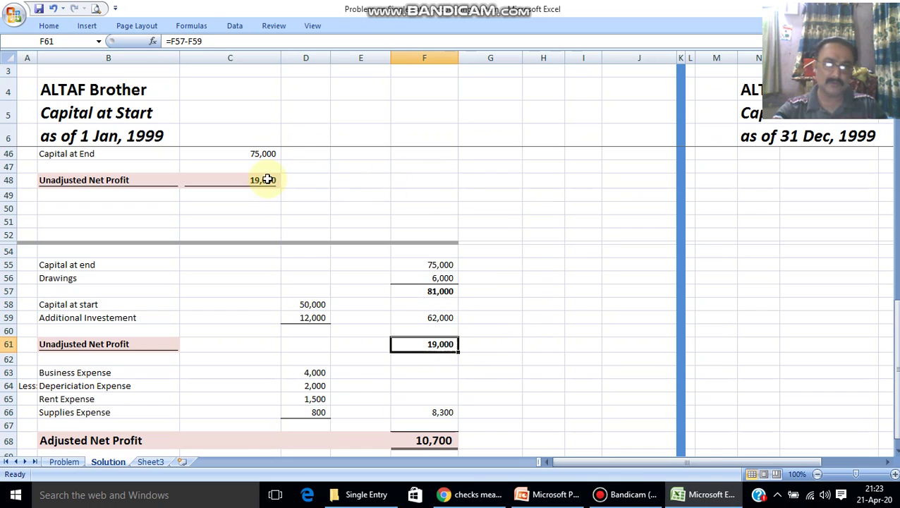
# Compare the supplies and rent expense entries in D66 and D65 with the balances and other information on the Problem sheet
pyautogui.scroll(-2, 236, 345)
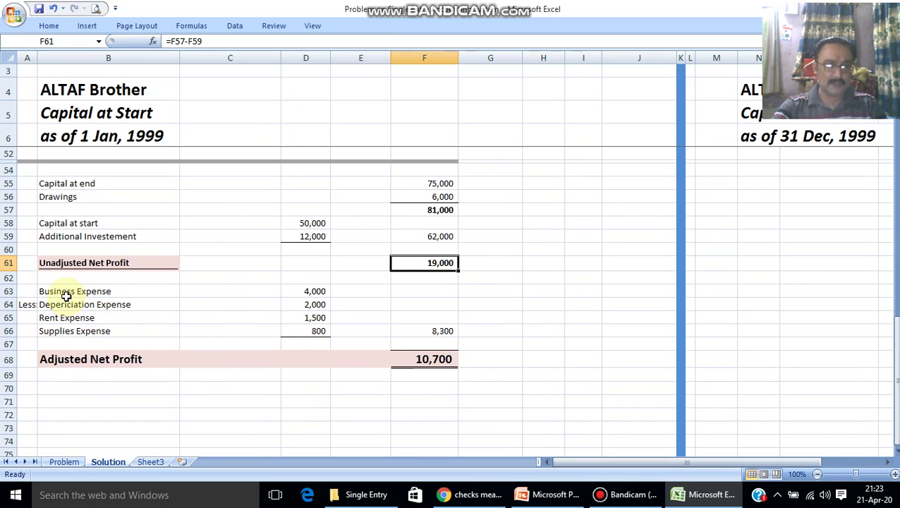
pyautogui.click(64, 461)
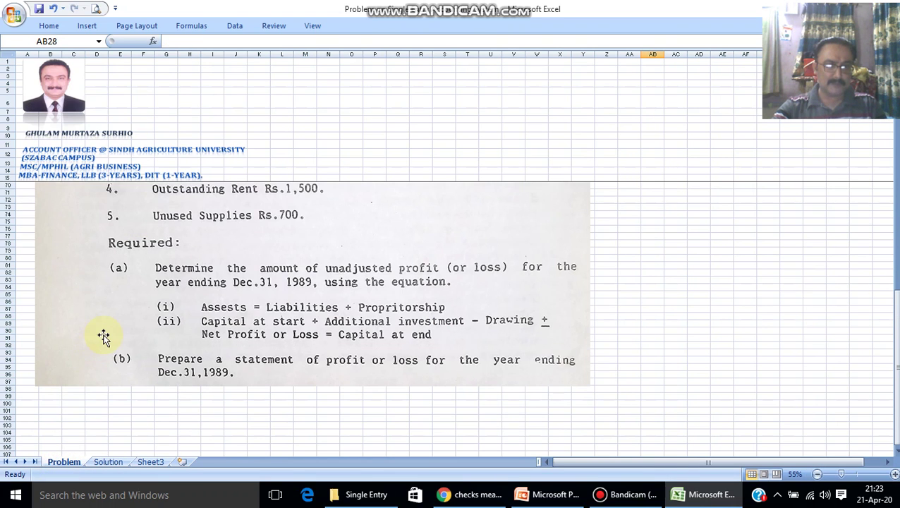
pyautogui.scroll(8, 103, 335)
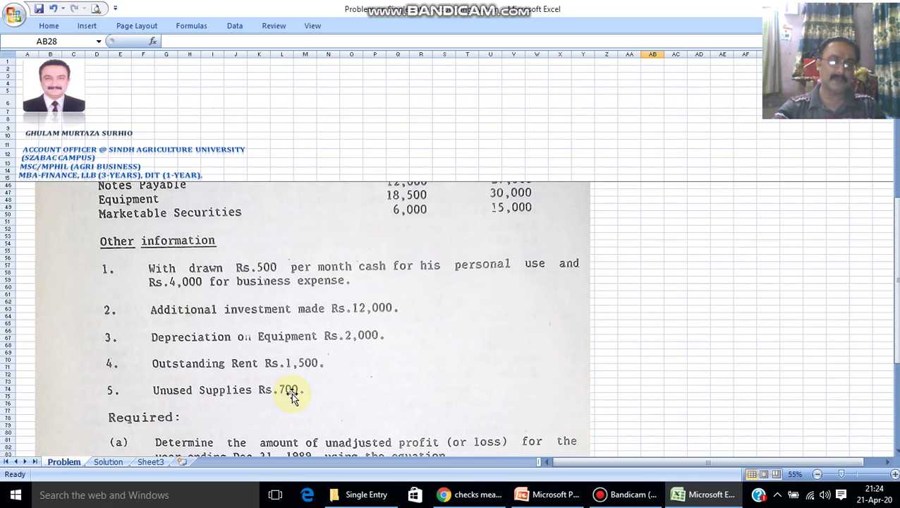
pyautogui.scroll(4, 335, 371)
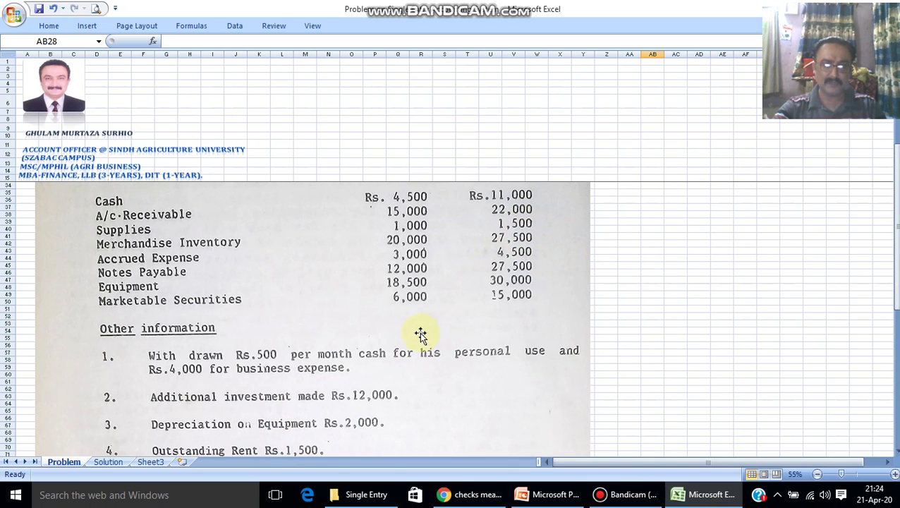
pyautogui.scroll(-2, 420, 334)
pyautogui.click(108, 462)
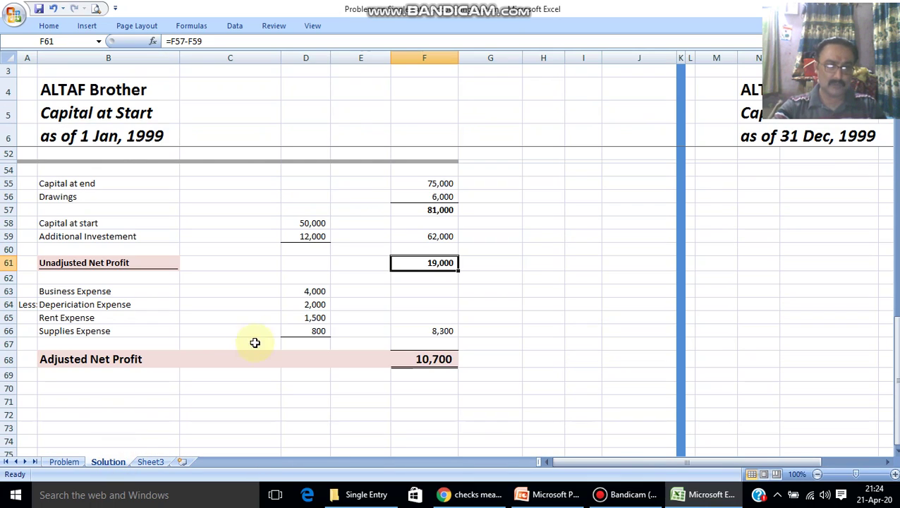
pyautogui.click(317, 331)
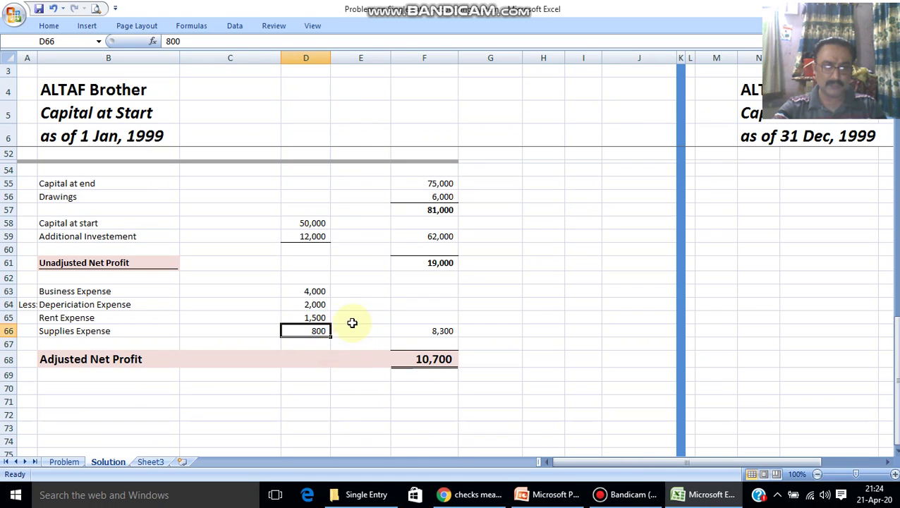
pyautogui.click(327, 316)
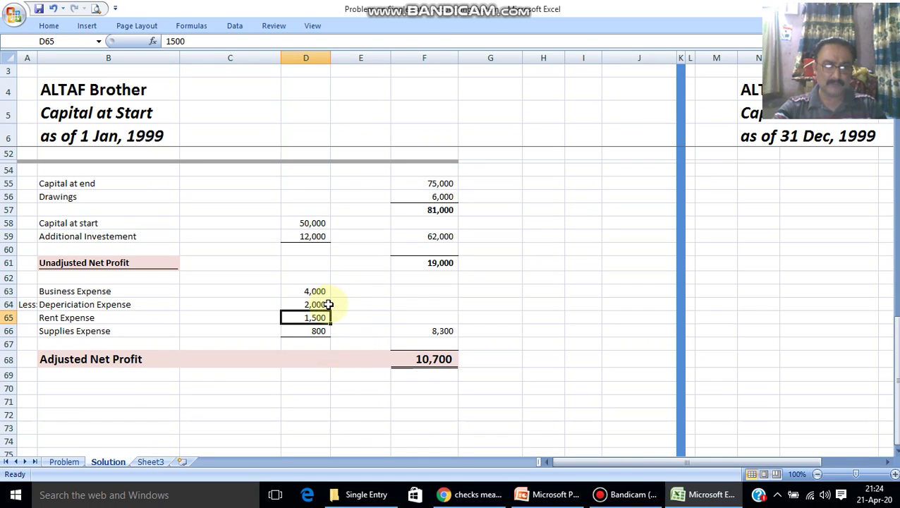
# Compare the depreciation expense in D64 and the business expense in D63 with the other information on the Problem sheet
pyautogui.click(64, 461)
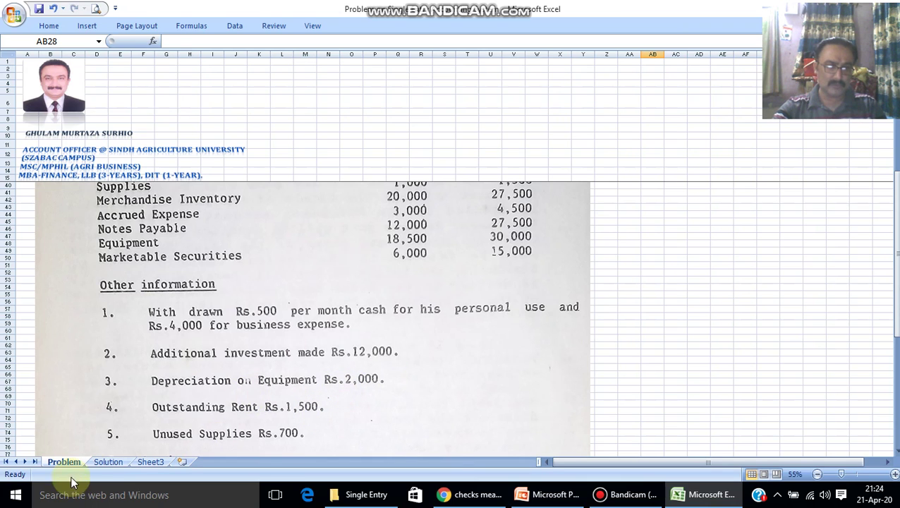
pyautogui.click(105, 461)
pyautogui.click(303, 304)
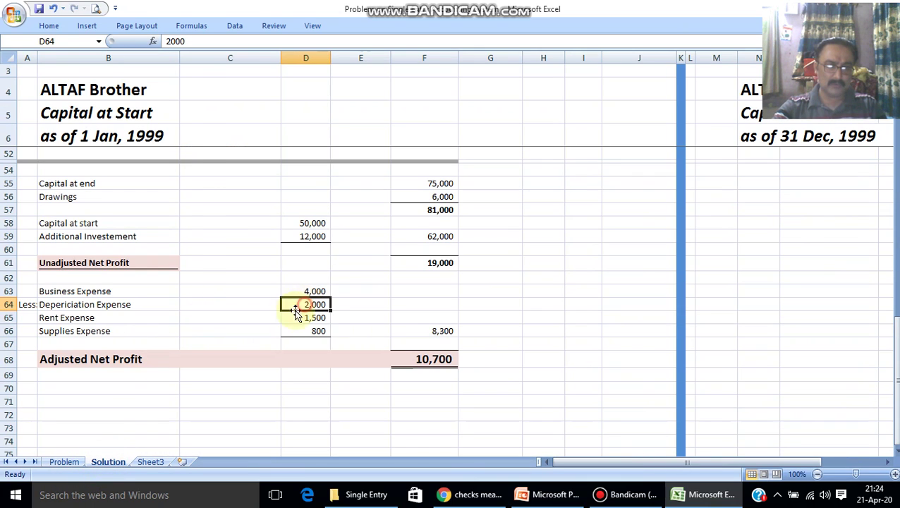
pyautogui.click(62, 461)
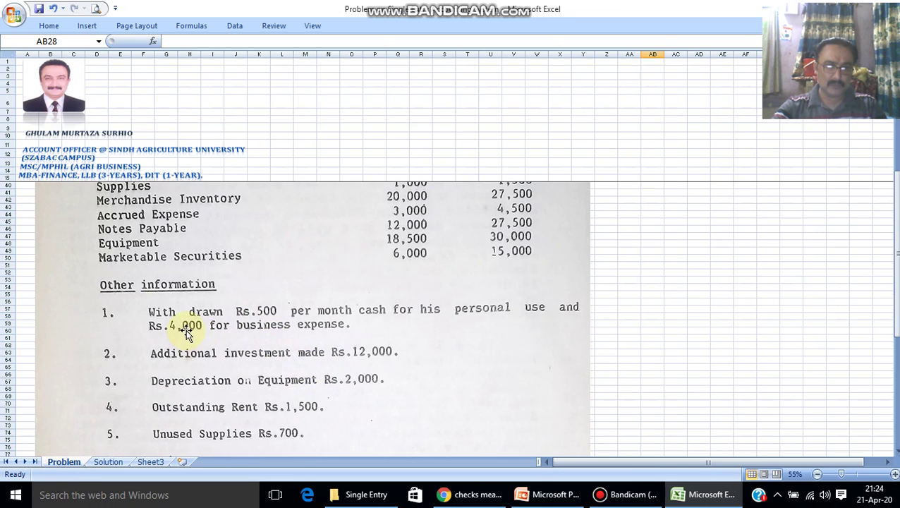
pyautogui.click(108, 461)
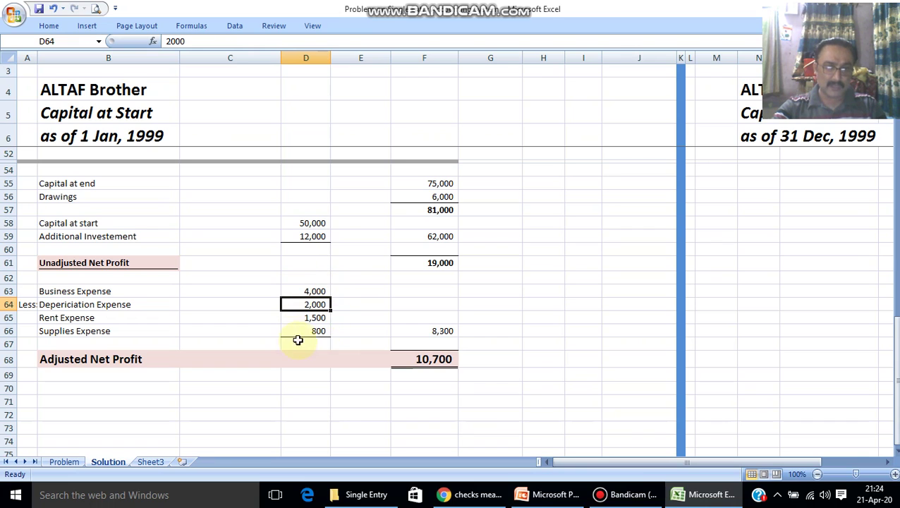
# Examine the expense total formula in F66, the unadjusted net profit in F61 and the adjusted net profit formula in F68
pyautogui.doubleClick(423, 331)
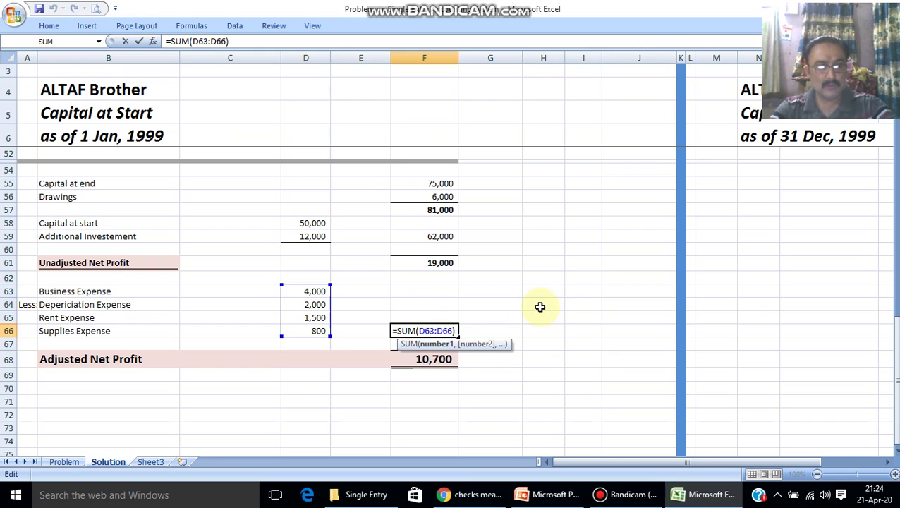
pyautogui.write('`')
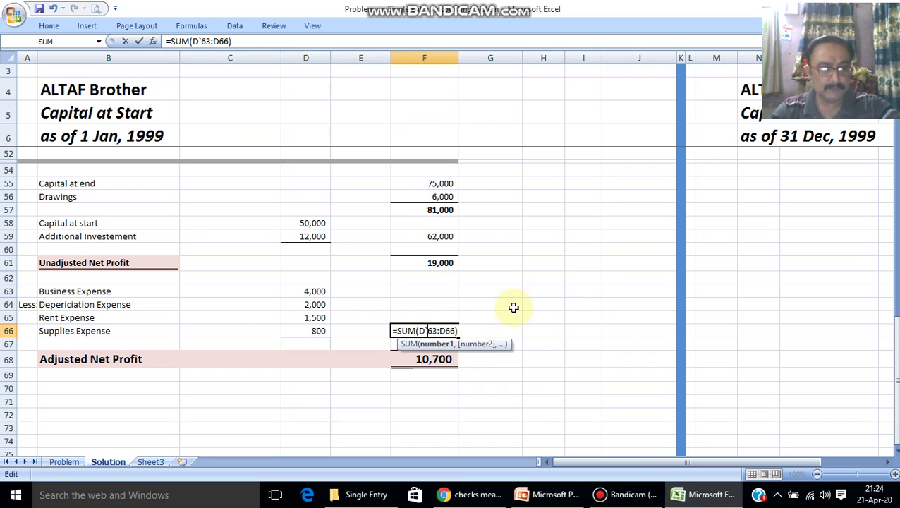
pyautogui.press('Escape')
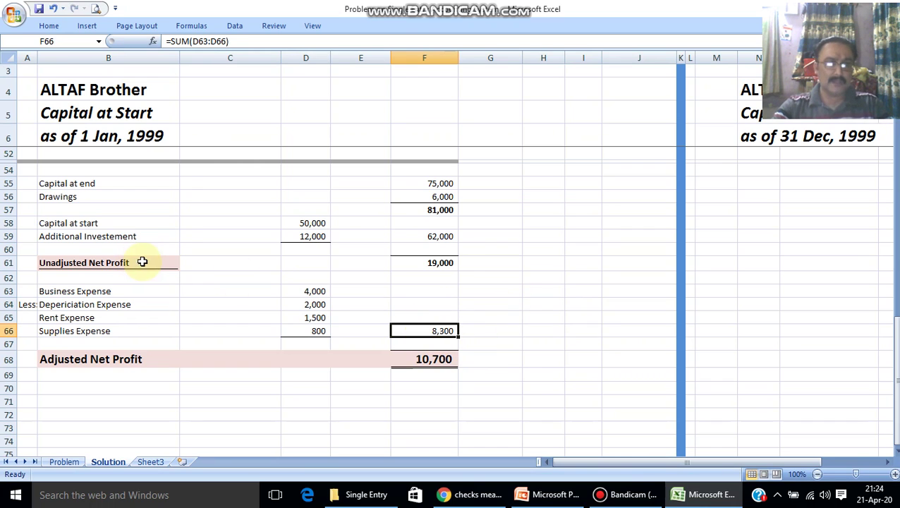
pyautogui.click(445, 262)
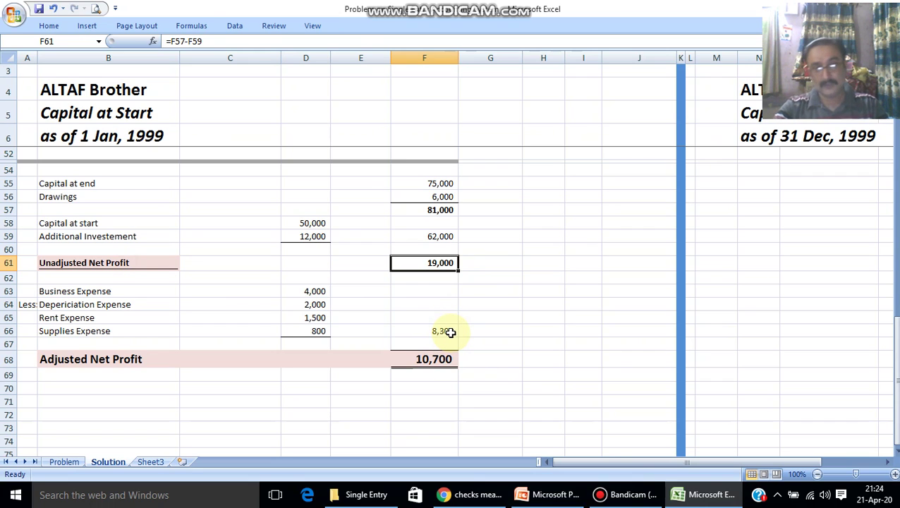
pyautogui.doubleClick(437, 359)
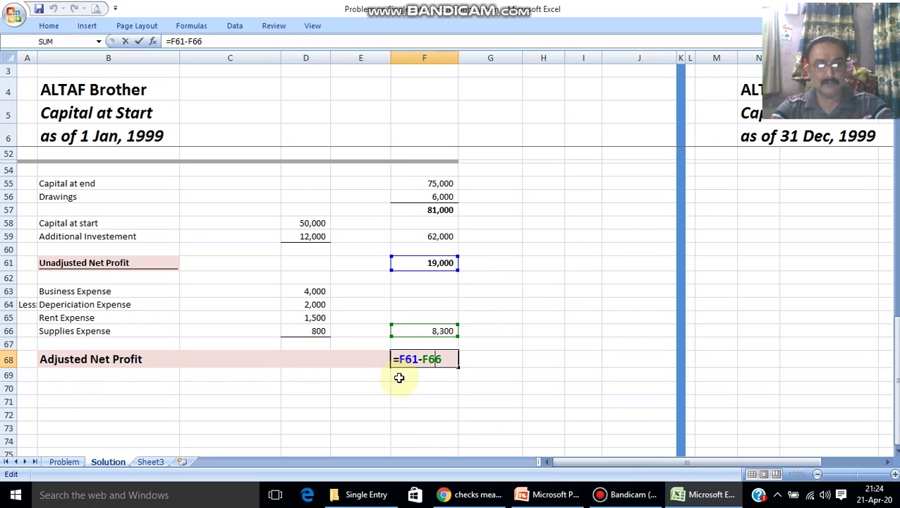
pyautogui.hotkey('ctrl', 'Return')
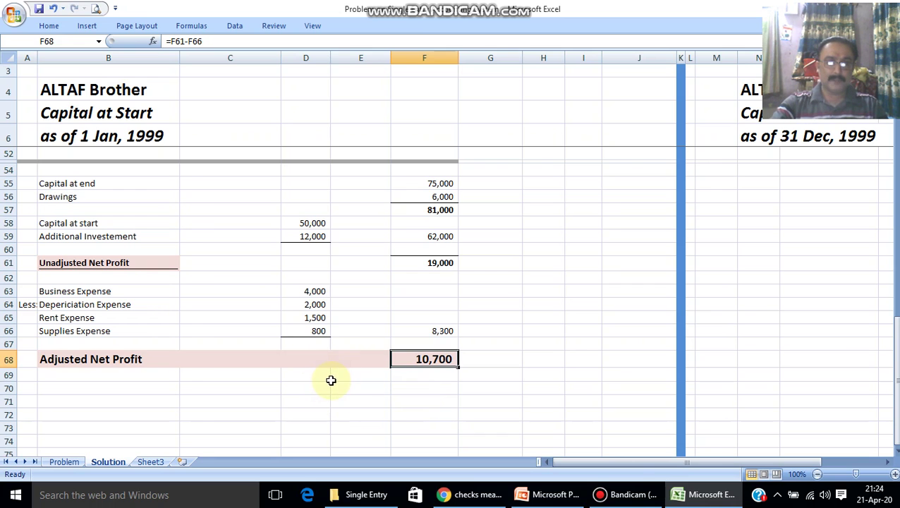
# Reread the Problem sheet from the Altaf Bros. opening statement through the account balances to the other information
pyautogui.click(67, 460)
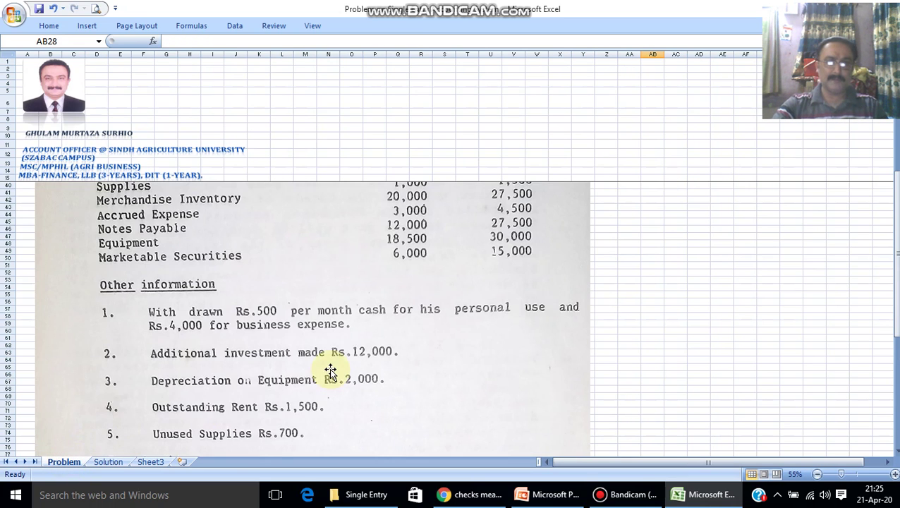
pyautogui.scroll(8, 328, 368)
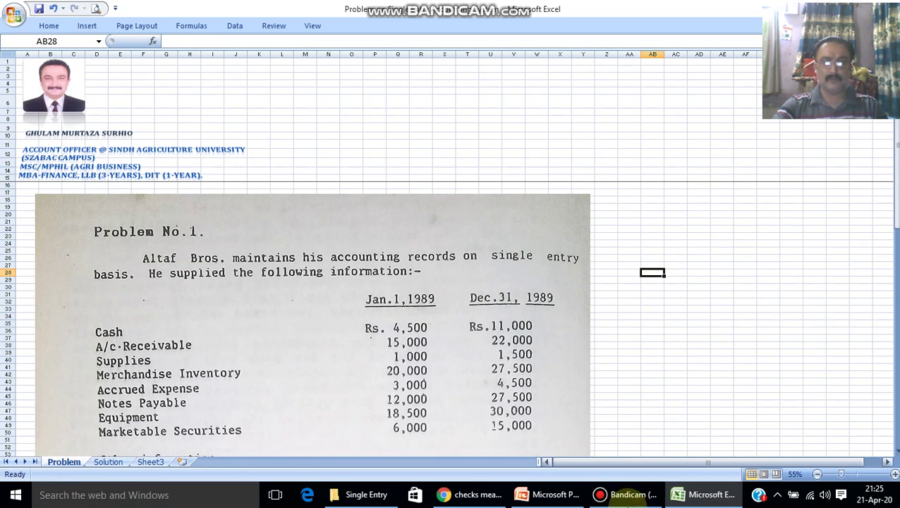
pyautogui.click(625, 496)
pyautogui.click(626, 495)
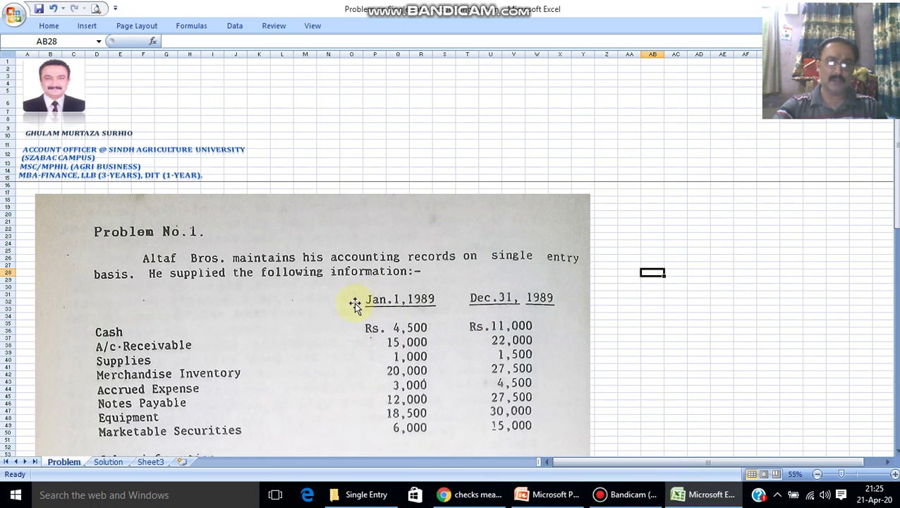
pyautogui.scroll(-4, 351, 303)
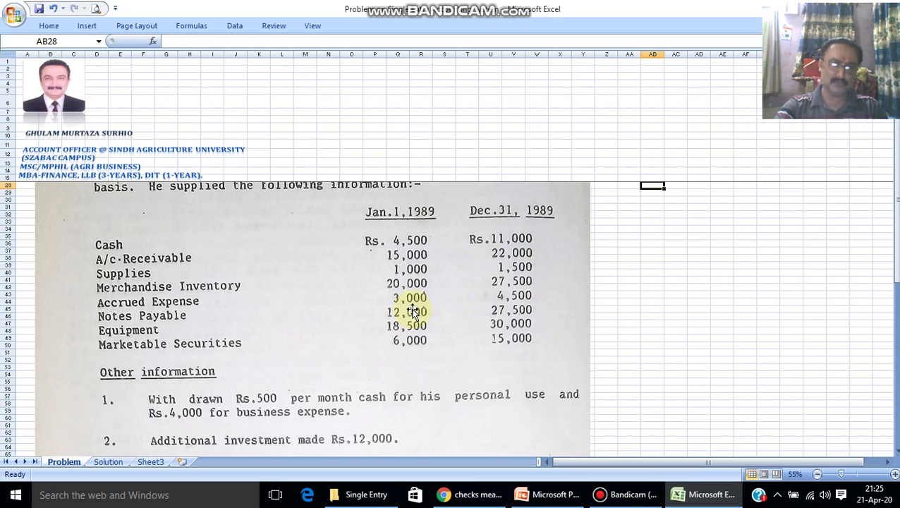
pyautogui.scroll(-2, 413, 313)
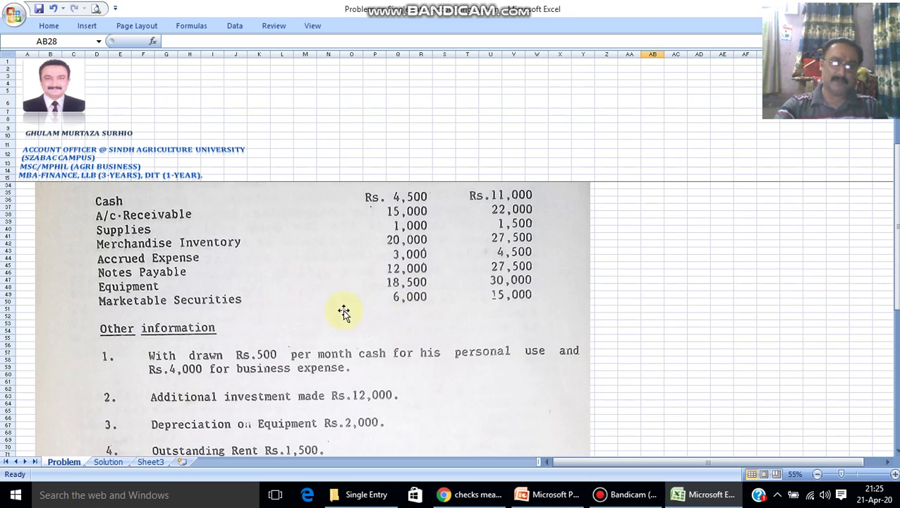
# Review the capital at start calculation on the Solution sheet, checking total assets in D21 and the capital in E28
pyautogui.click(108, 462)
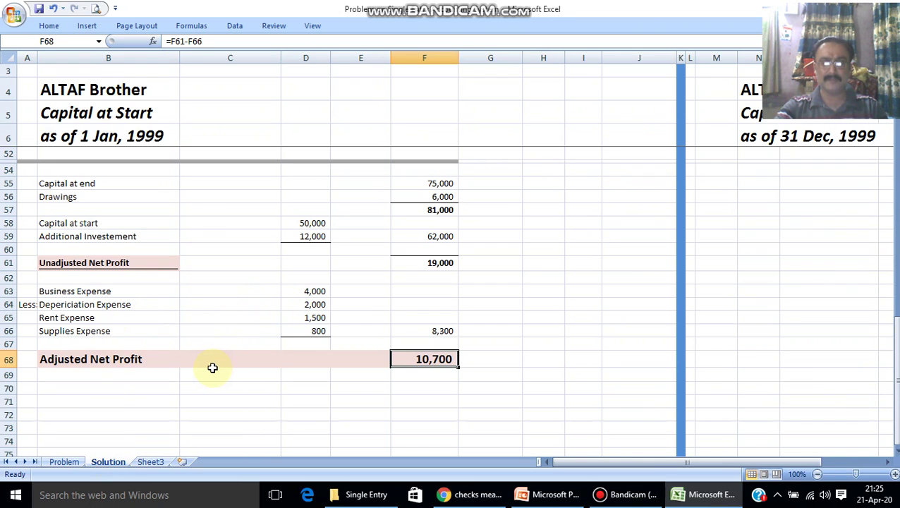
pyautogui.scroll(15, 508, 212)
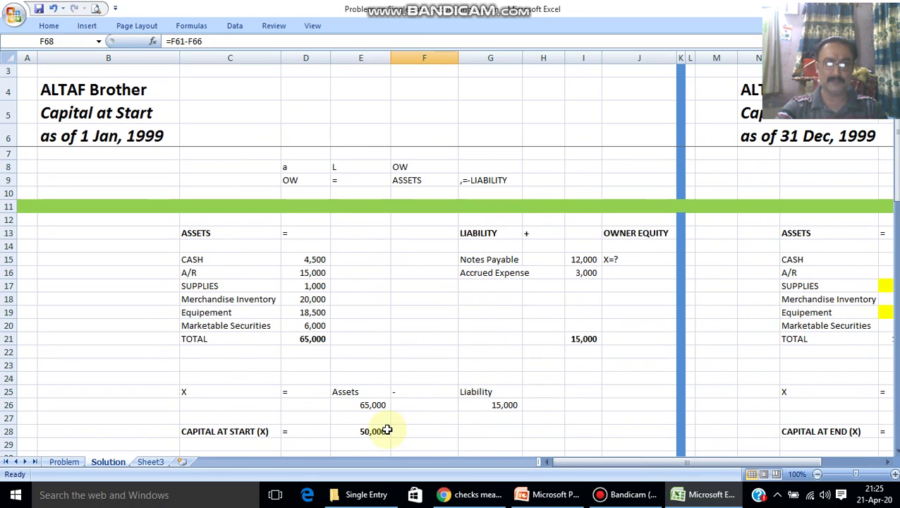
pyautogui.click(303, 339)
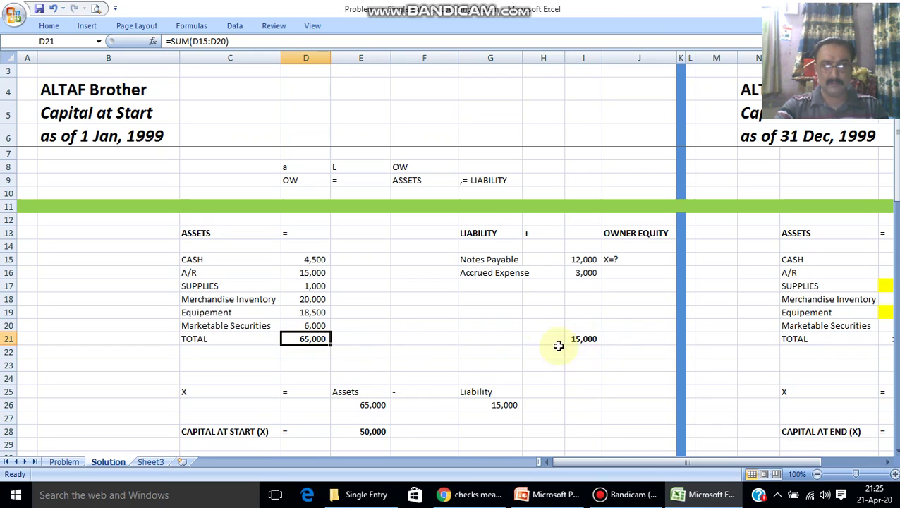
pyautogui.click(357, 429)
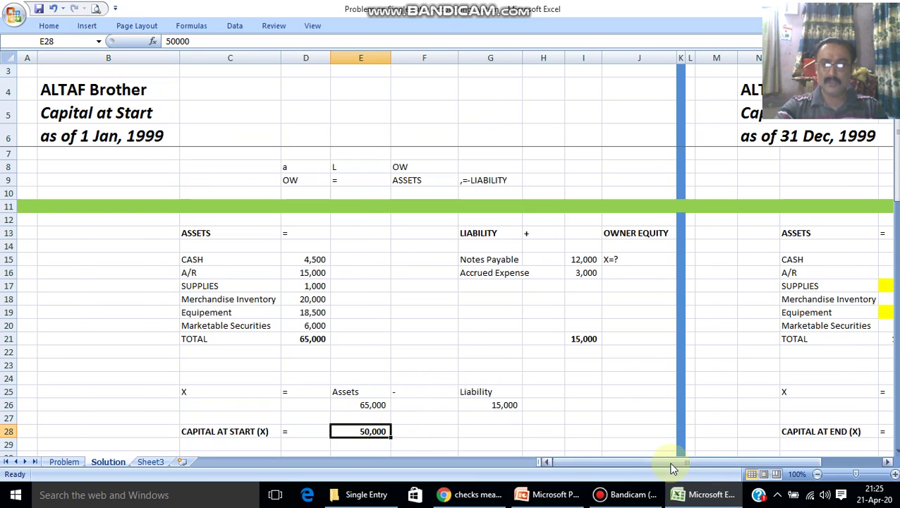
# Check the capital at end calculation against the Problem sheet's December balances, inspecting total assets in P21 and total liabilities in U21
pyautogui.moveTo(674, 464); pyautogui.dragTo(733, 464)
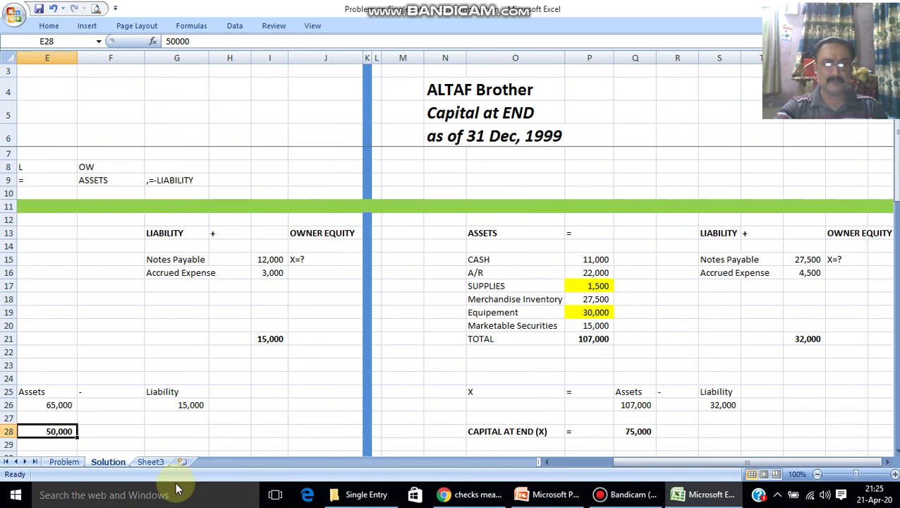
pyautogui.click(62, 463)
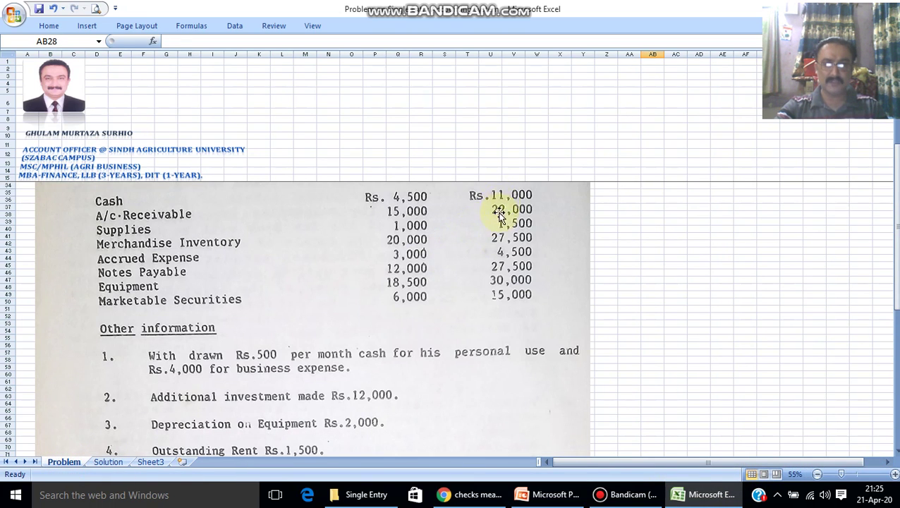
pyautogui.click(108, 462)
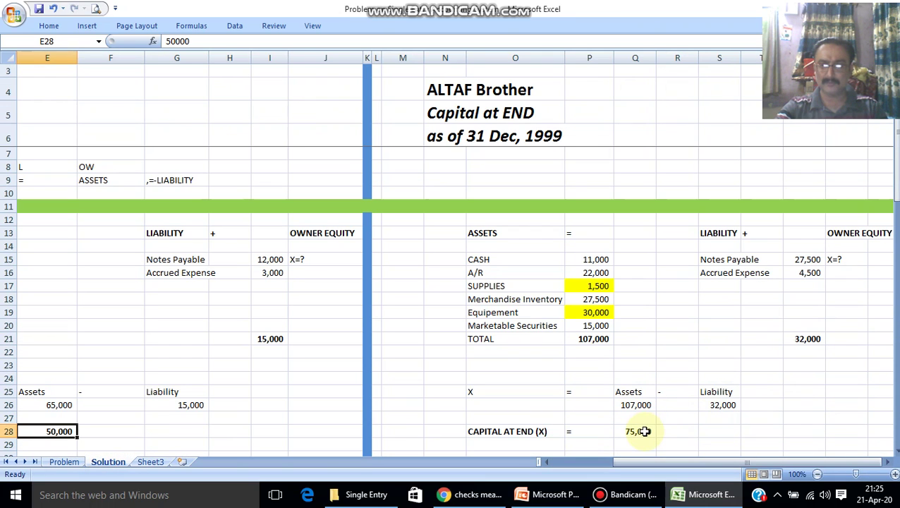
pyautogui.click(599, 338)
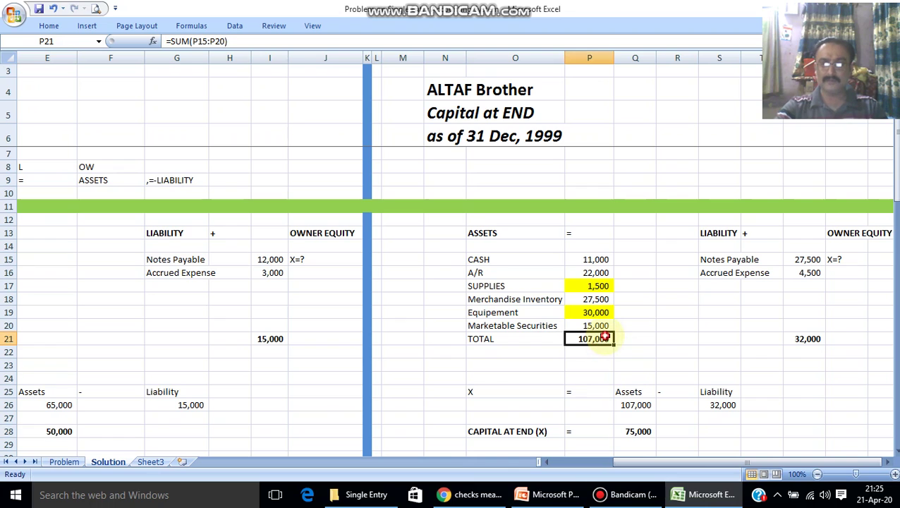
pyautogui.click(675, 339)
pyautogui.click(811, 340)
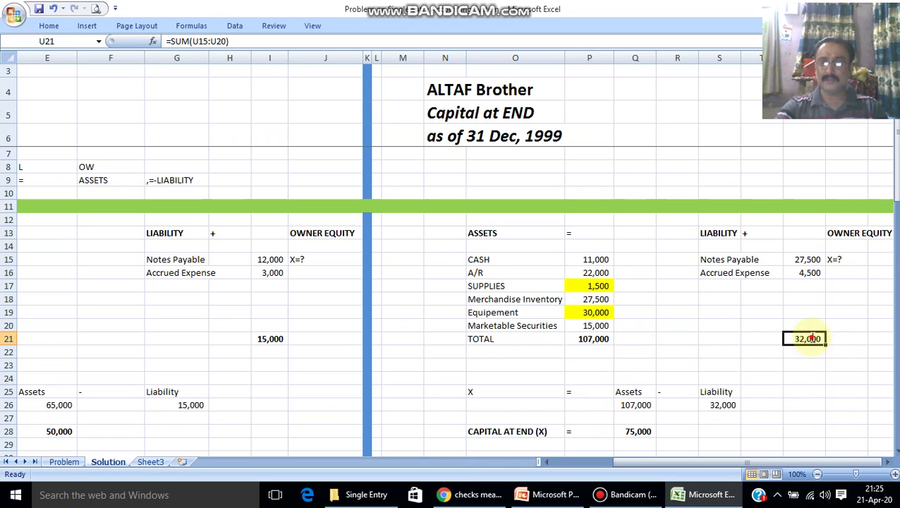
pyautogui.doubleClick(811, 340)
pyautogui.press('Escape')
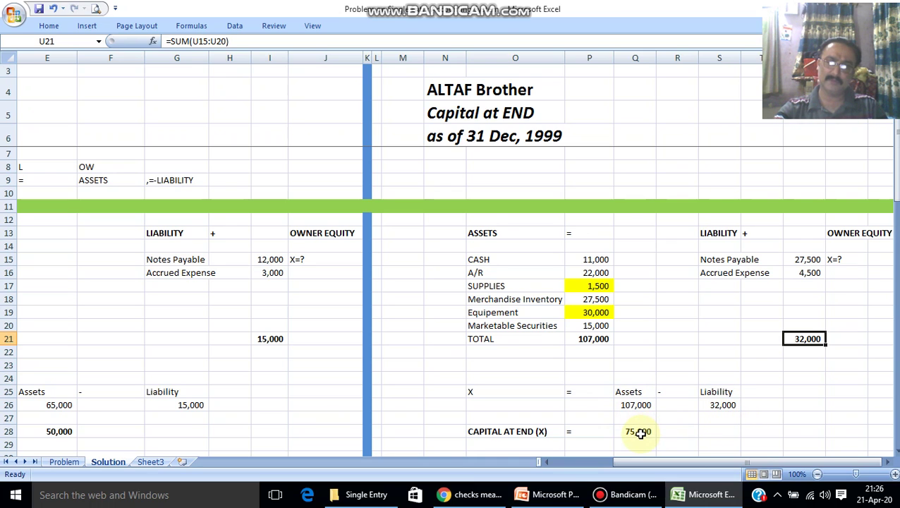
# Check the additional investment in C43 of the Profit and Loss account against the other information on the Problem sheet
pyautogui.scroll(-1, 549, 434)
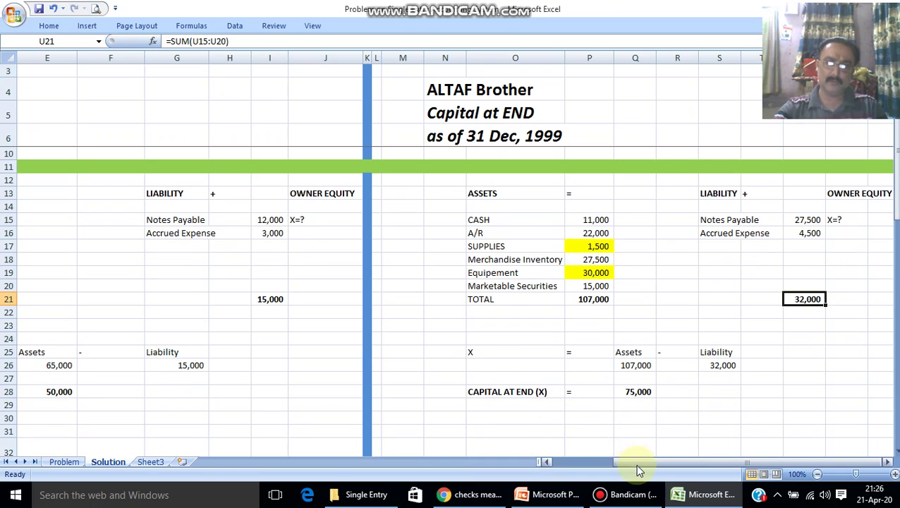
pyautogui.moveTo(635, 463); pyautogui.dragTo(574, 464)
pyautogui.scroll(-2, 455, 396)
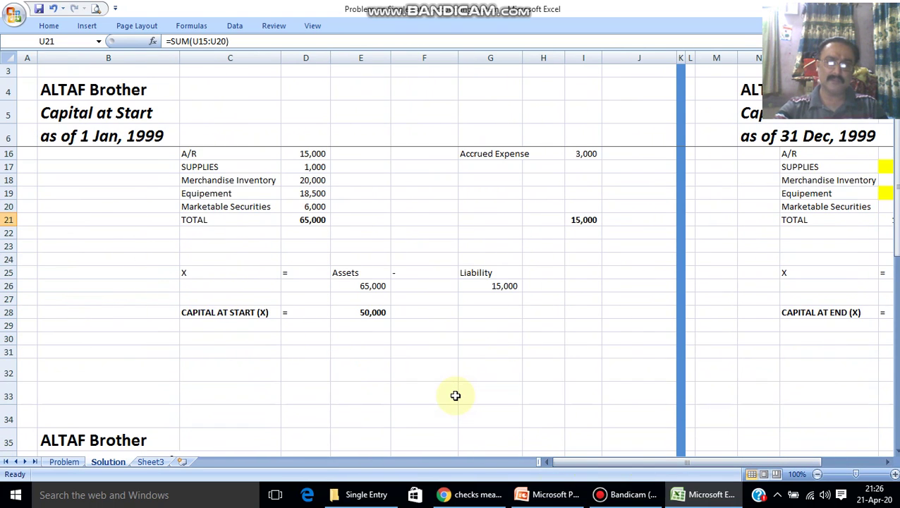
pyautogui.scroll(-10, 455, 396)
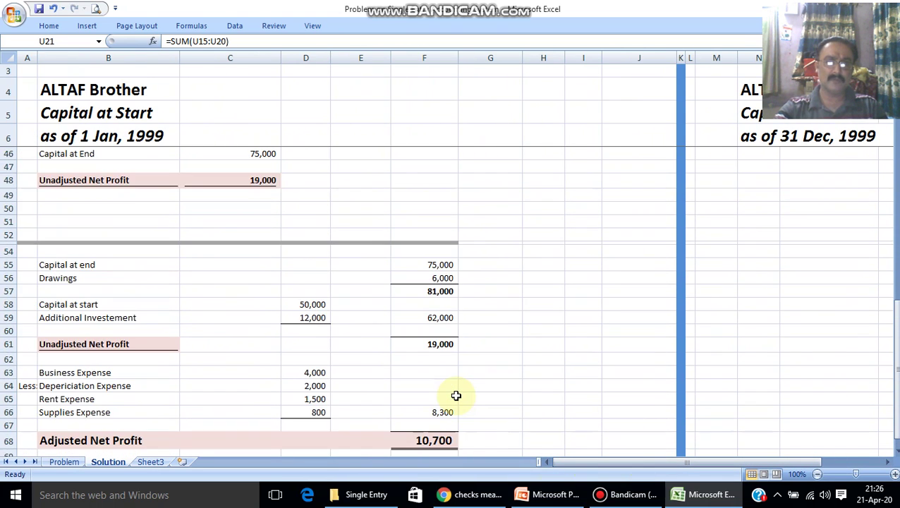
pyautogui.scroll(4, 456, 395)
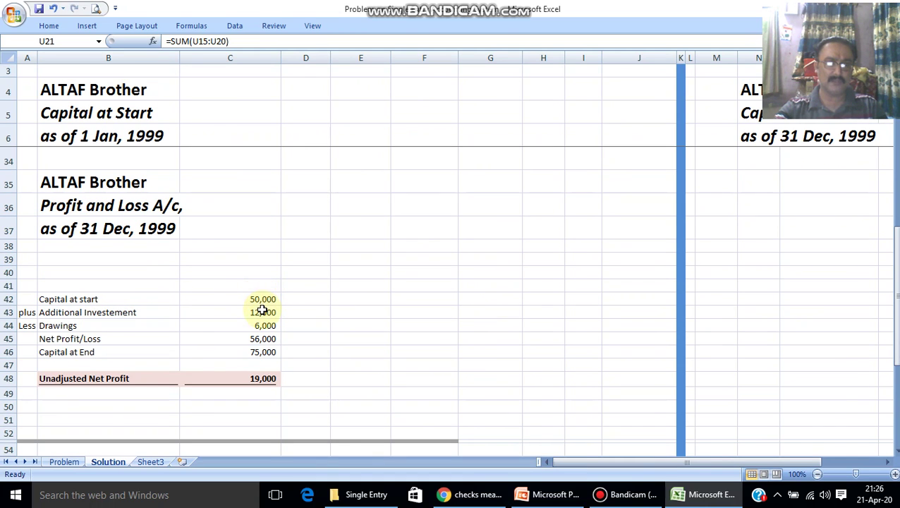
pyautogui.click(262, 312)
pyautogui.click(63, 461)
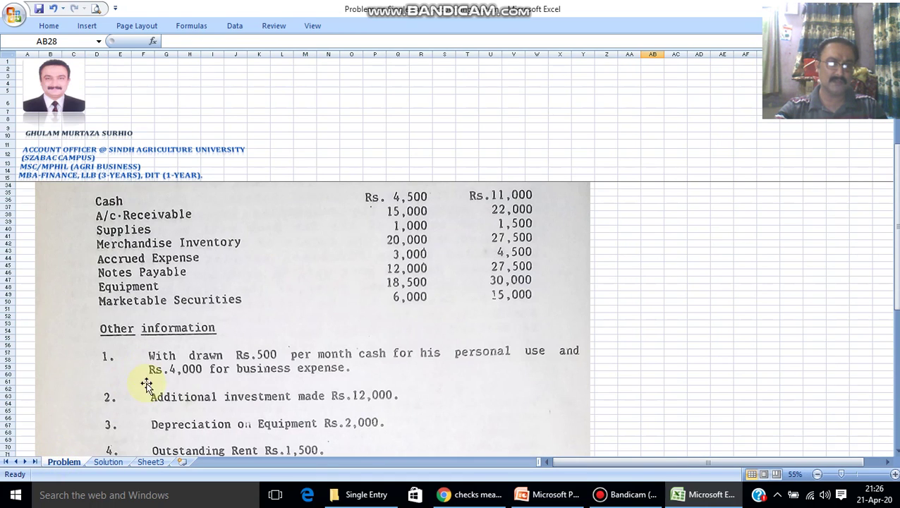
pyautogui.click(107, 462)
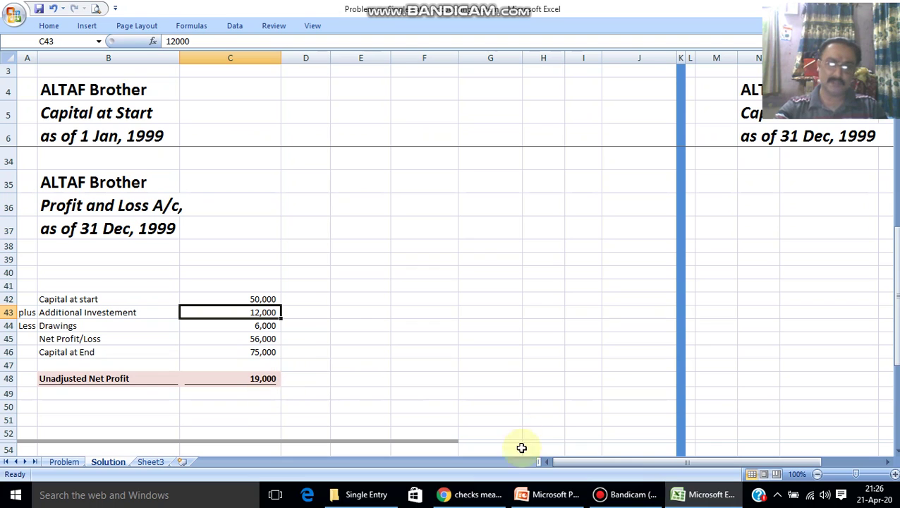
pyautogui.click(625, 495)
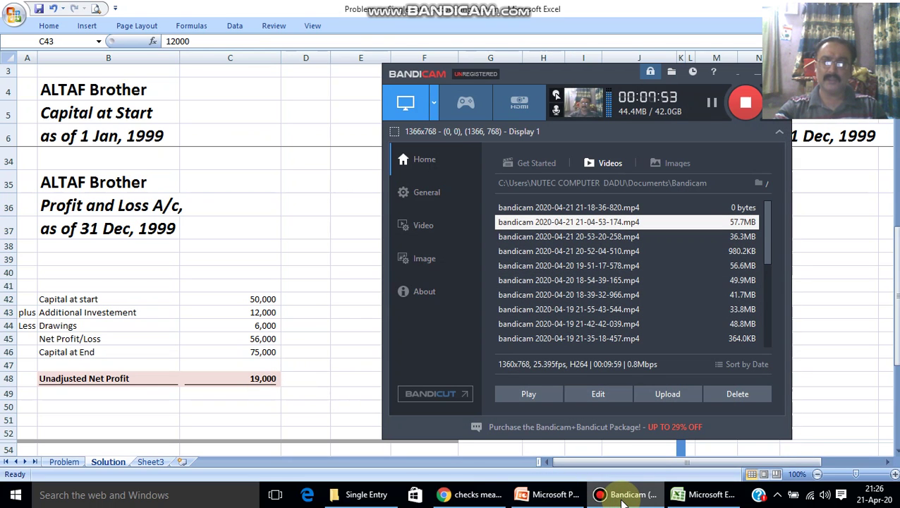
pyautogui.click(625, 495)
# Review the Solution sheet from the Profit and Loss account to the adjusted net profit statement, selecting capital at end in F55
pyautogui.scroll(-2, 324, 313)
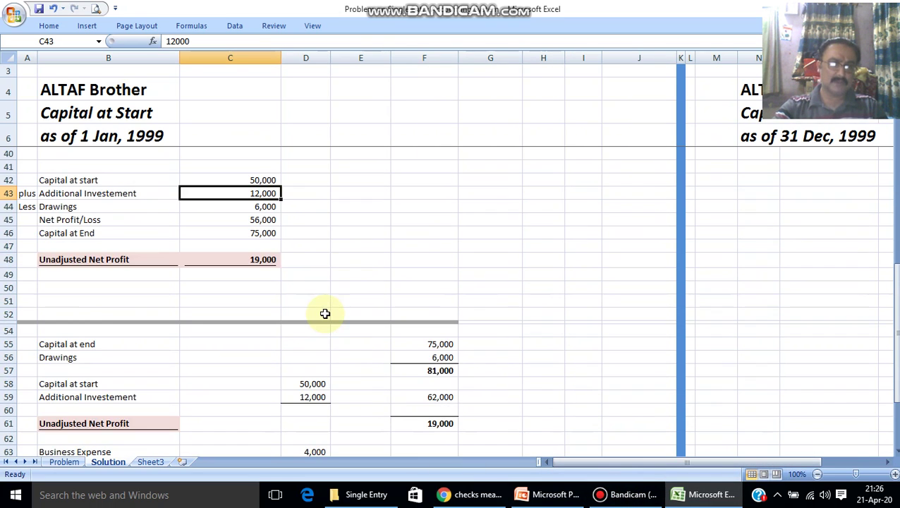
pyautogui.scroll(-2, 325, 313)
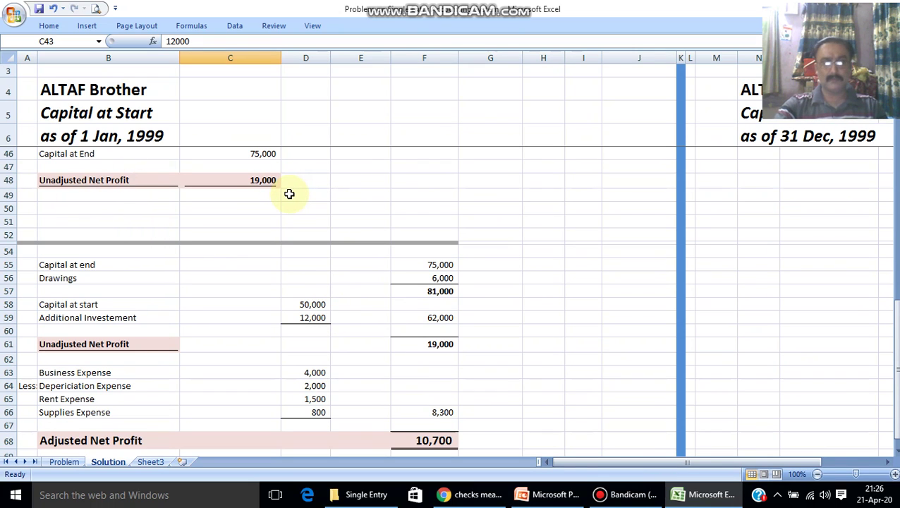
pyautogui.click(63, 462)
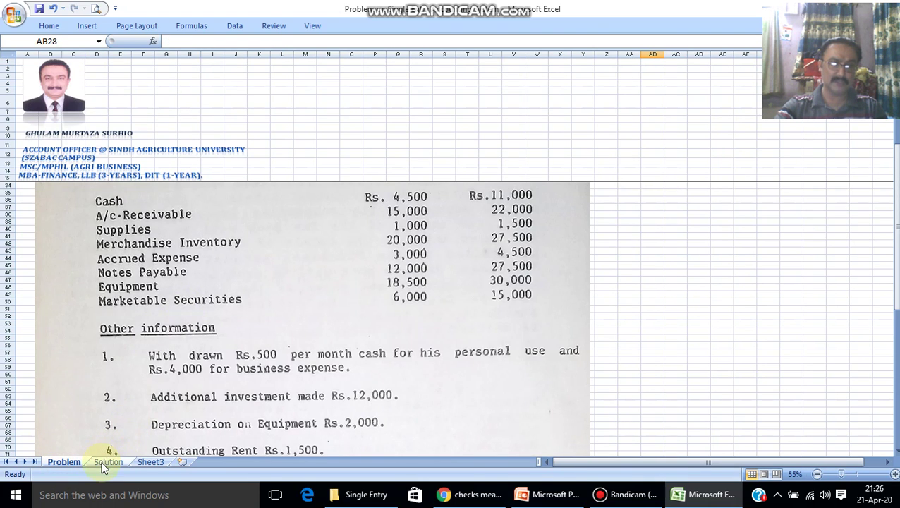
pyautogui.click(105, 462)
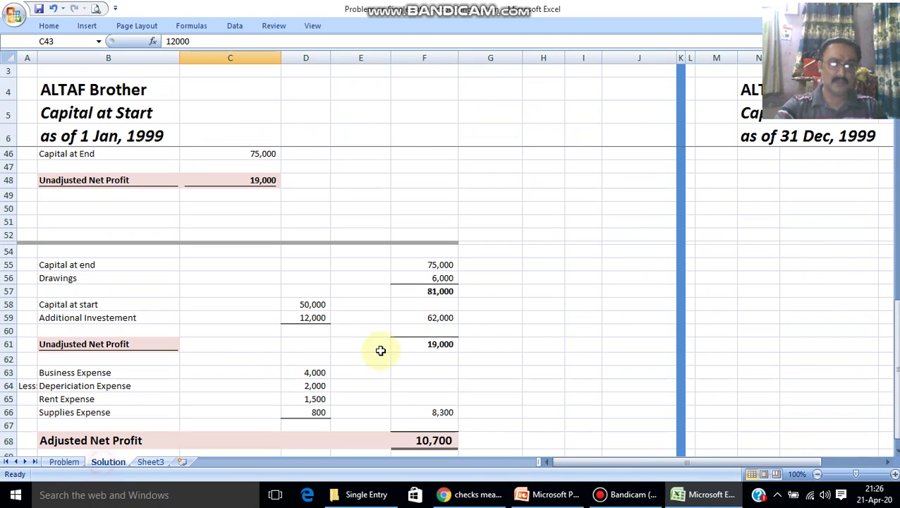
pyautogui.click(87, 265)
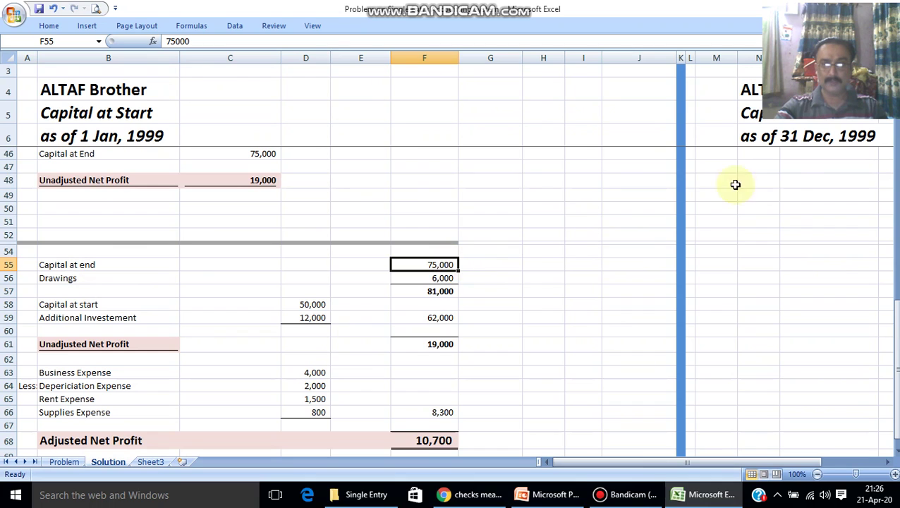
# Trace the statement's capital at end back to the assets minus liability calculation for 31 Dec, 1999
pyautogui.click(831, 164)
pyautogui.press('Right')
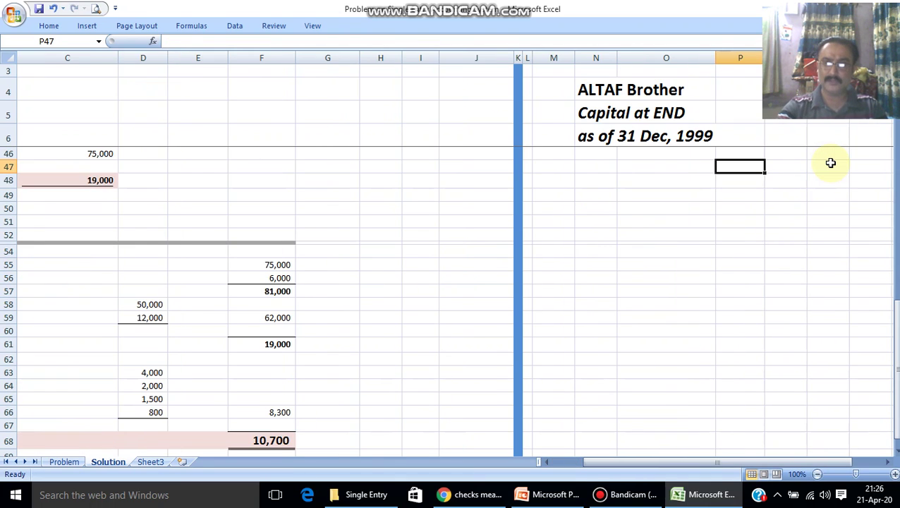
pyautogui.press('Up')
pyautogui.press('Up')
pyautogui.press('Up')
pyautogui.press('Up')
pyautogui.press('Up')
pyautogui.press('Up')
pyautogui.press('Up')
pyautogui.press('Up')
pyautogui.press('Up')
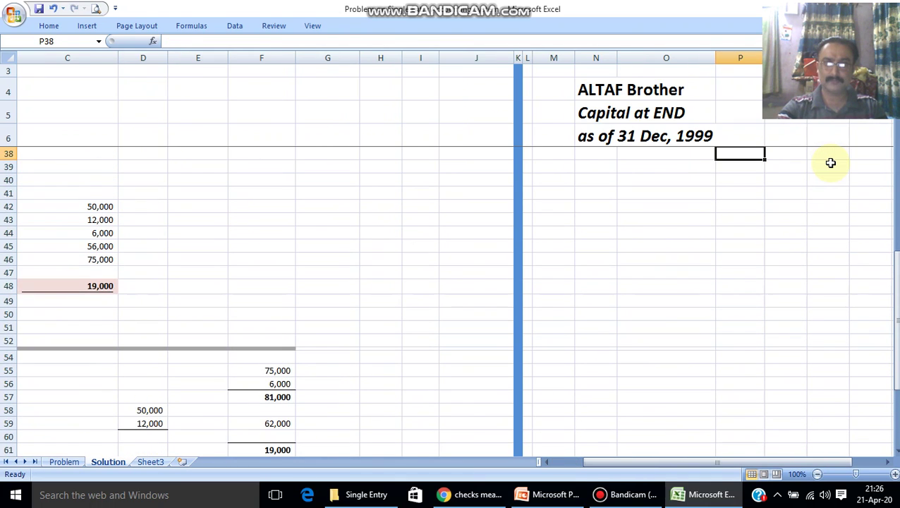
pyautogui.press('Up')
pyautogui.press('Up')
pyautogui.press('Up')
pyautogui.press('Up')
pyautogui.press('Up')
pyautogui.press('Up')
pyautogui.press('Up')
pyautogui.press('Up')
pyautogui.press('Up')
pyautogui.press('Up')
pyautogui.press('Up')
pyautogui.press('Up')
pyautogui.press('Up')
pyautogui.press('Up')
pyautogui.press('Up')
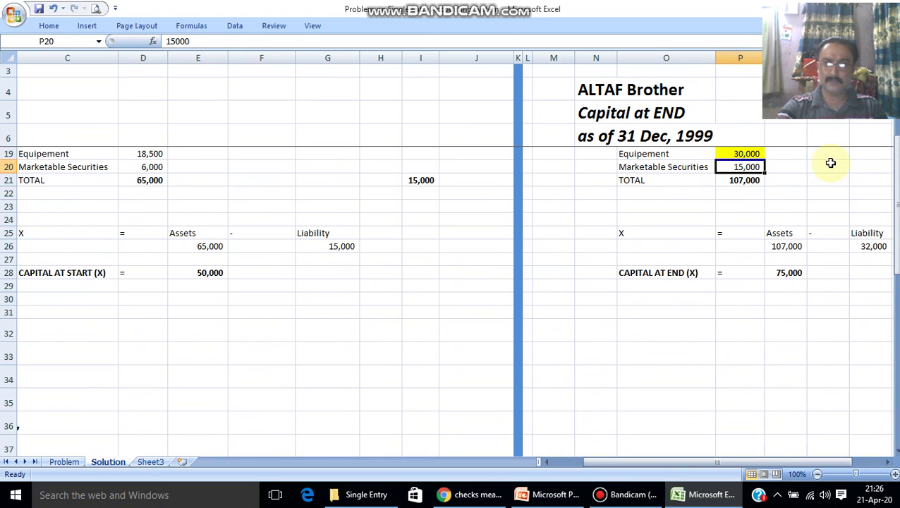
pyautogui.press('Down')
pyautogui.press('Down')
pyautogui.press('Down')
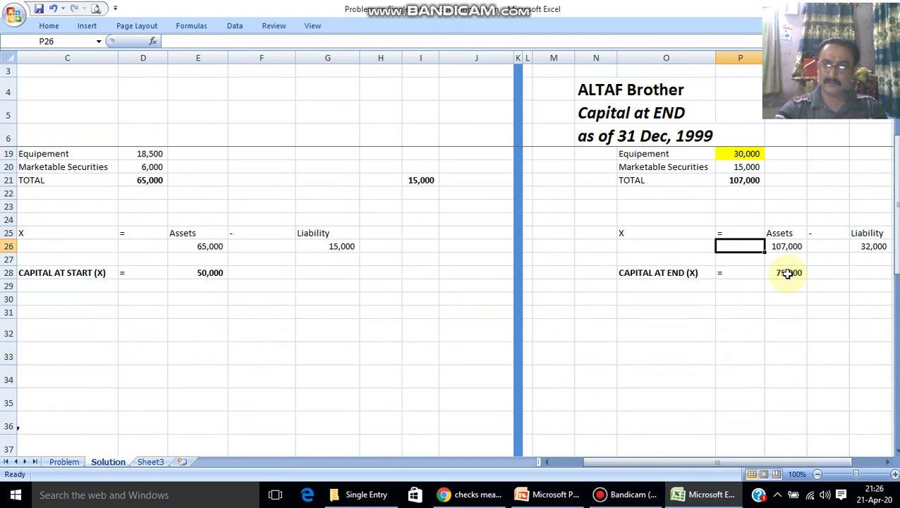
pyautogui.press('Down')
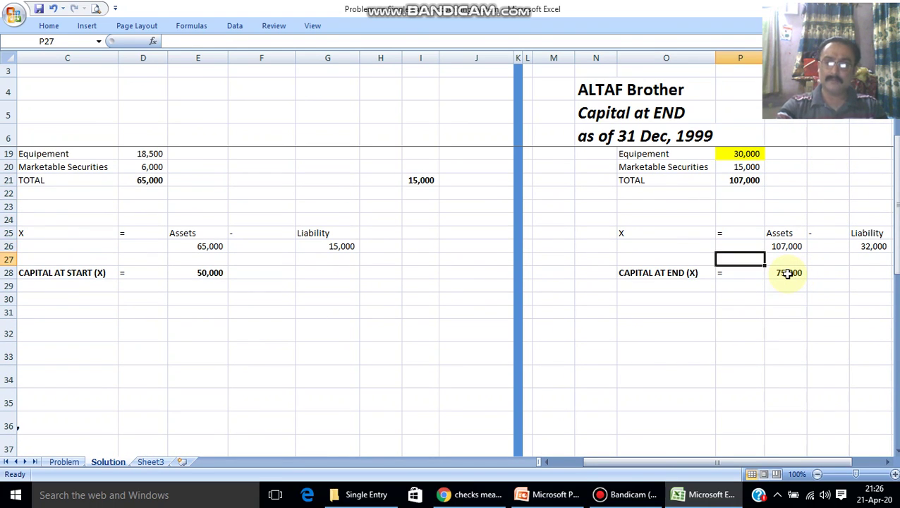
# Review the unadjusted net profit calculation in rows 55 to 61, inspecting drawings in F56, the sum in F59 and the result in F61
pyautogui.press('Left')
pyautogui.press('Left')
pyautogui.press('Left')
pyautogui.press('Left')
pyautogui.press('Left')
pyautogui.press('Left')
pyautogui.press('Left')
pyautogui.press('Left')
pyautogui.press('Left')
pyautogui.press('Left')
pyautogui.press('Left')
pyautogui.press('Left')
pyautogui.press('Left')
pyautogui.press('Left')
pyautogui.press('Left')
pyautogui.press('Down')
pyautogui.press('Down')
pyautogui.press('Down')
pyautogui.press('Down')
pyautogui.press('Down')
pyautogui.press('Down')
pyautogui.press('Down')
pyautogui.press('Down')
pyautogui.press('Down')
pyautogui.press('Down')
pyautogui.press('Down')
pyautogui.press('Down')
pyautogui.press('Down')
pyautogui.press('Down')
pyautogui.press('Down')
pyautogui.press('Down')
pyautogui.press('Down')
pyautogui.press('Down')
pyautogui.press('Down')
pyautogui.press('Down')
pyautogui.press('Down')
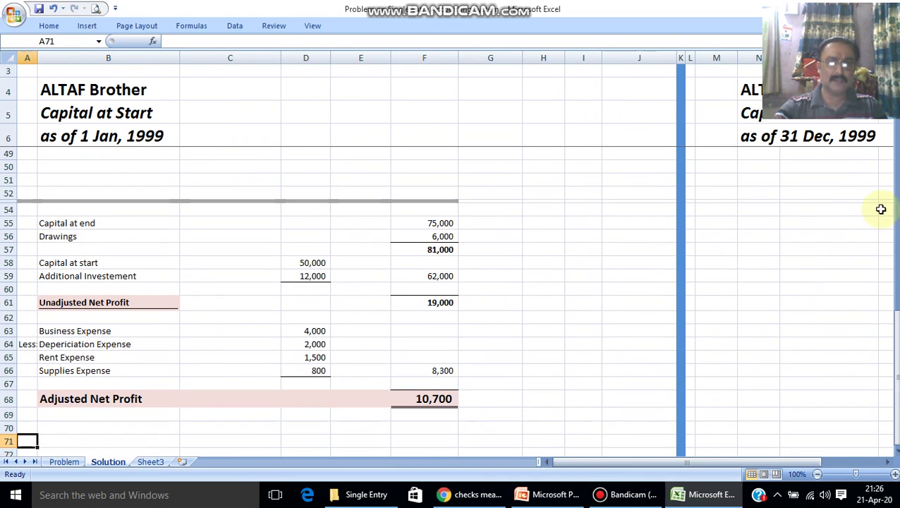
pyautogui.click(445, 237)
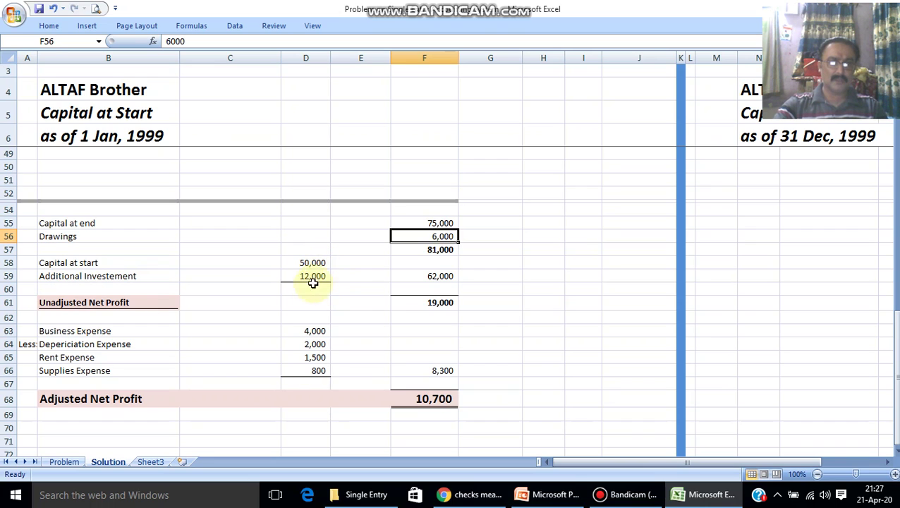
pyautogui.click(448, 277)
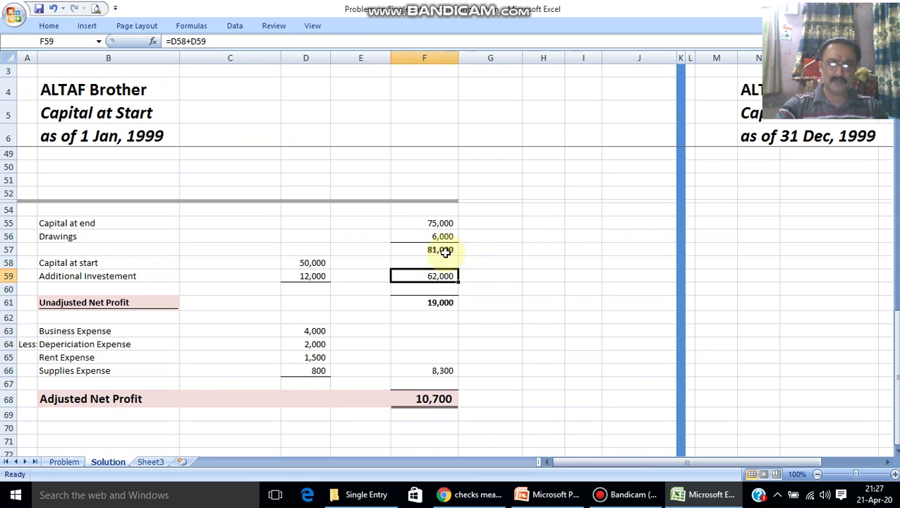
pyautogui.click(449, 304)
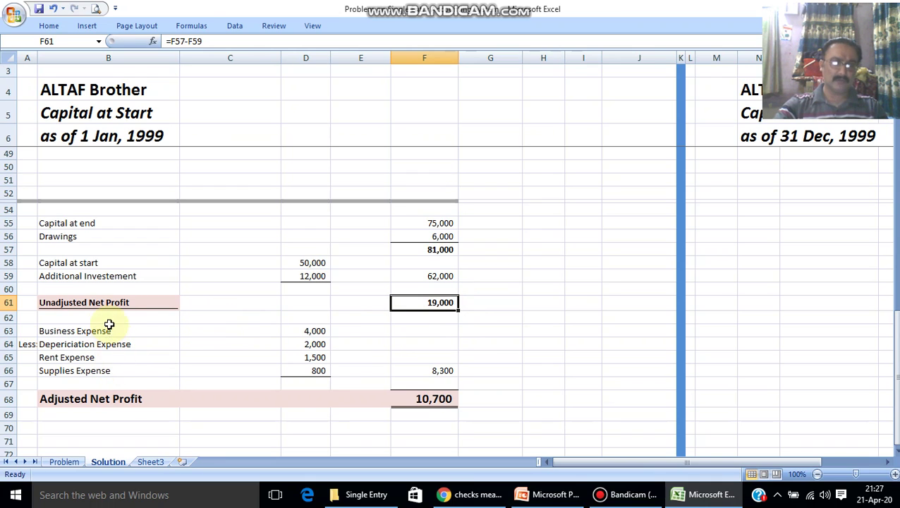
# Check the business expense, depreciation, outstanding rent and supplies adjustments in the Problem sheet's balances and other information
pyautogui.click(63, 462)
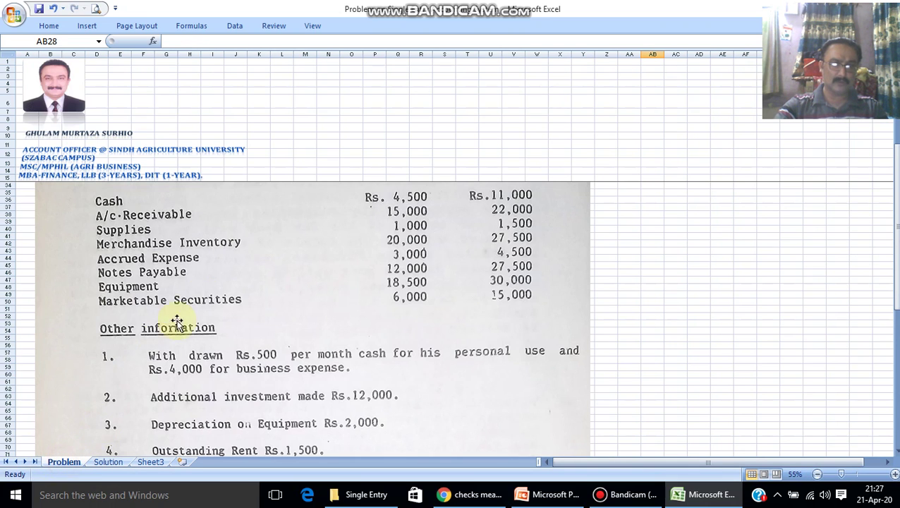
pyautogui.scroll(-3, 190, 374)
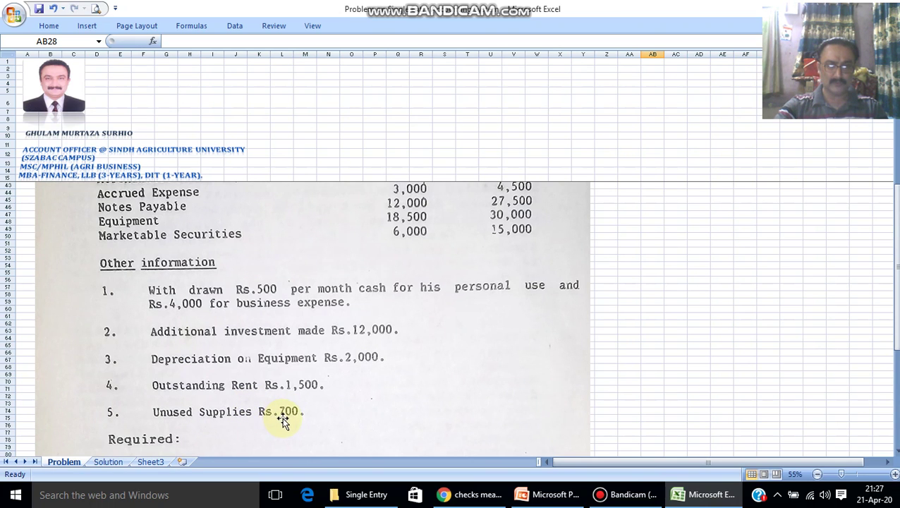
pyautogui.scroll(3, 372, 355)
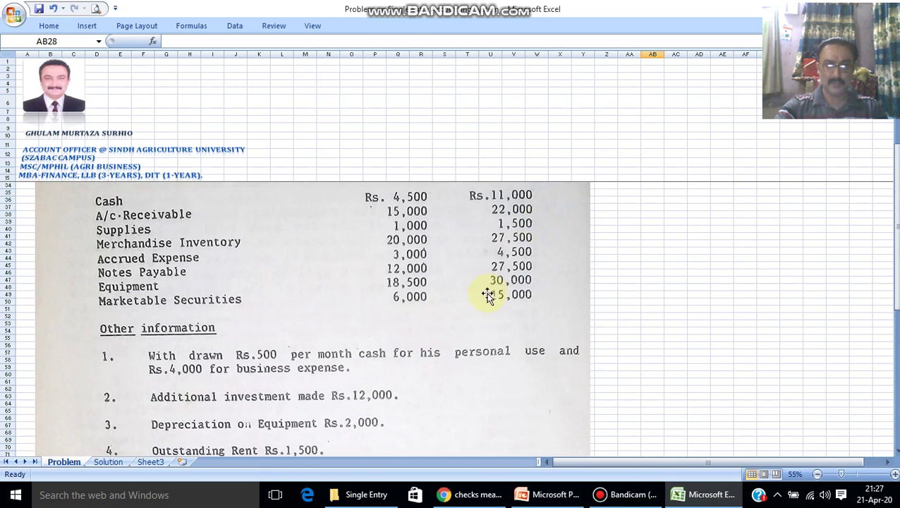
pyautogui.scroll(-3, 486, 295)
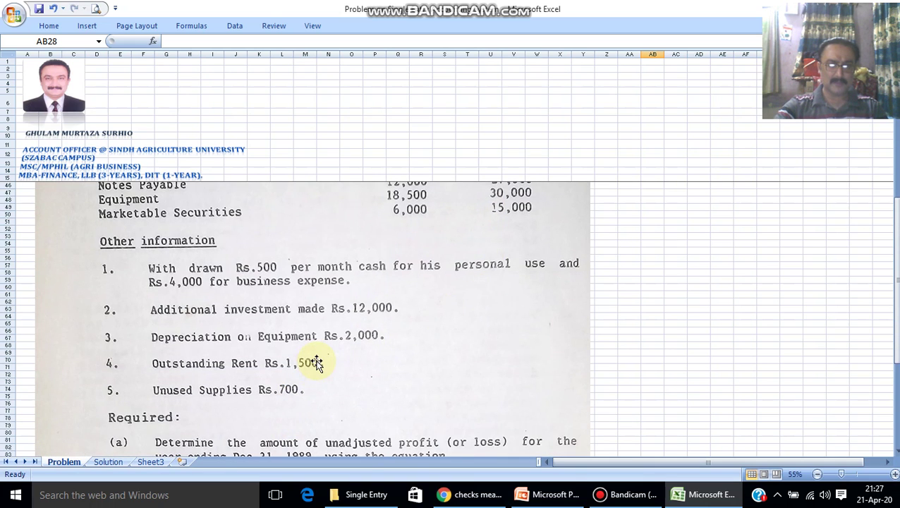
# Inspect the formulas for total expenses in F66 and adjusted net profit in F68 on the Solution sheet
pyautogui.click(108, 461)
pyautogui.click(426, 370)
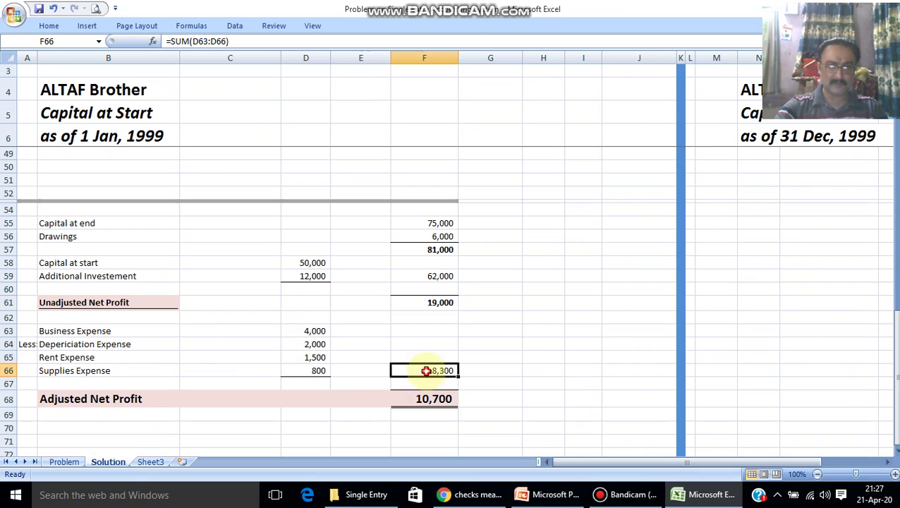
pyautogui.doubleClick(426, 369)
pyautogui.press('Escape')
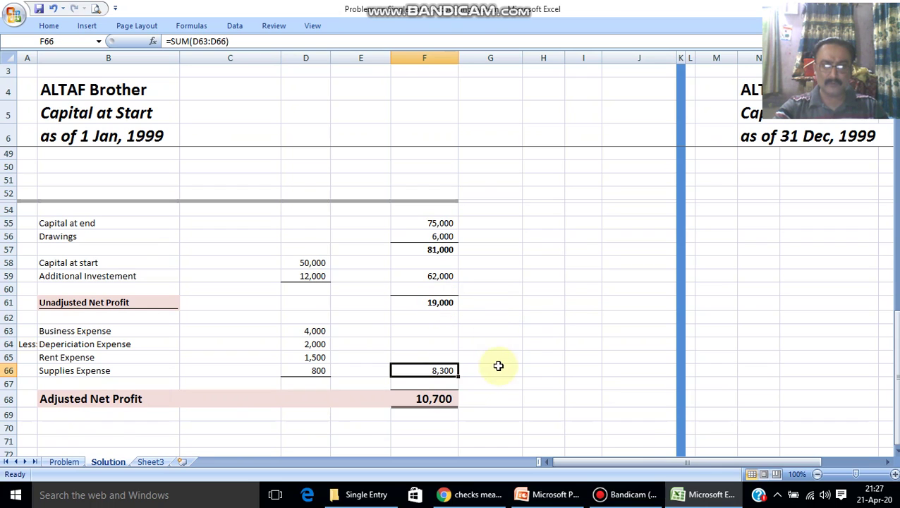
pyautogui.doubleClick(426, 400)
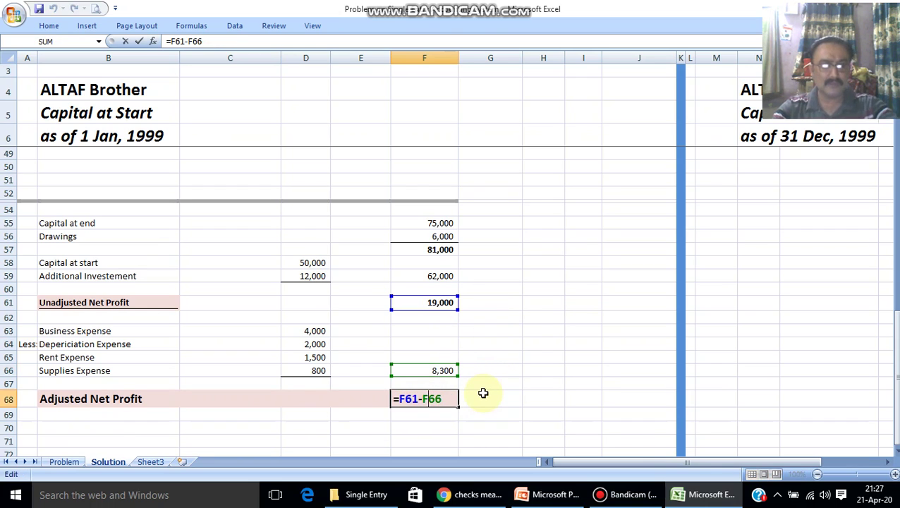
pyautogui.press('Return')
pyautogui.click(624, 495)
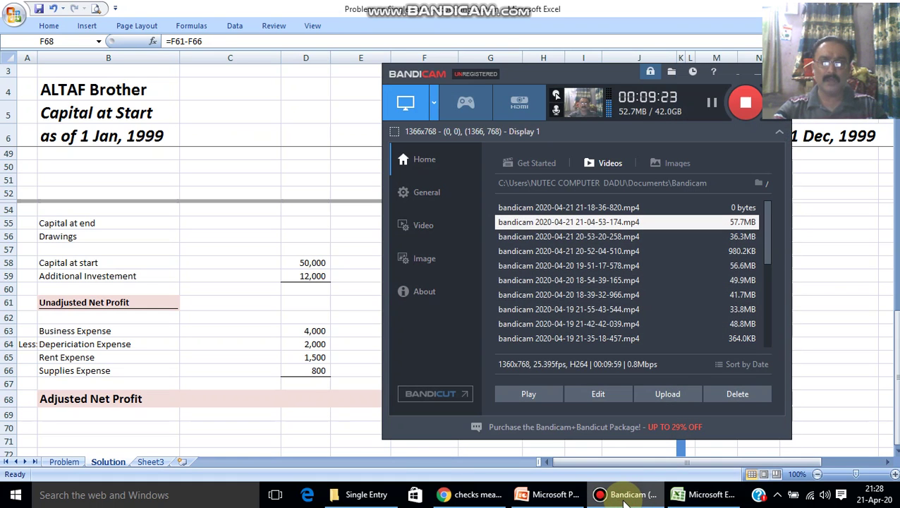
pyautogui.click(624, 495)
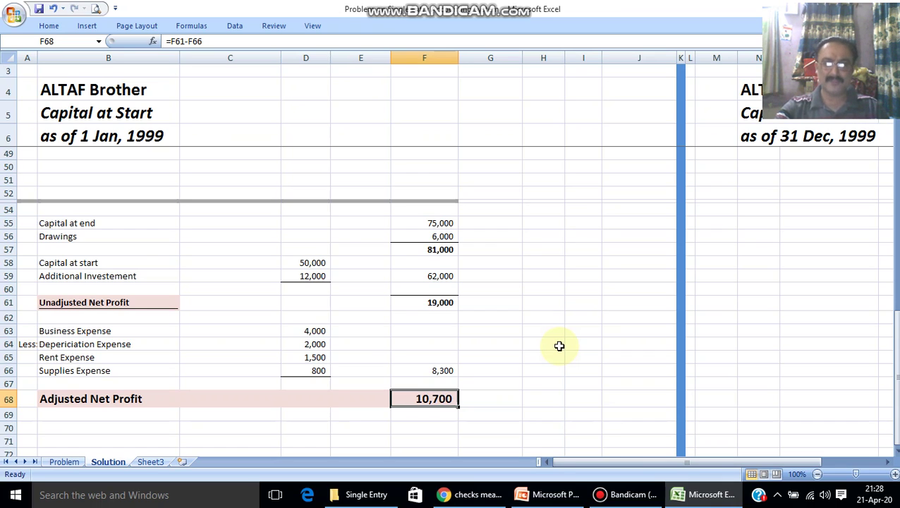
pyautogui.moveTo(643, 499)
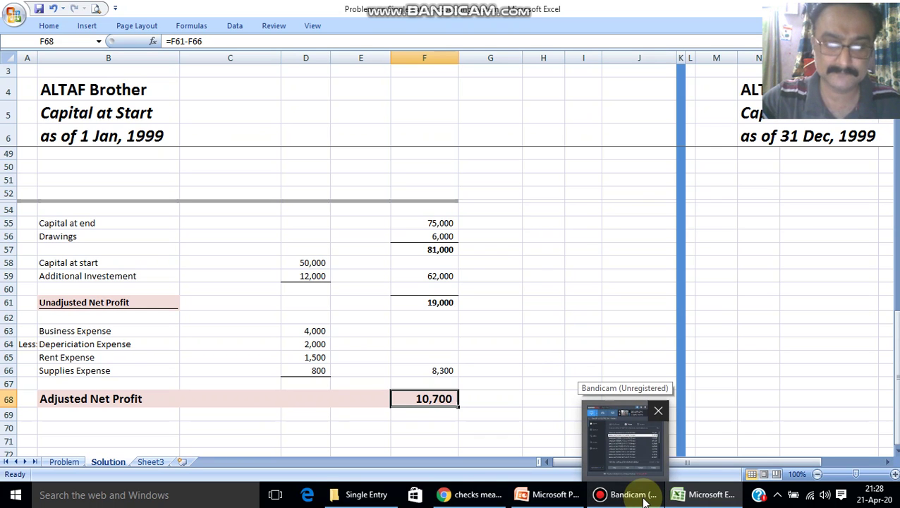
pyautogui.click(457, 277)
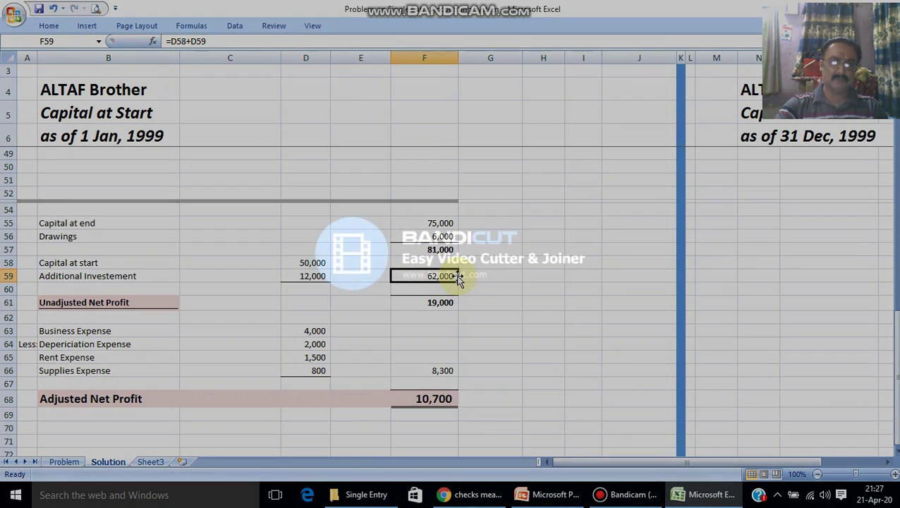